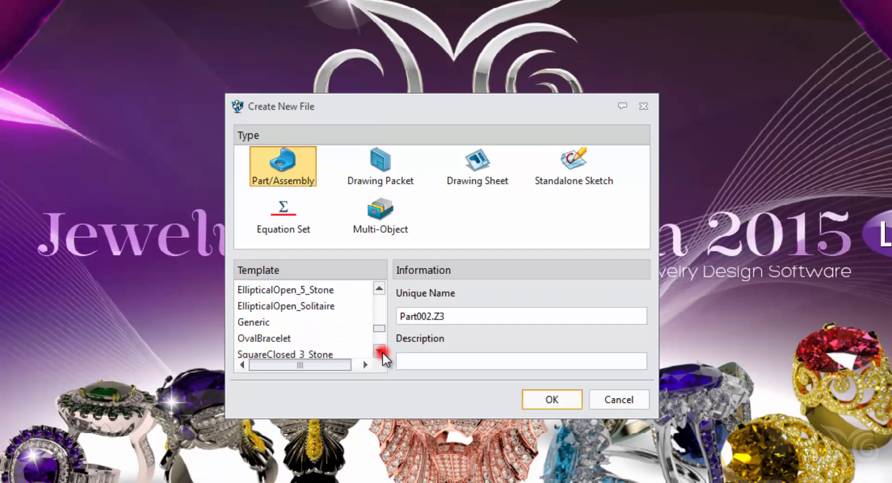
# Step: Create a new Part/Assembly file named Lesson_2 from the Generic template
pyautogui.click(356, 323)
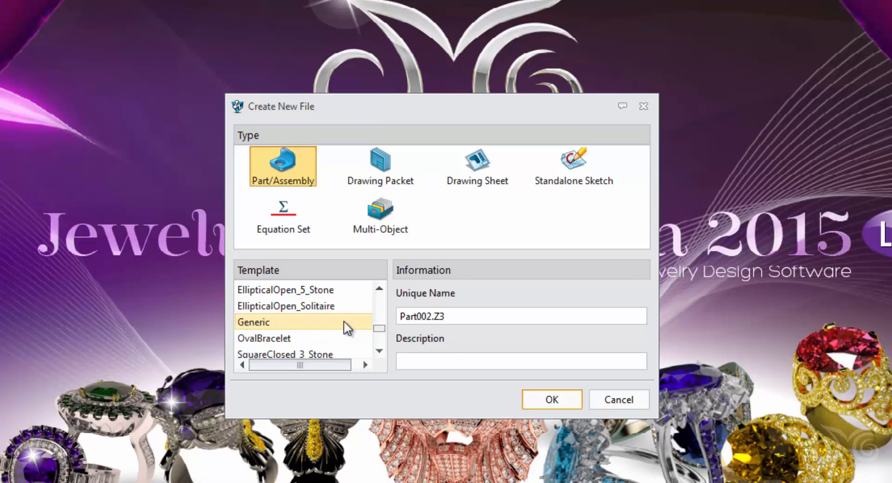
pyautogui.click(286, 322)
pyautogui.doubleClick(442, 314)
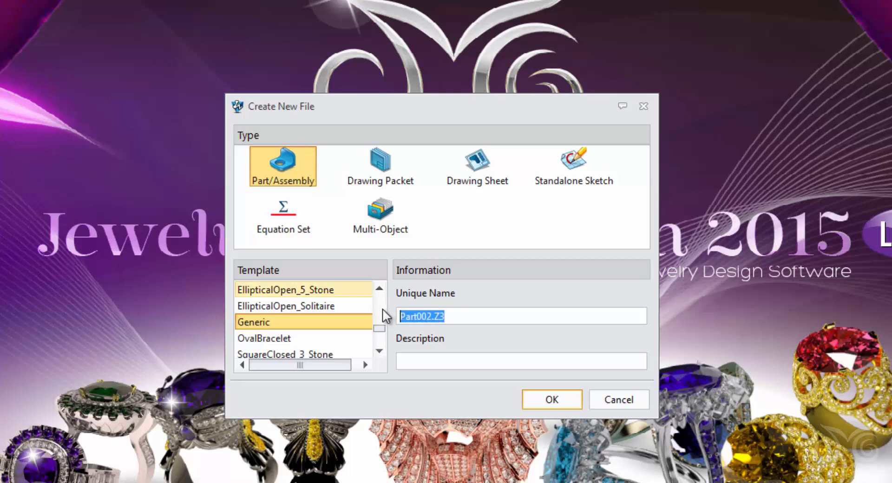
pyautogui.write('Lesson')
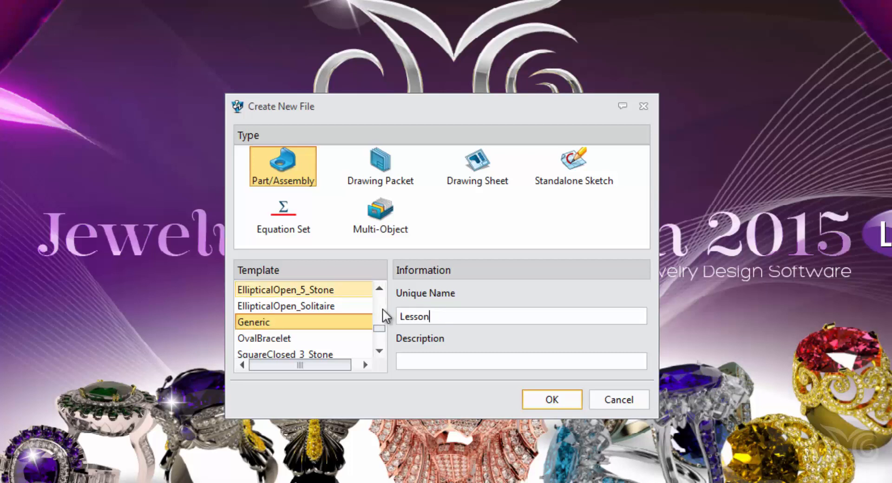
pyautogui.write('_2')
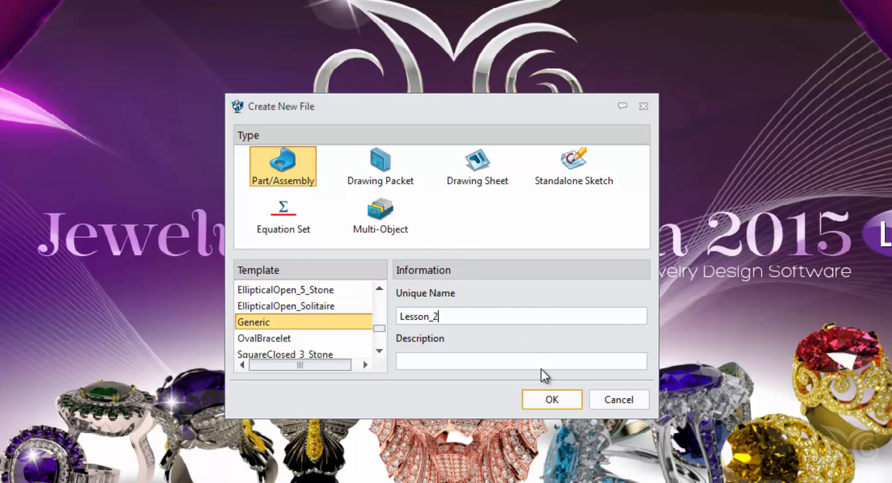
pyautogui.click(551, 401)
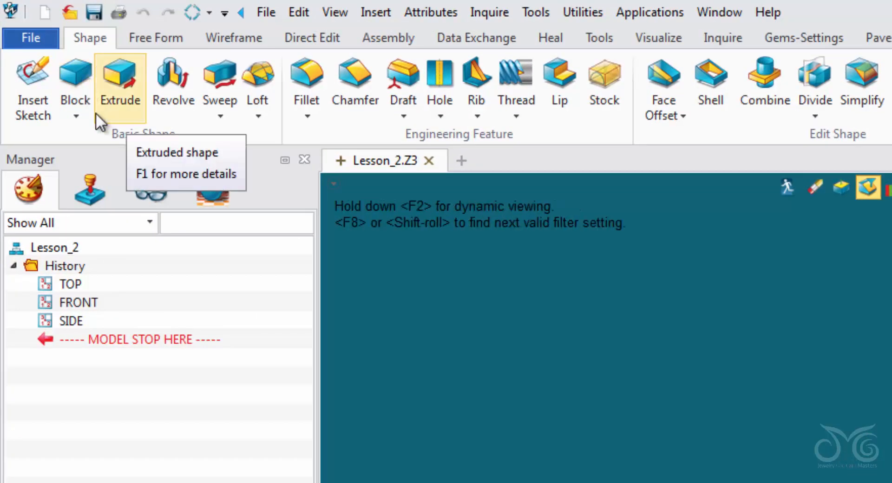
# Step: Start a centre-based block at the origin with its corner at about 15.6,7.6,-7.4, and resize its length to about 20.6 mm
pyautogui.click(75, 113)
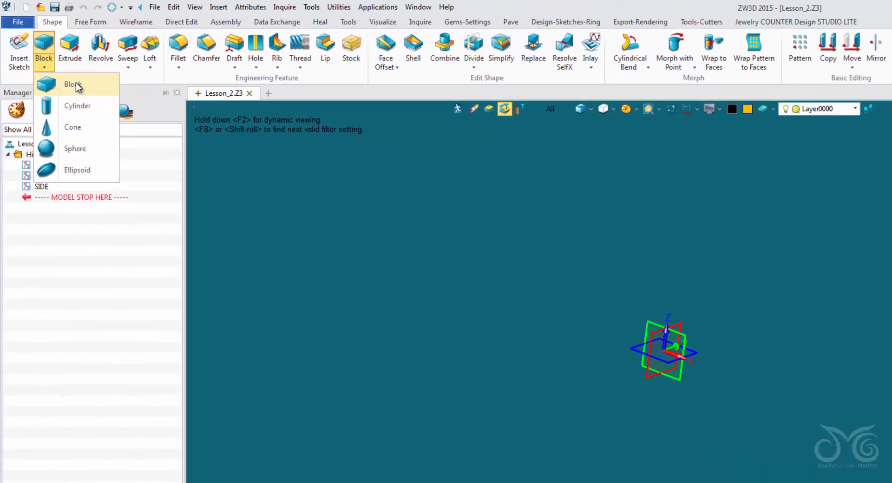
pyautogui.click(76, 85)
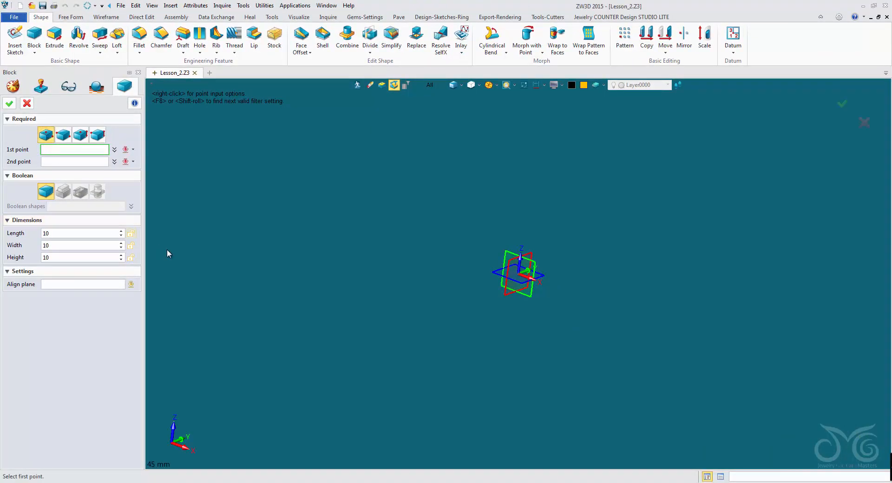
pyautogui.click(520, 275)
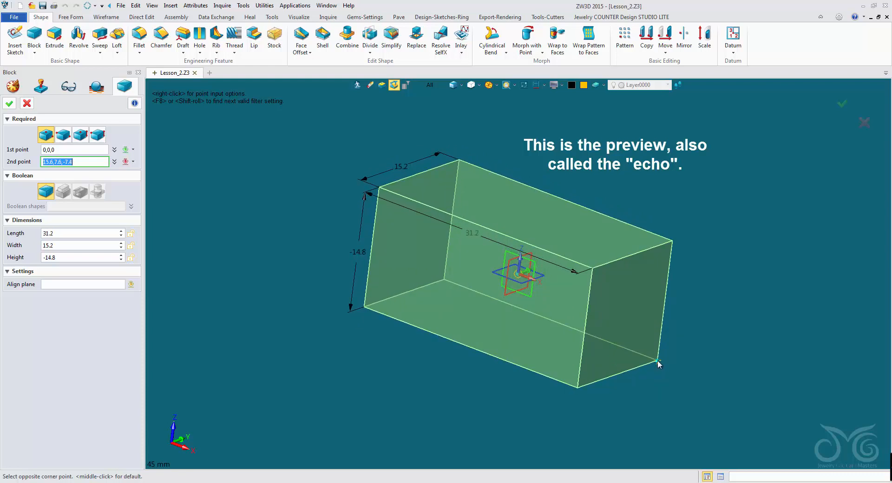
pyautogui.click(657, 361)
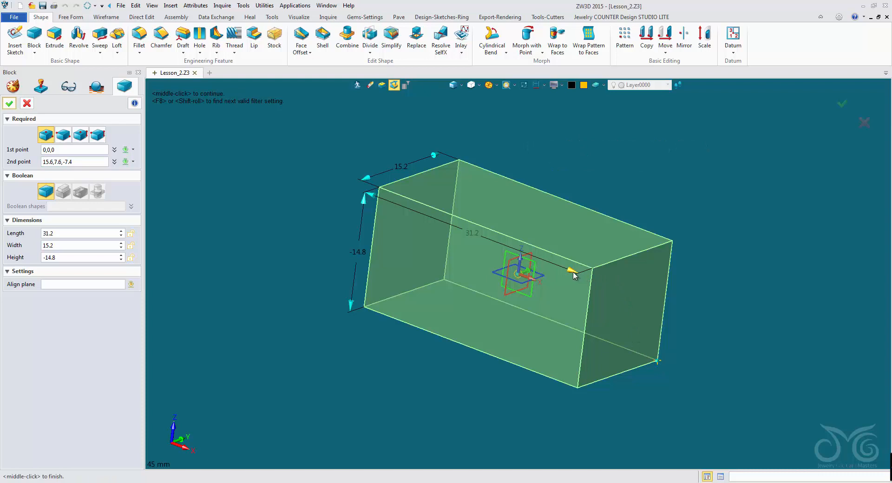
pyautogui.moveTo(573, 275); pyautogui.dragTo(537, 260)
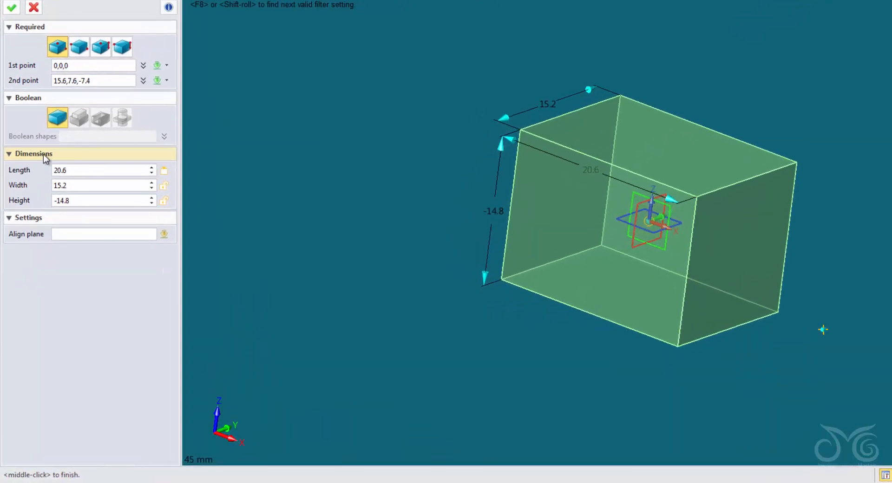
# Step: Set the block's length to 30 mm, width to 30 mm and height to 20 mm
pyautogui.click(83, 169)
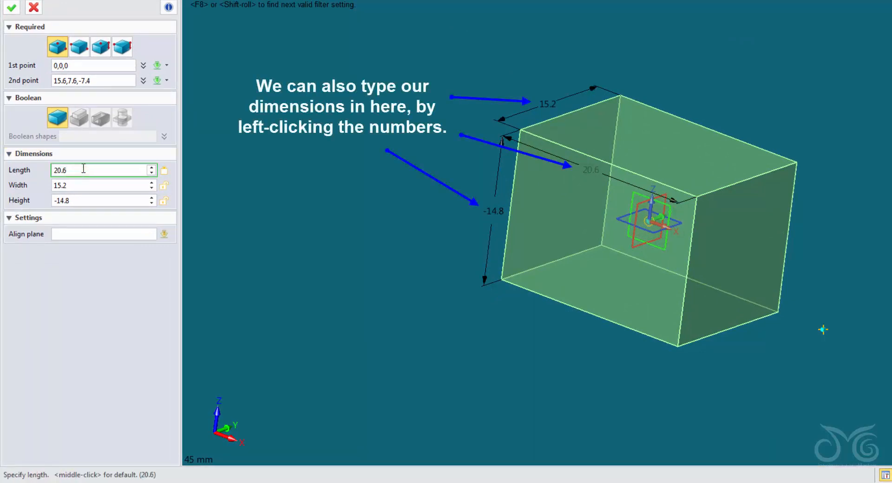
pyautogui.doubleClick(84, 170)
pyautogui.write('30')
pyautogui.press('Return')
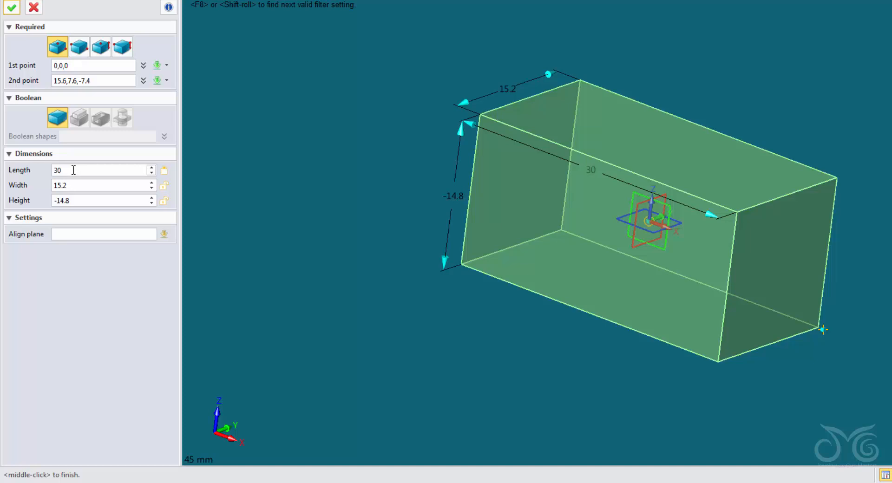
pyautogui.click(88, 186)
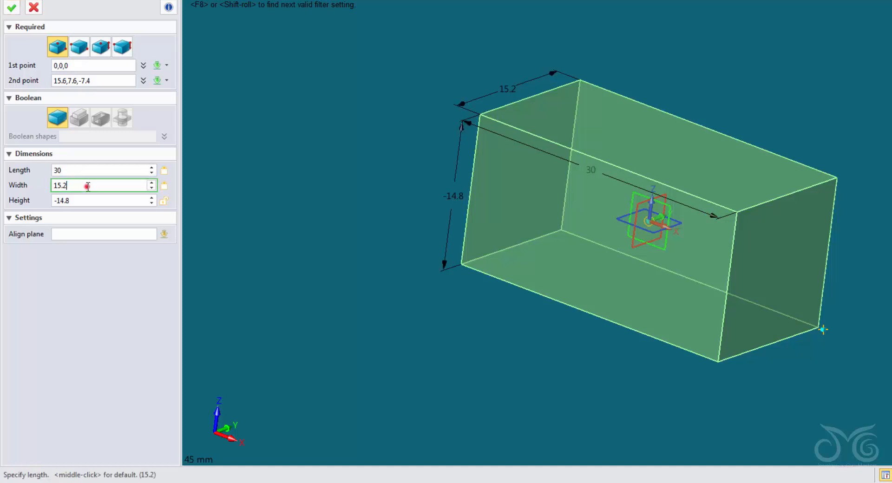
pyautogui.moveTo(87, 186); pyautogui.dragTo(44, 187)
pyautogui.write('30')
pyautogui.press('Return')
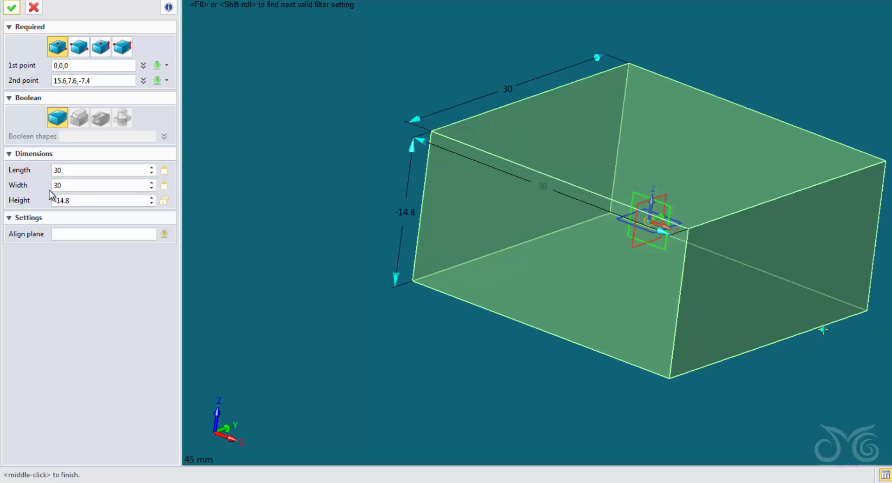
pyautogui.click(83, 201)
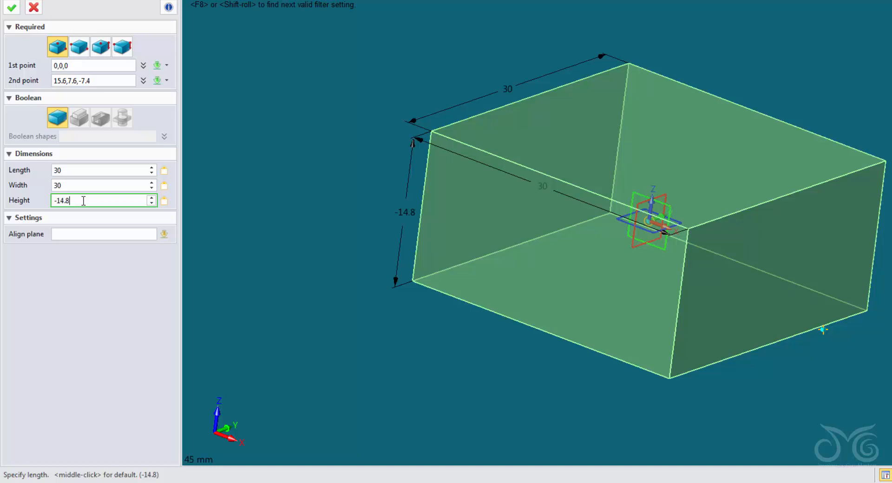
pyautogui.doubleClick(82, 201)
pyautogui.write('20')
pyautogui.press('Return')
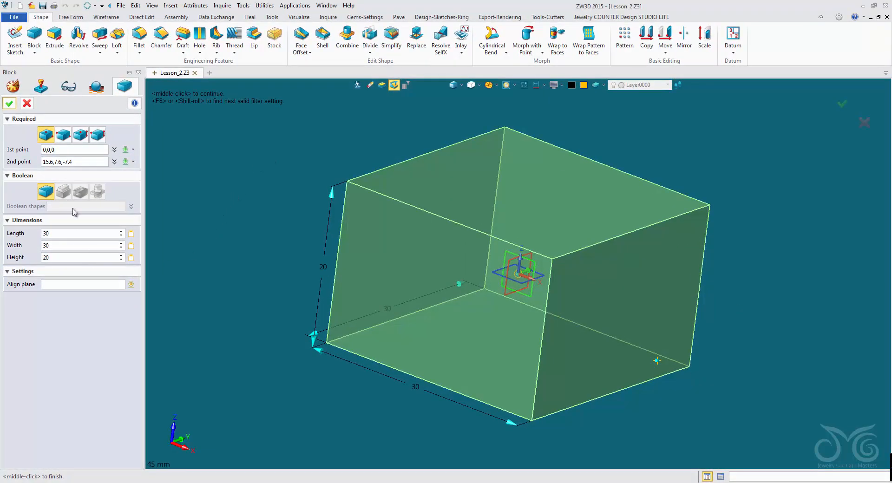
# Step: Switch the block to the Corner method and re-pick its points at about -15.5,-14.9,-8.9 and 16.2,17.8,14.3
pyautogui.click(62, 135)
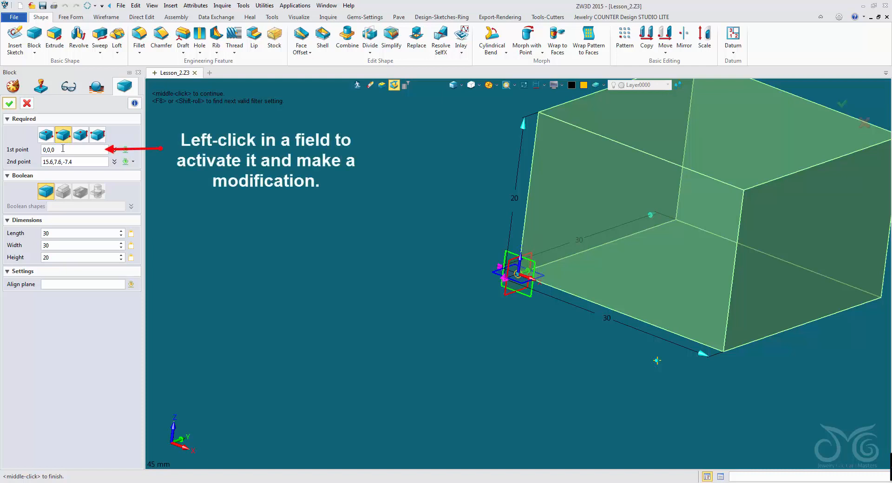
pyautogui.click(58, 150)
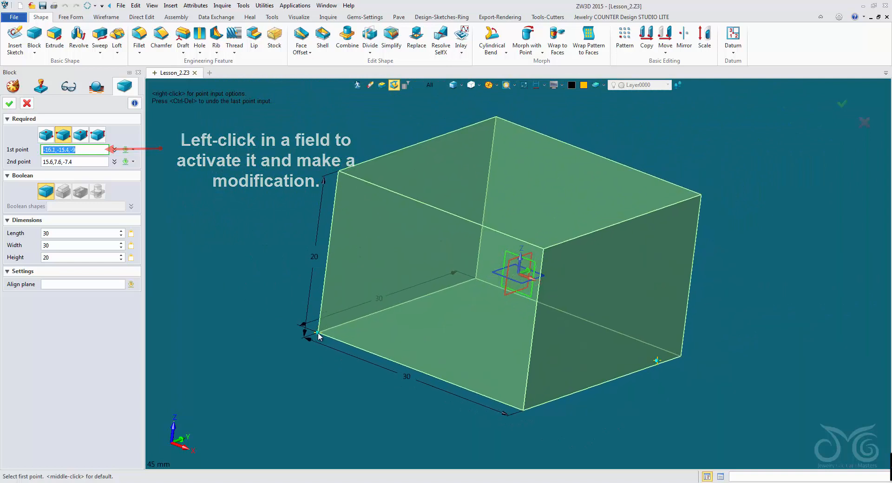
pyautogui.click(325, 334)
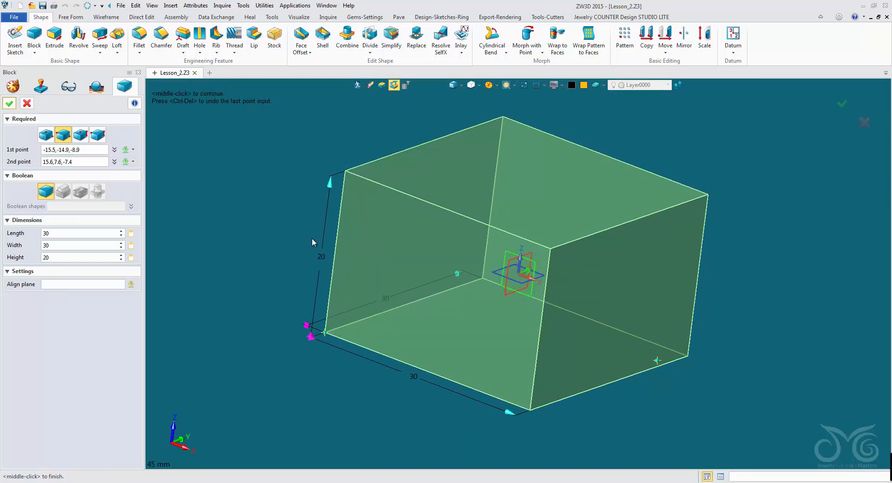
pyautogui.click(86, 162)
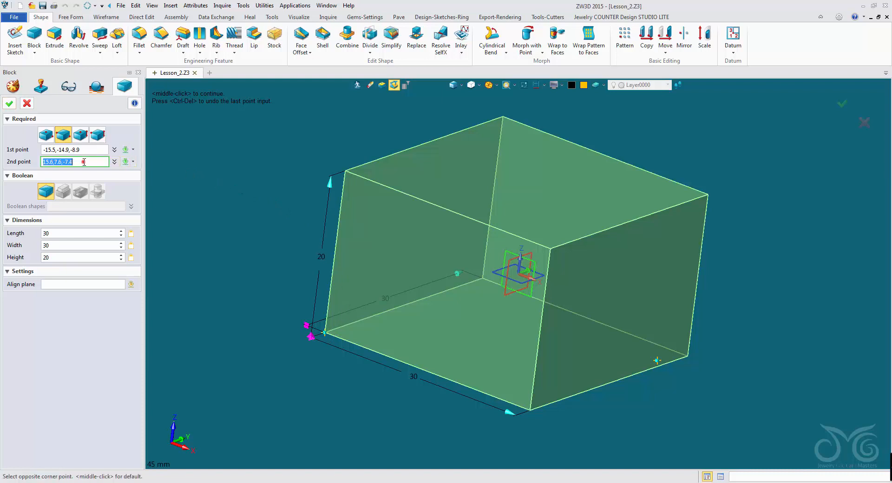
pyautogui.click(86, 162)
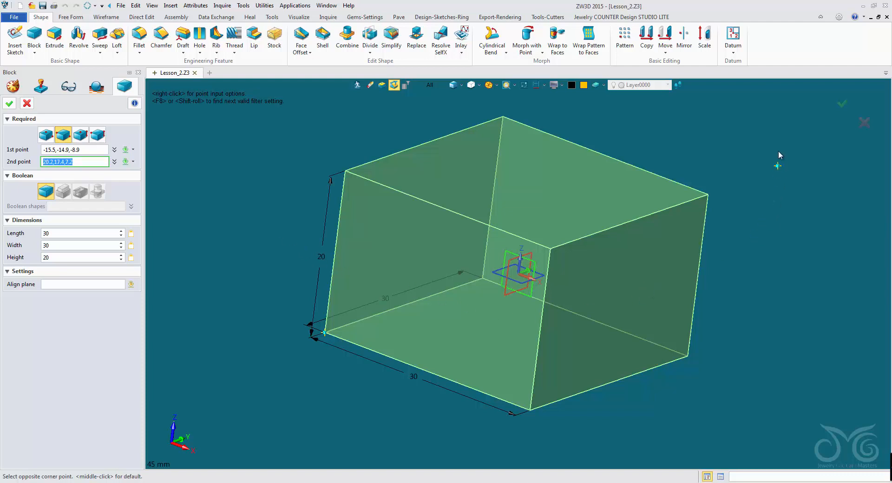
pyautogui.click(738, 169)
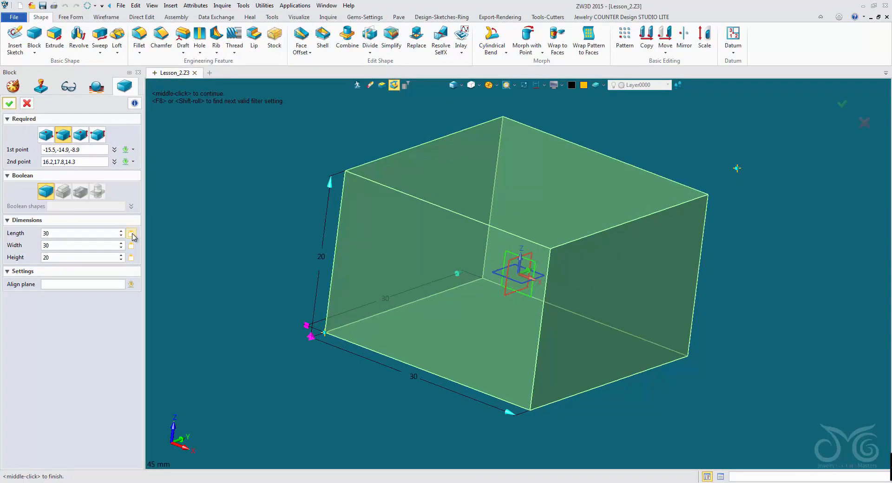
# Step: Unlock the block's length, width and height so its size follows the two picked points
pyautogui.click(132, 233)
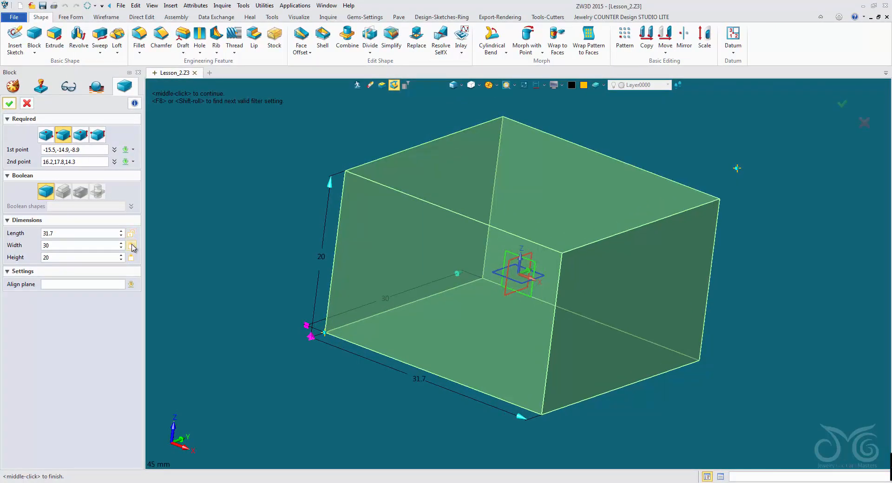
pyautogui.click(132, 246)
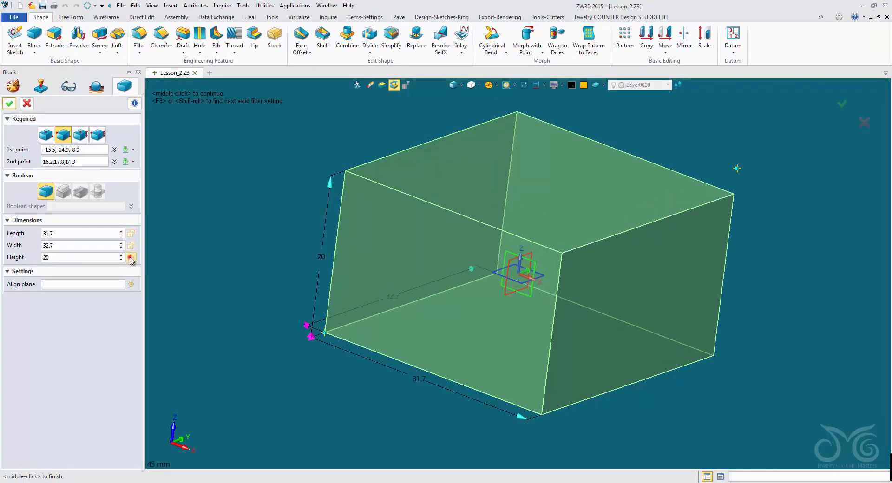
pyautogui.click(131, 258)
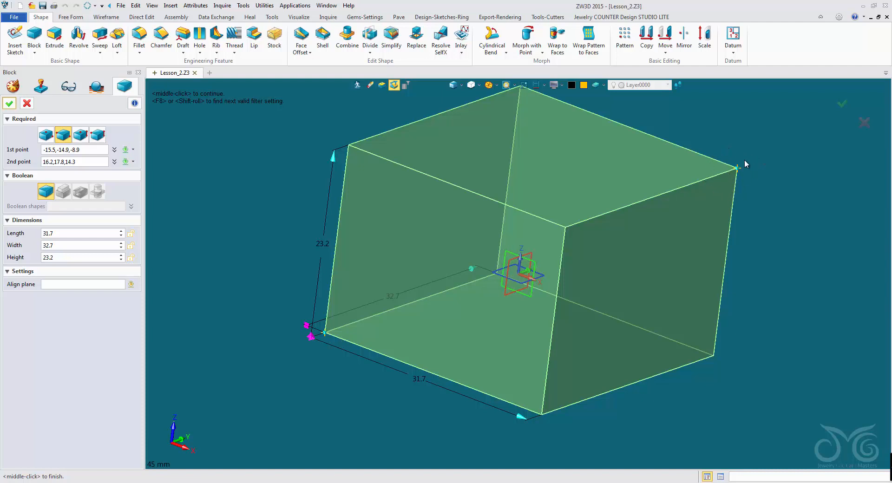
# Step: Try the Center - Height and Corner - Height block methods, and return to the Center method
pyautogui.click(70, 237)
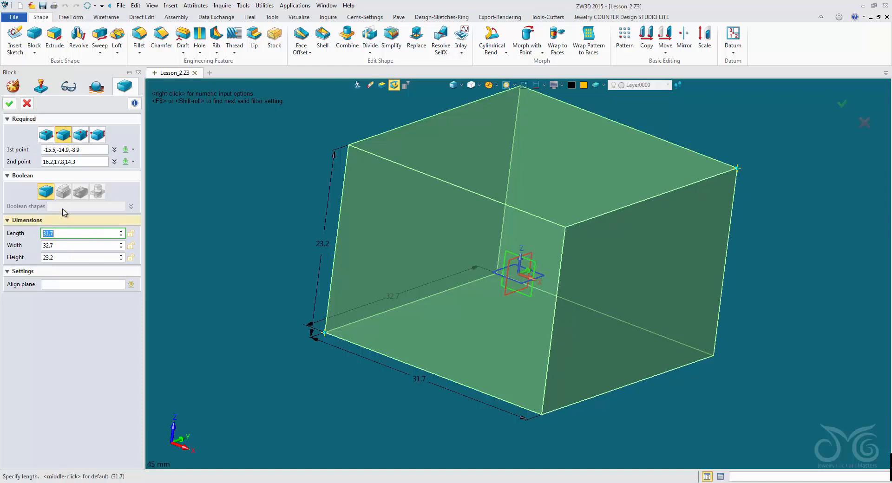
pyautogui.click(81, 136)
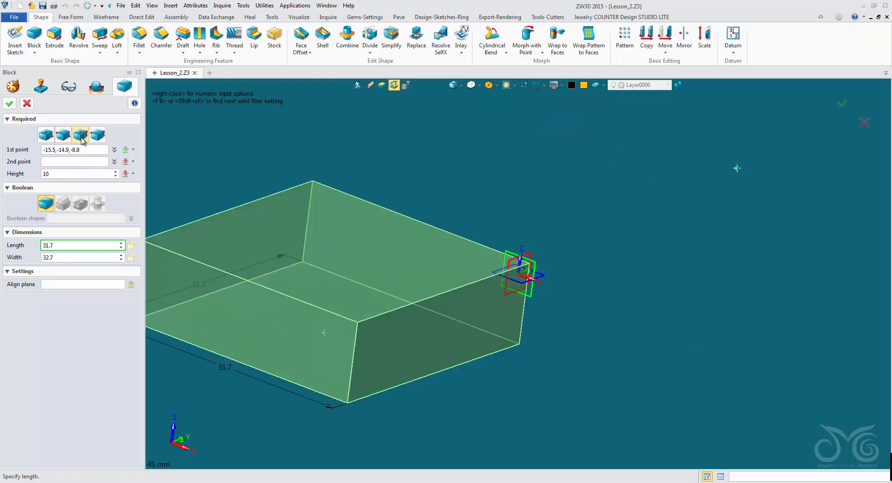
pyautogui.click(96, 135)
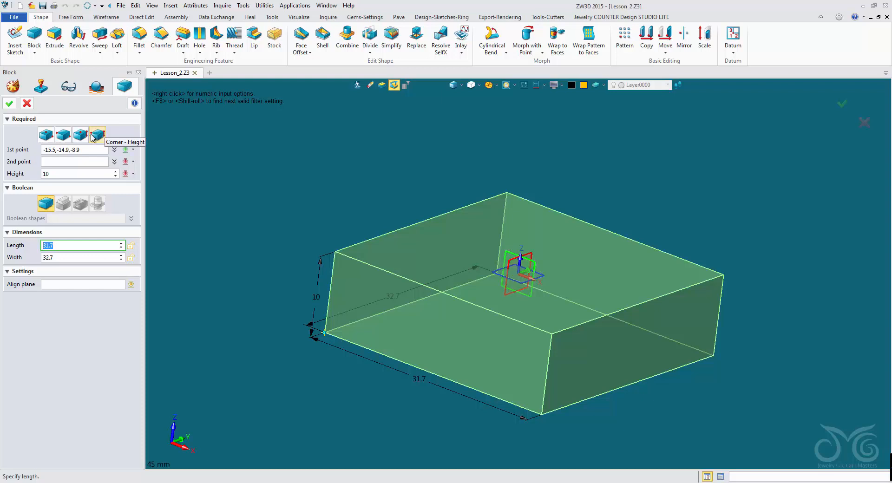
pyautogui.click(47, 135)
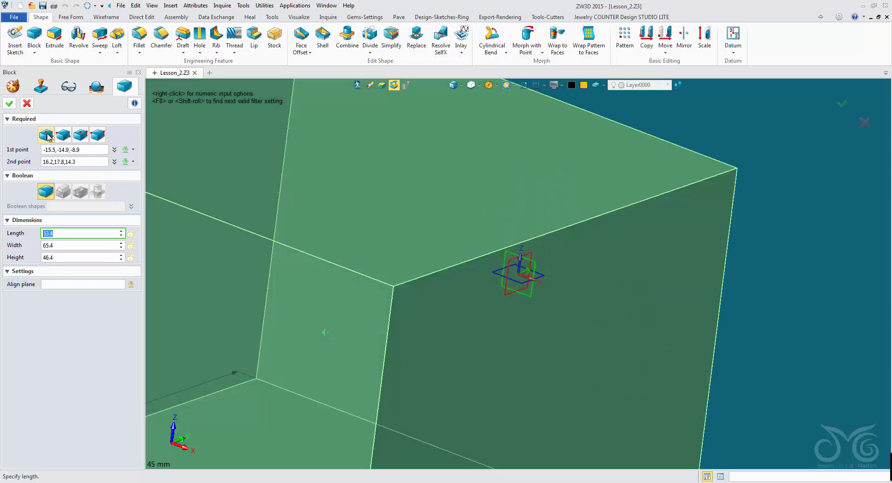
# Step: Clear the block's two points and place both at the origin, 0,0,0
pyautogui.click(87, 150)
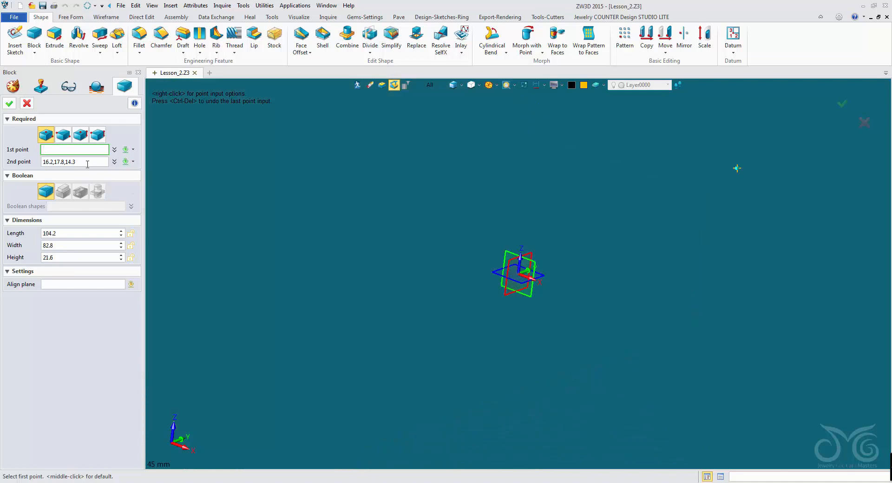
pyautogui.click(87, 163)
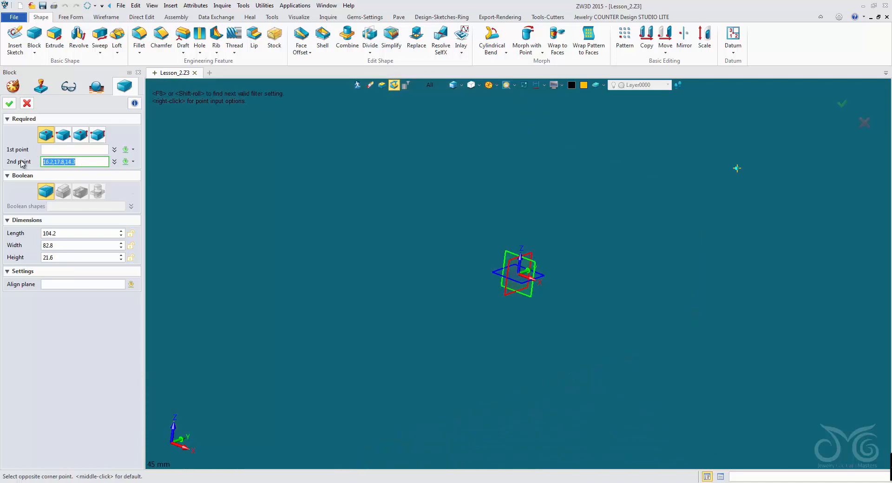
pyautogui.press('BackSpace')
pyautogui.click(62, 149)
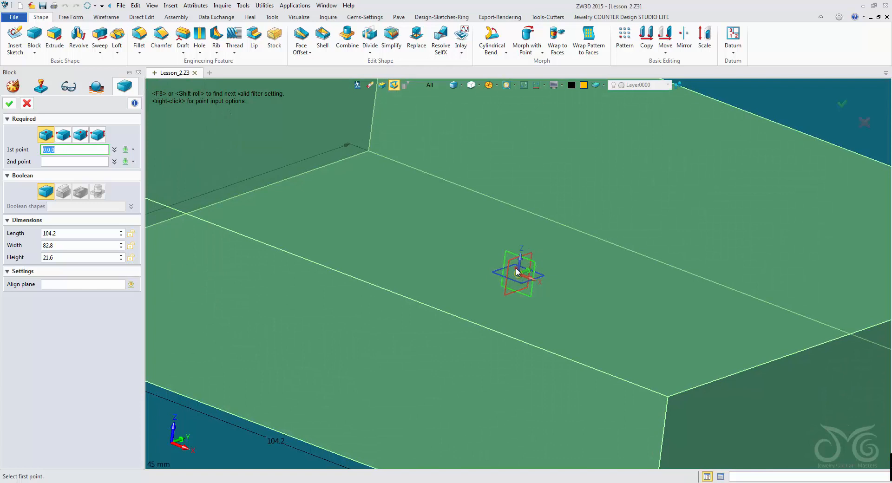
pyautogui.click(517, 272)
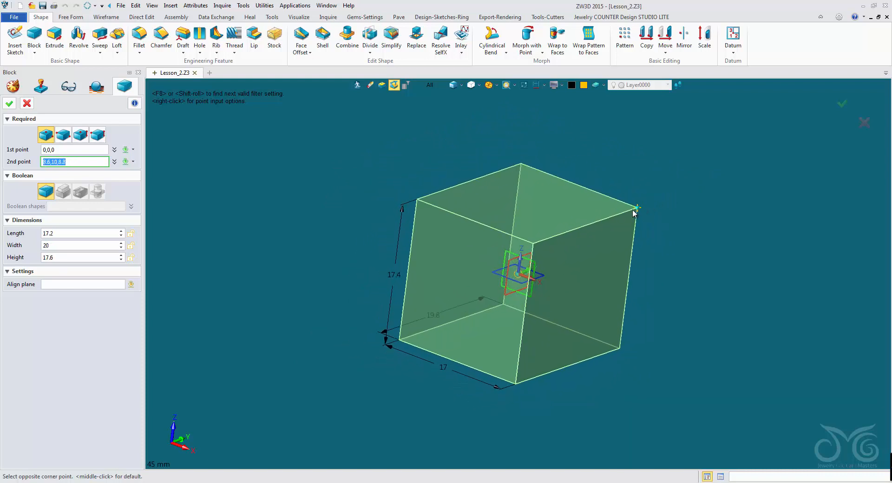
pyautogui.click(521, 275)
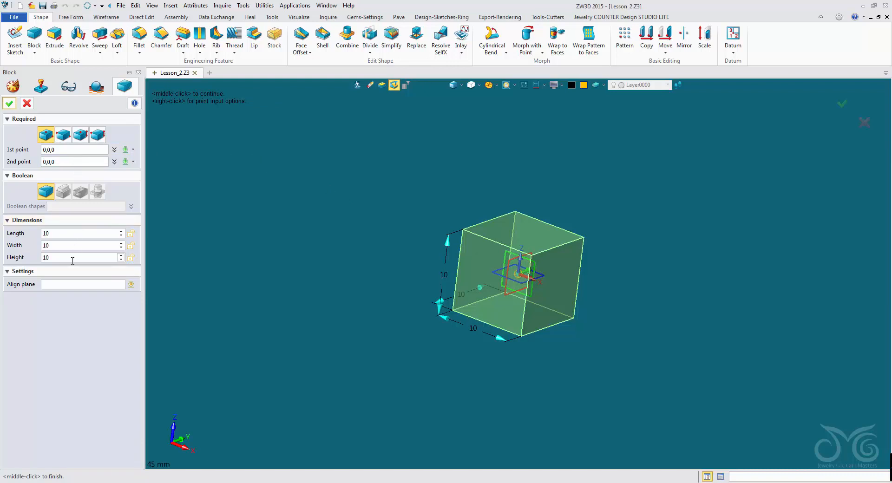
# Step: Try several lengths for the block and settle on a length of 30 mm
pyautogui.click(74, 236)
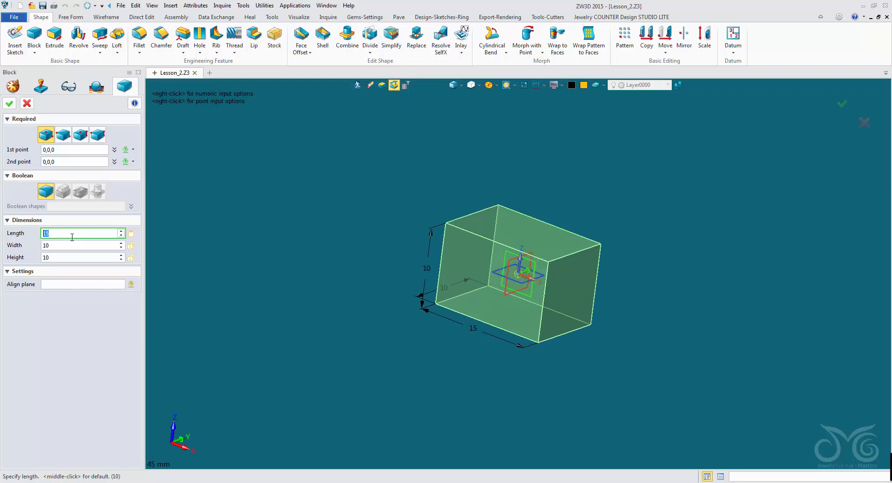
pyautogui.scroll(4, 68, 234)
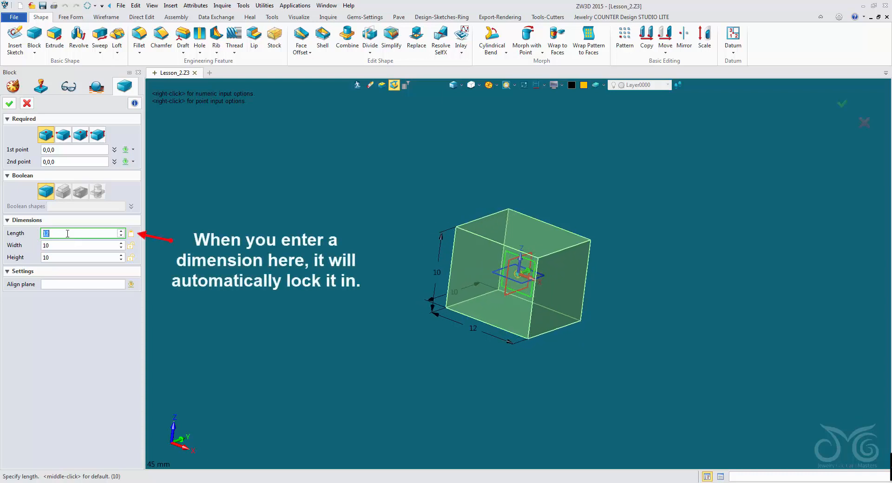
pyautogui.scroll(10, 68, 234)
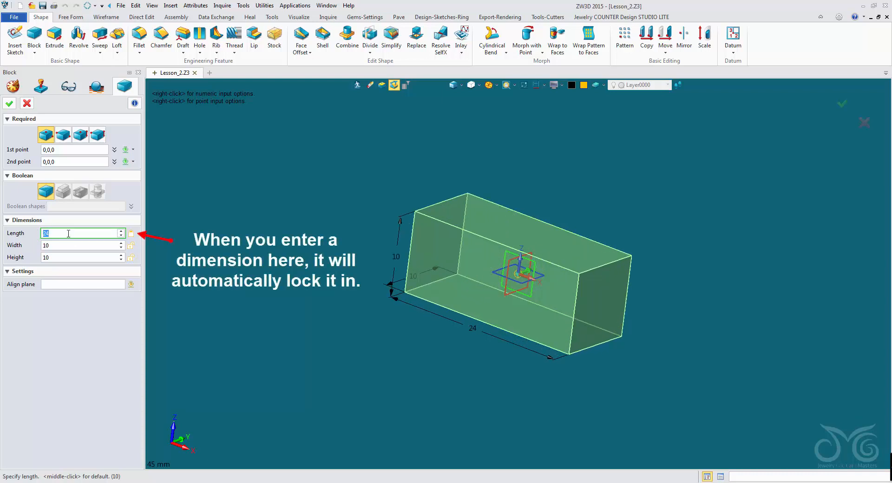
pyautogui.scroll(-3, 68, 234)
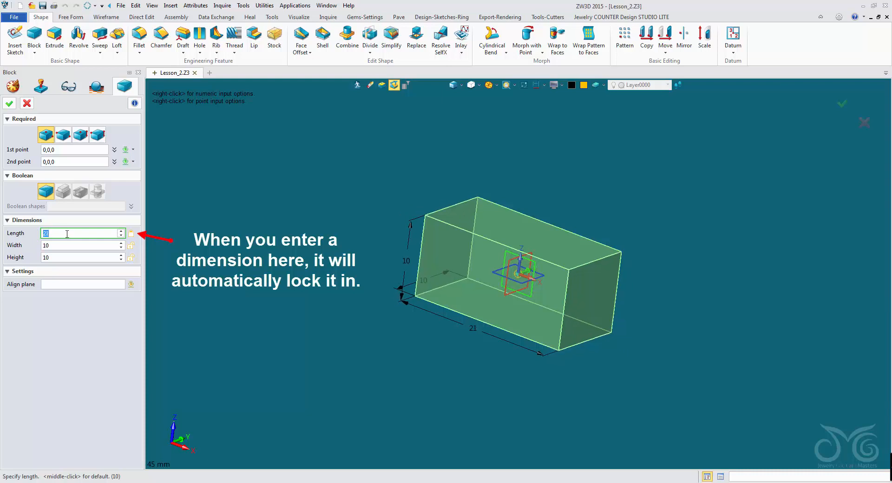
pyautogui.scroll(-6, 67, 234)
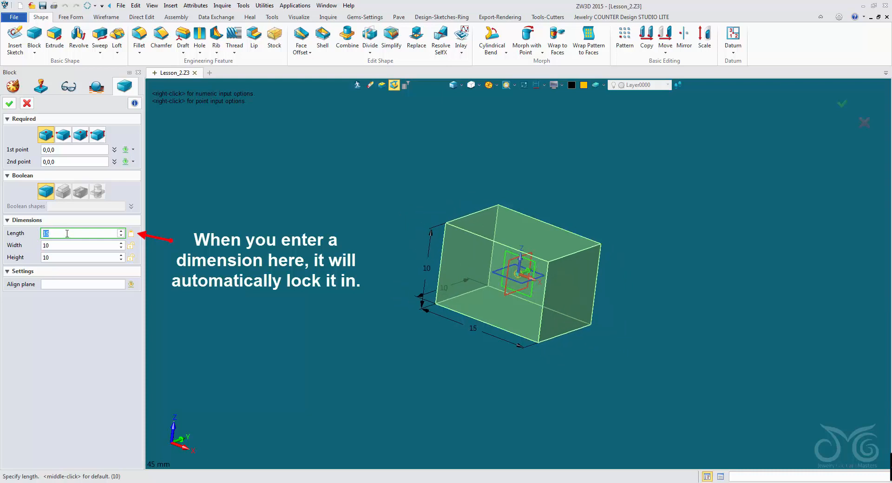
pyautogui.scroll(12, 68, 233)
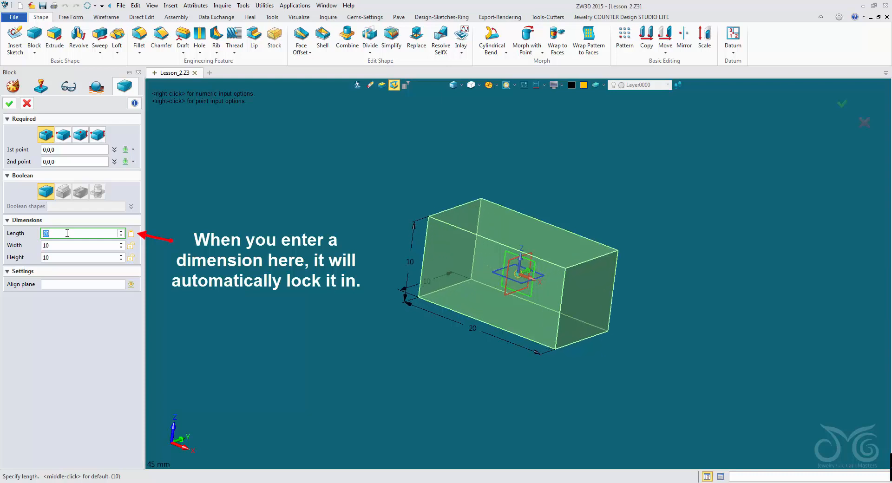
pyautogui.scroll(3, 68, 233)
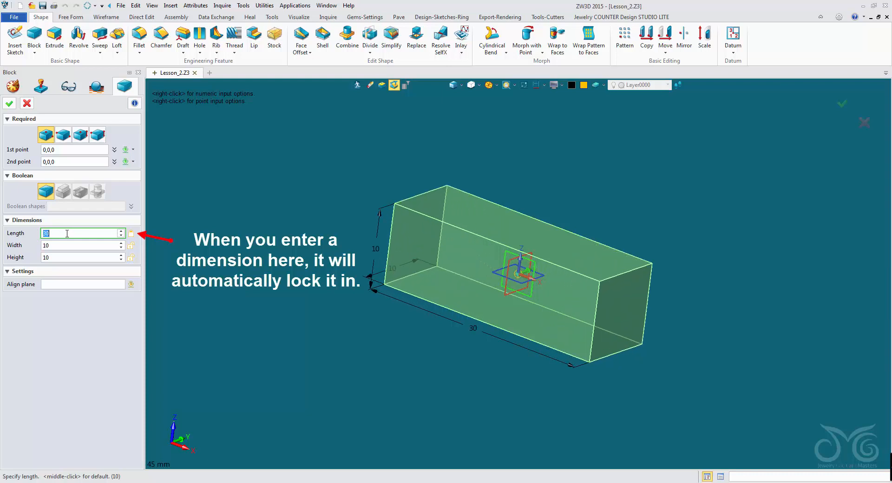
# Step: Set the block's width to 30 mm and its height to 20 mm
pyautogui.click(72, 245)
pyautogui.moveTo(72, 243); pyautogui.dragTo(40, 245)
pyautogui.write('30')
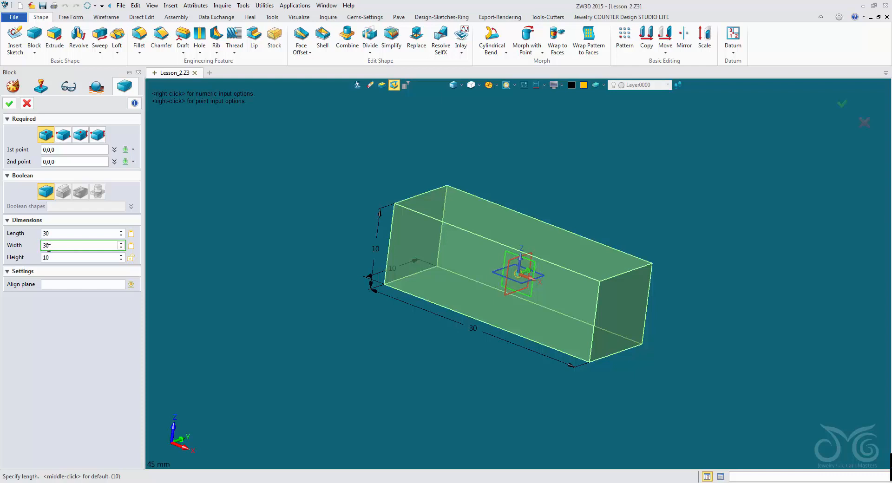
pyautogui.click(56, 257)
pyautogui.moveTo(42, 257); pyautogui.dragTo(37, 260)
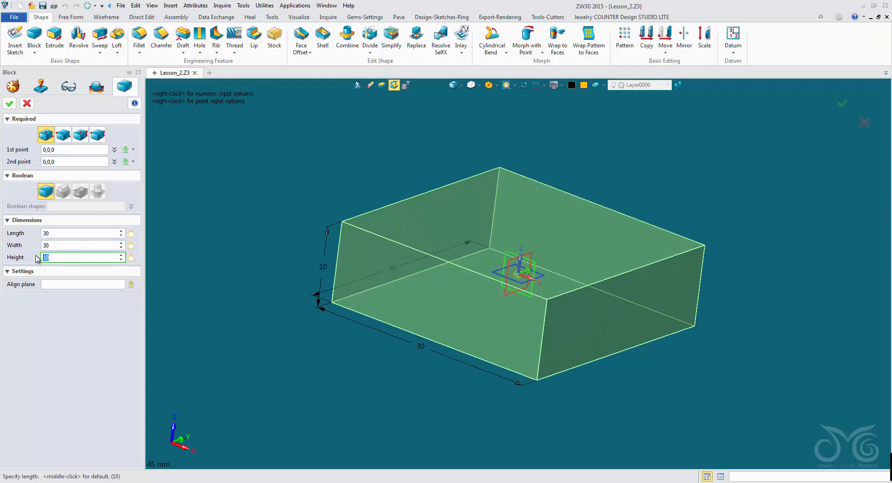
pyautogui.press('Return')
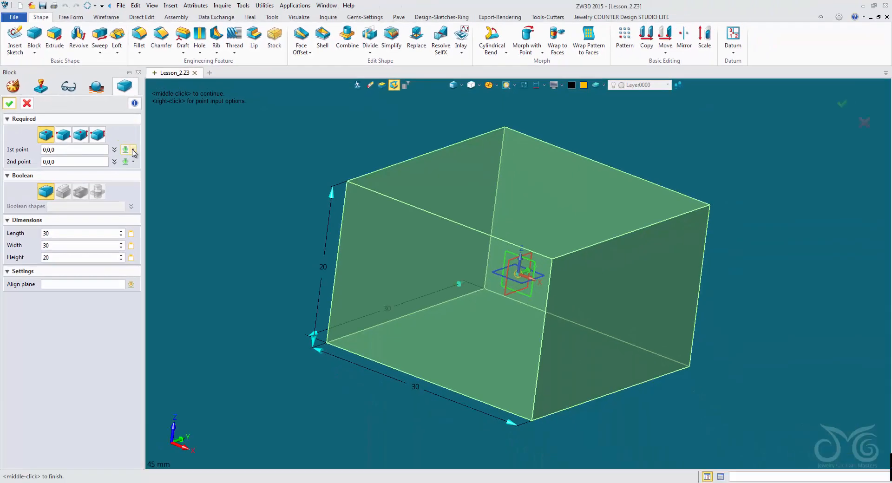
# Step: Review the first point's input options and read the Box QuickShape help article for the Block command
pyautogui.click(239, 269)
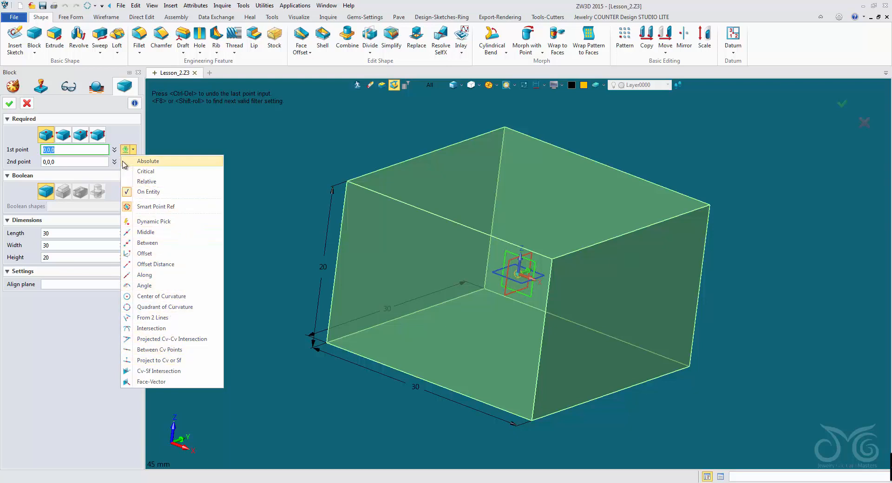
pyautogui.click(97, 148)
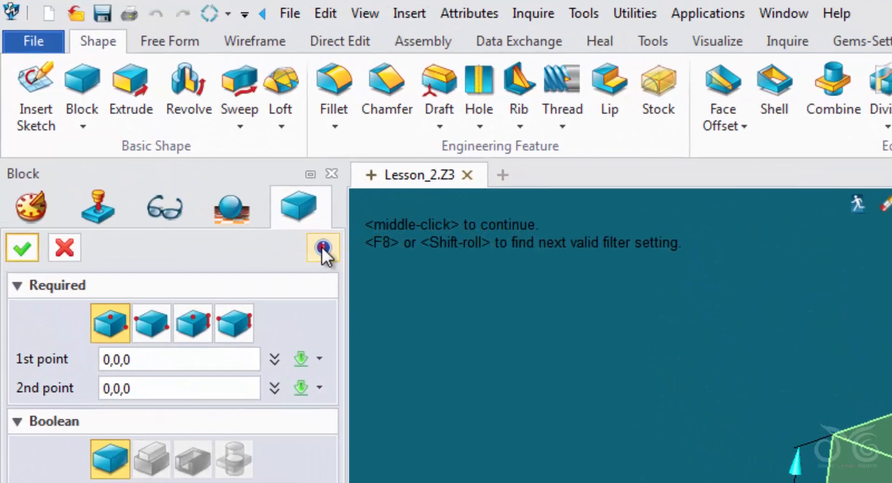
pyautogui.click(134, 103)
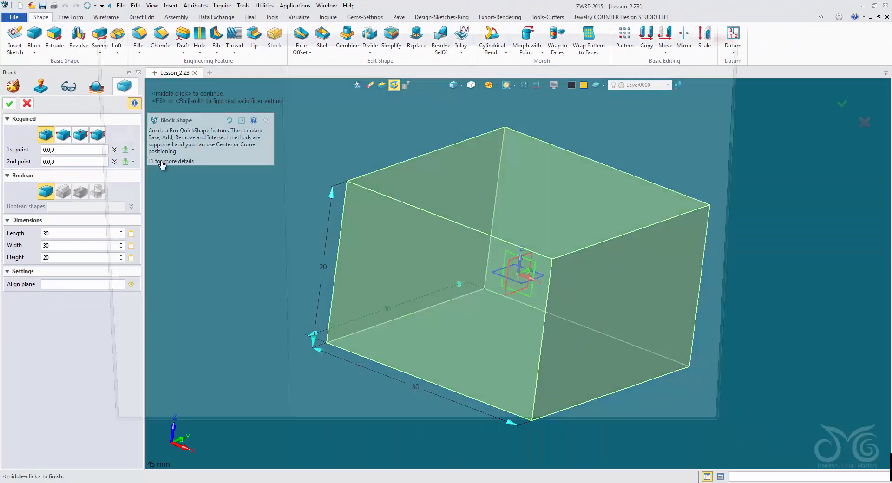
pyautogui.press('F1')
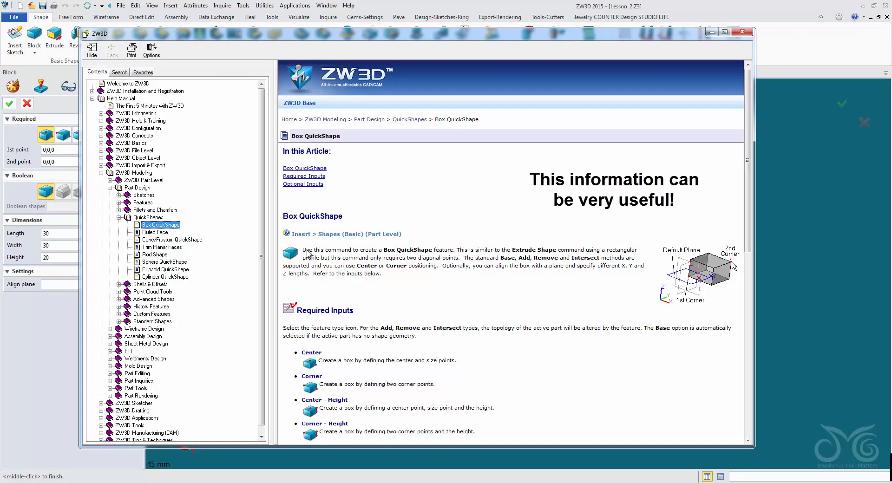
pyautogui.scroll(-1, 428, 226)
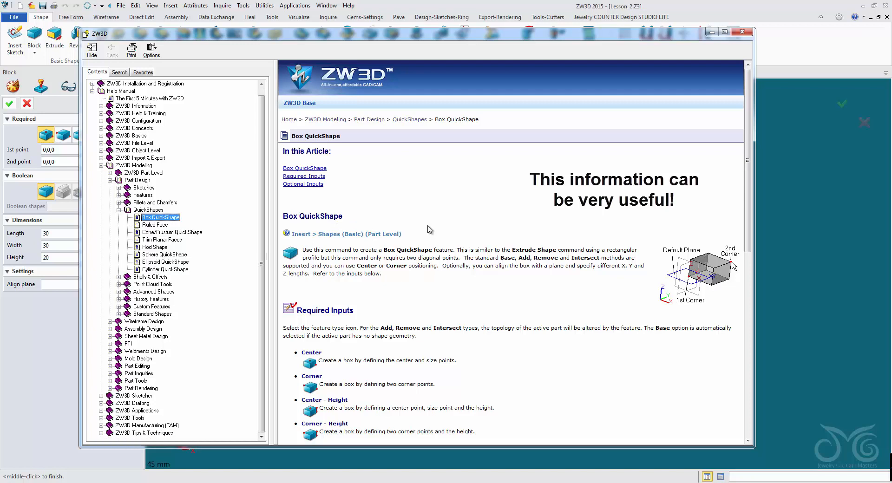
pyautogui.moveTo(748, 193); pyautogui.dragTo(750, 153)
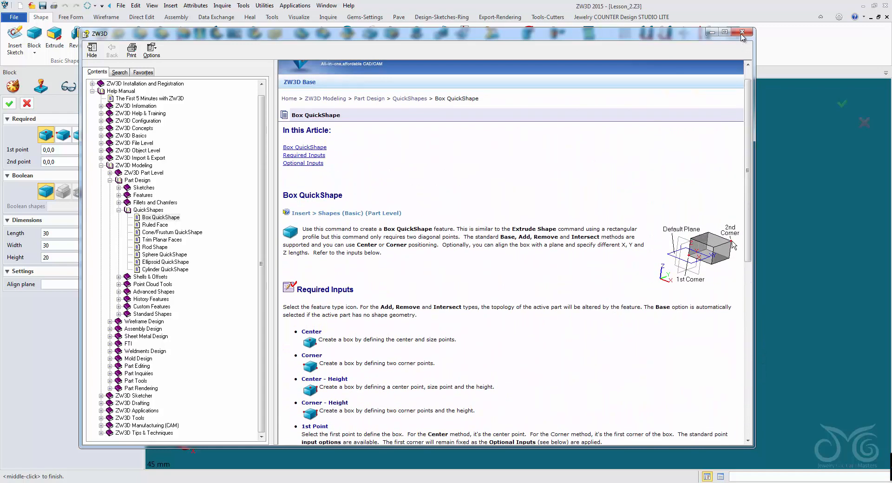
pyautogui.click(743, 32)
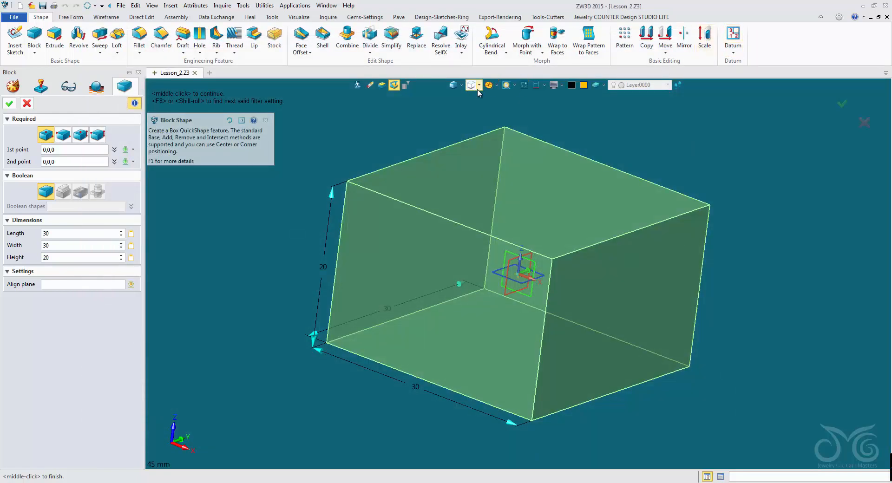
pyautogui.click(254, 122)
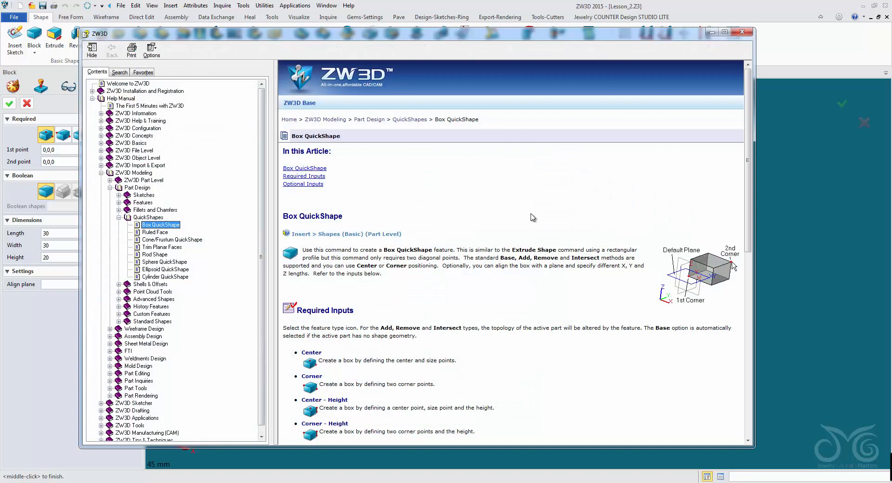
pyautogui.click(744, 32)
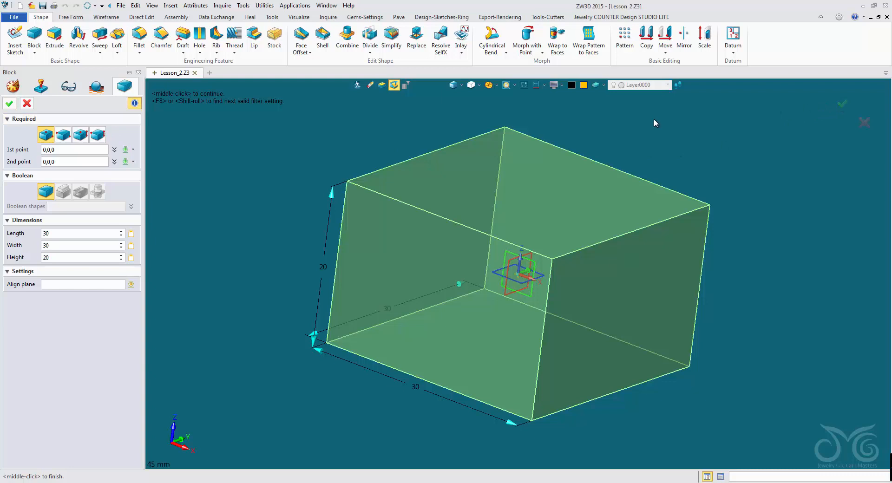
# Step: Create the block and save the file as Lesson_2 in the JCDLITE_Designs folder
pyautogui.click(844, 105)
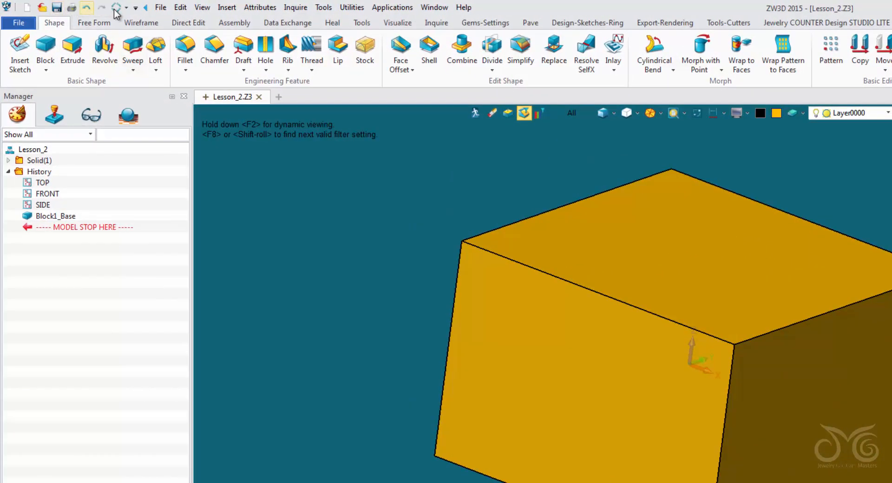
pyautogui.click(159, 8)
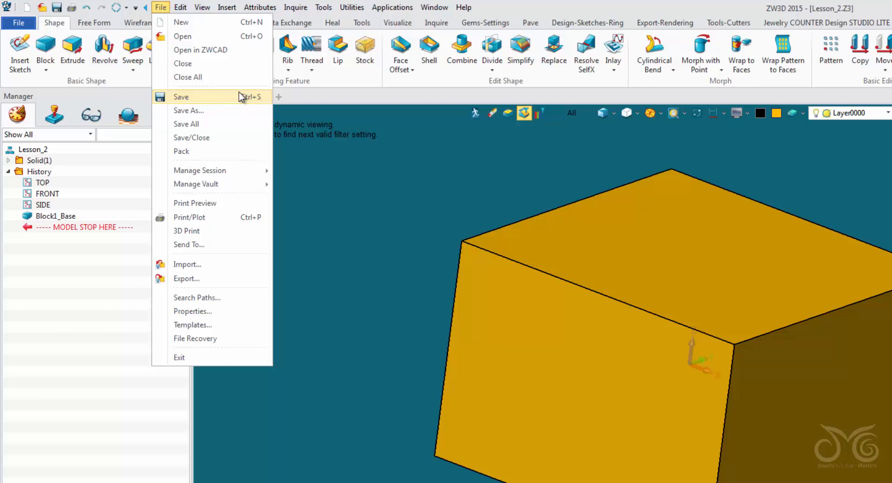
pyautogui.click(316, 177)
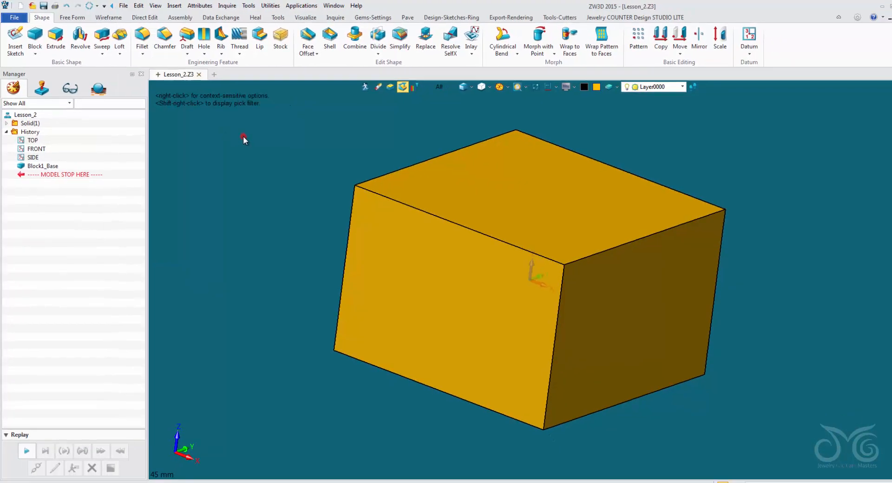
pyautogui.hotkey('ctrl', 's')
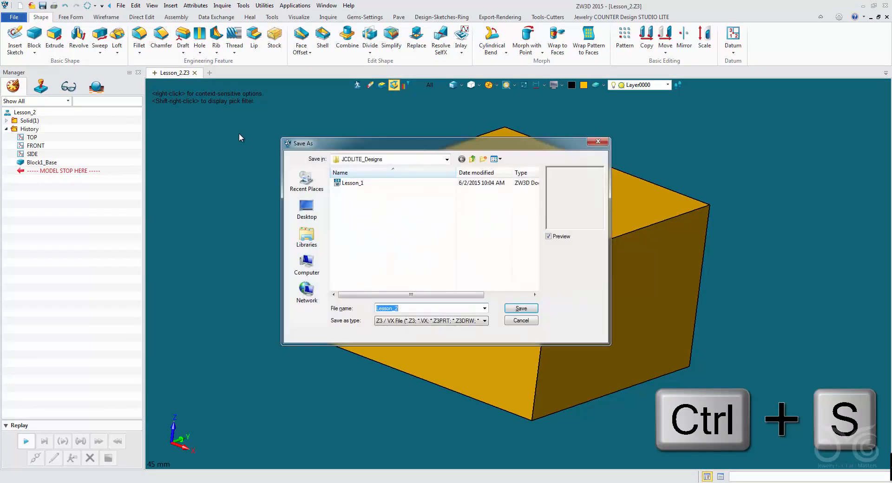
pyautogui.click(408, 308)
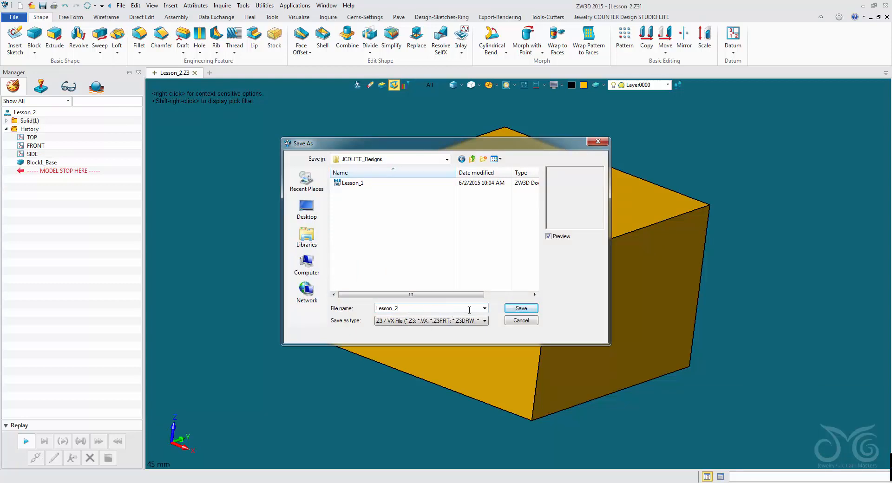
pyautogui.click(512, 309)
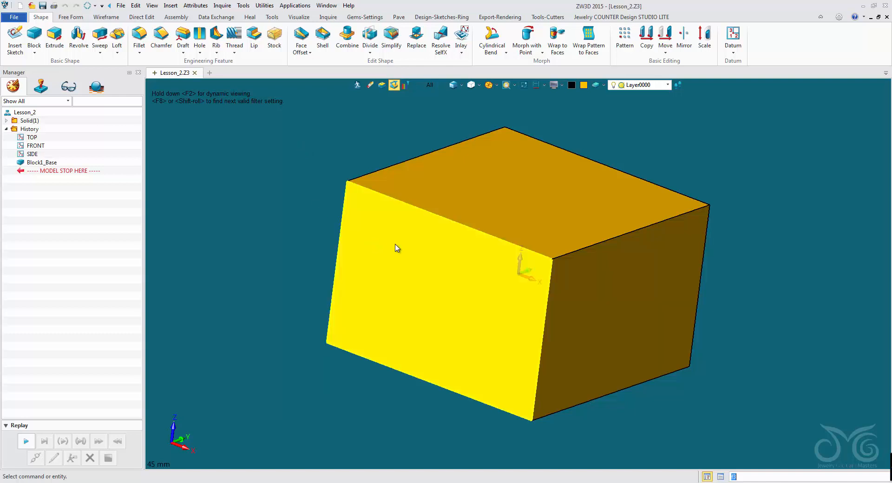
# Step: Start a second block, preview its placement around the solid from several angles, and bring up the point input options
pyautogui.scroll(-1, 484, 251)
pyautogui.scroll(-1, 483, 251)
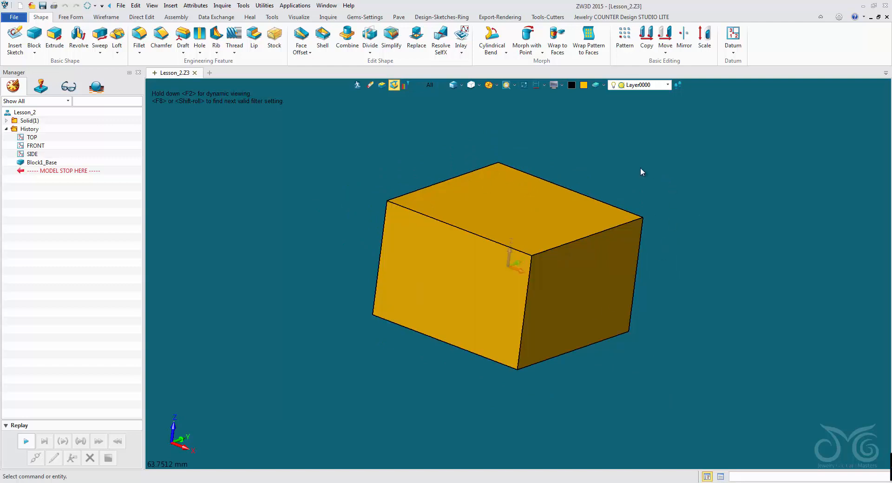
pyautogui.moveTo(640, 167); pyautogui.dragTo(690, 308, button='middle')
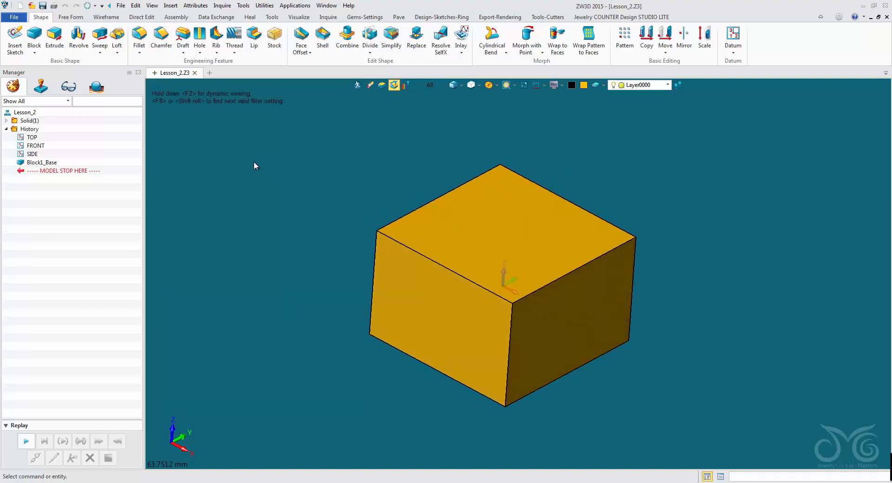
pyautogui.click(34, 38)
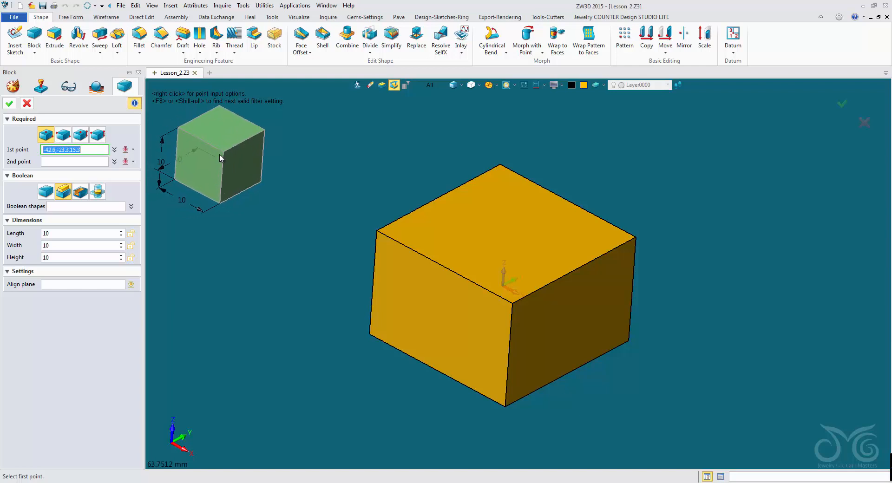
pyautogui.moveTo(220, 155); pyautogui.dragTo(212, 138, button='right')
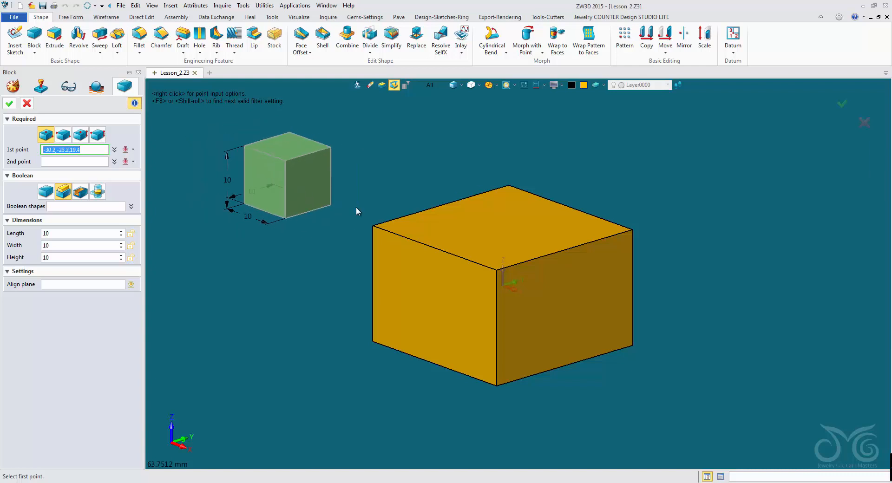
pyautogui.moveTo(568, 250); pyautogui.dragTo(557, 292, button='right')
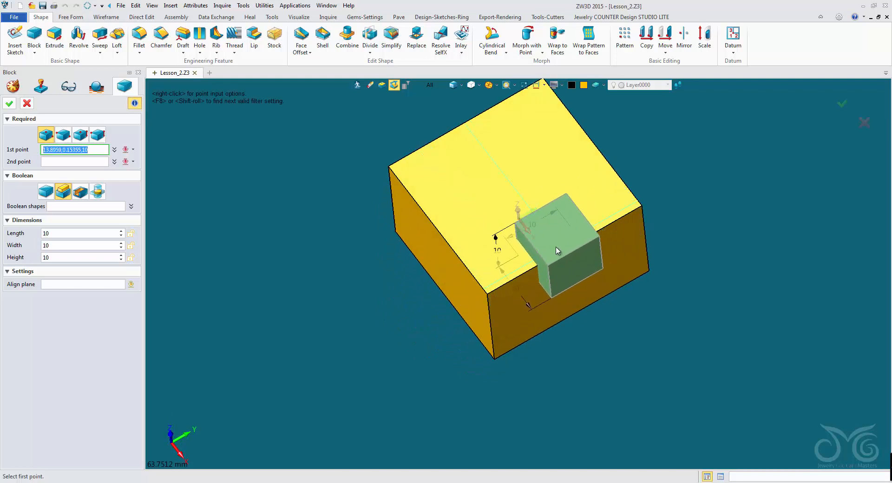
pyautogui.moveTo(548, 249); pyautogui.dragTo(517, 212, button='right')
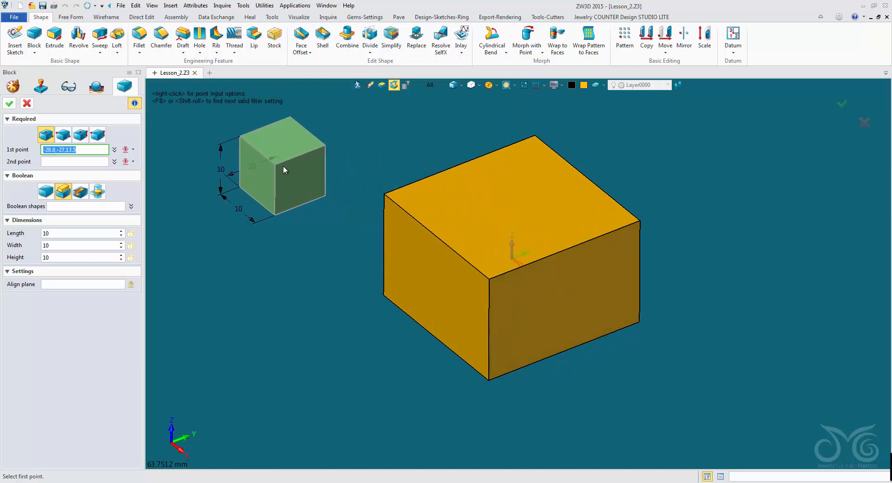
pyautogui.rightClick(277, 166)
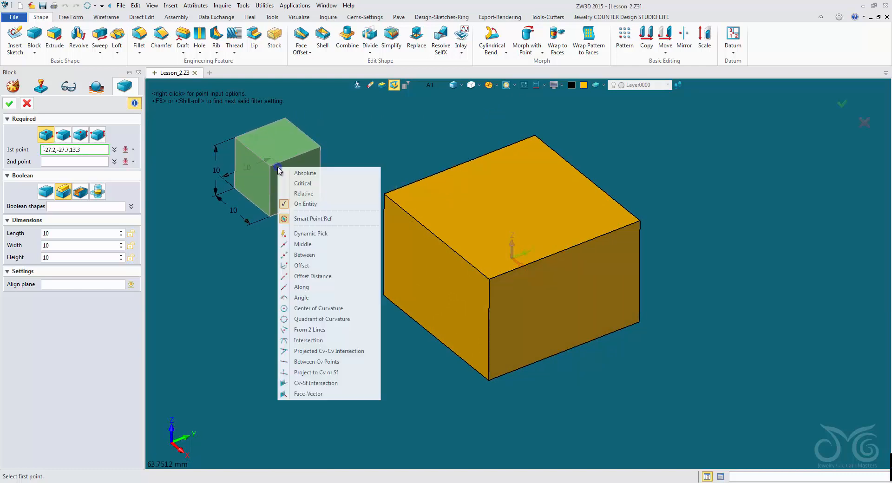
# Step: Centre the new block on the midpoint of the large block's top edge on the +X side, at 15,0,10, keeping the 10 mm default size
pyautogui.click(84, 149)
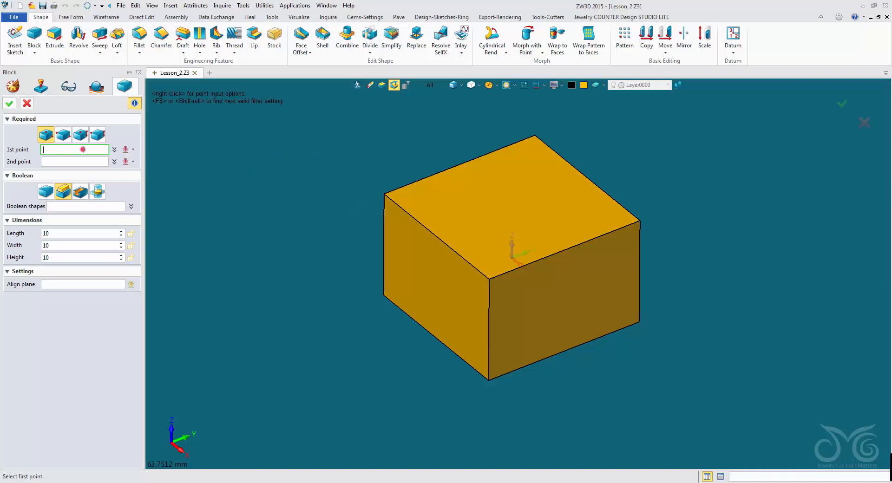
pyautogui.click(126, 150)
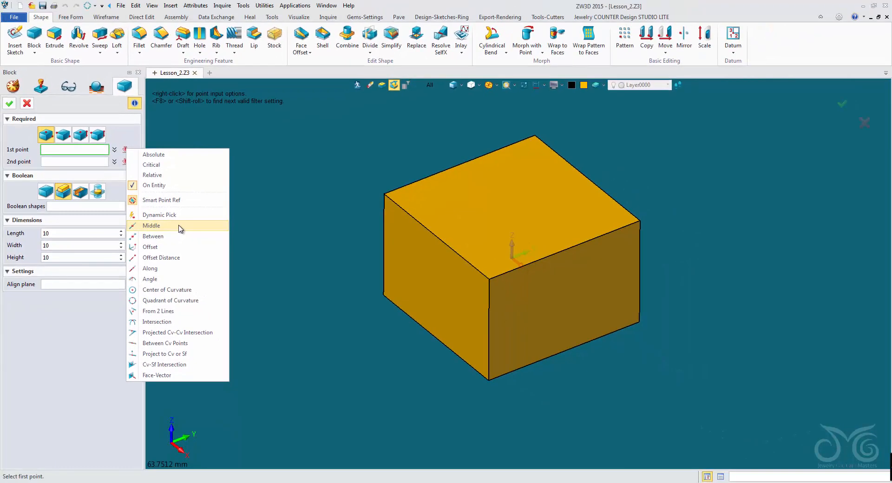
pyautogui.click(179, 227)
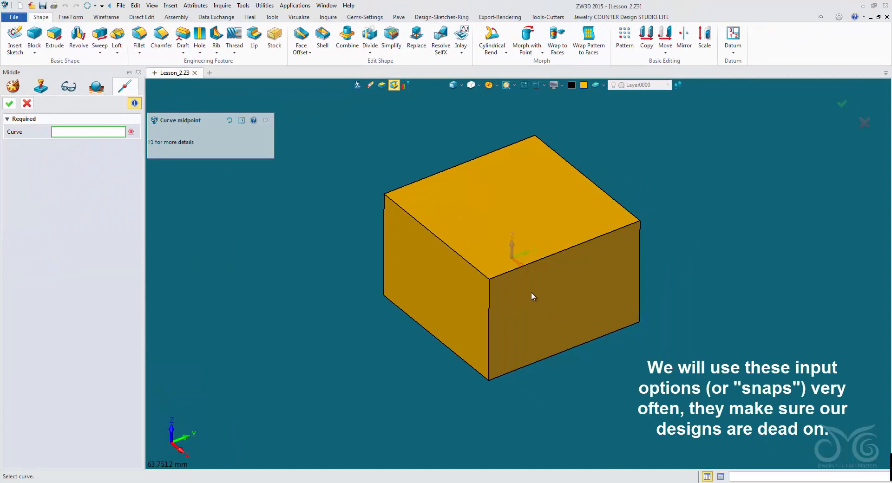
pyautogui.click(515, 274)
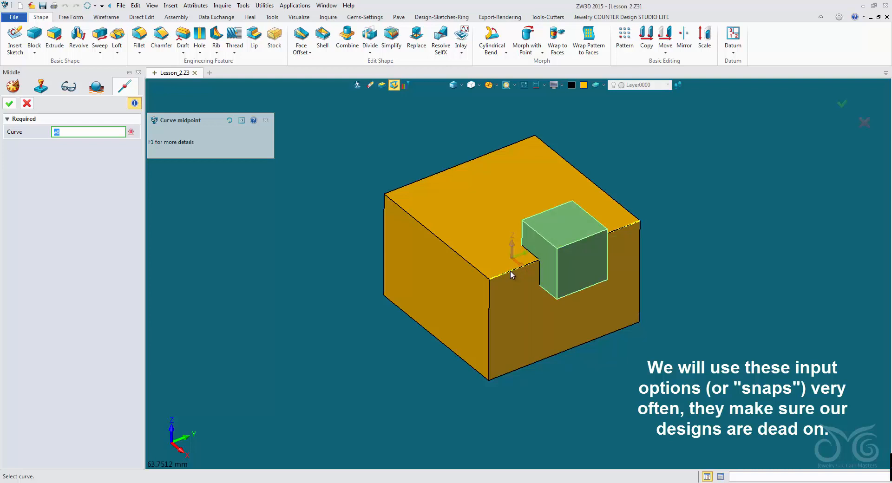
pyautogui.middleClick(511, 272)
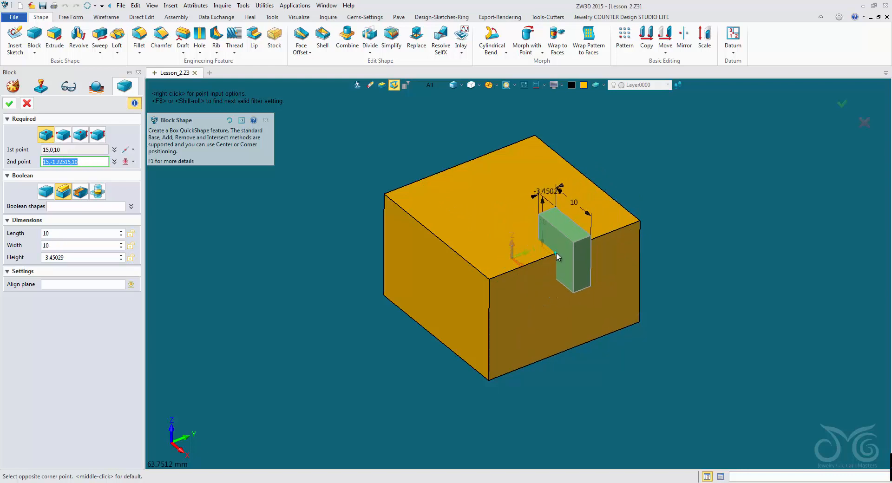
pyautogui.middleClick(561, 250)
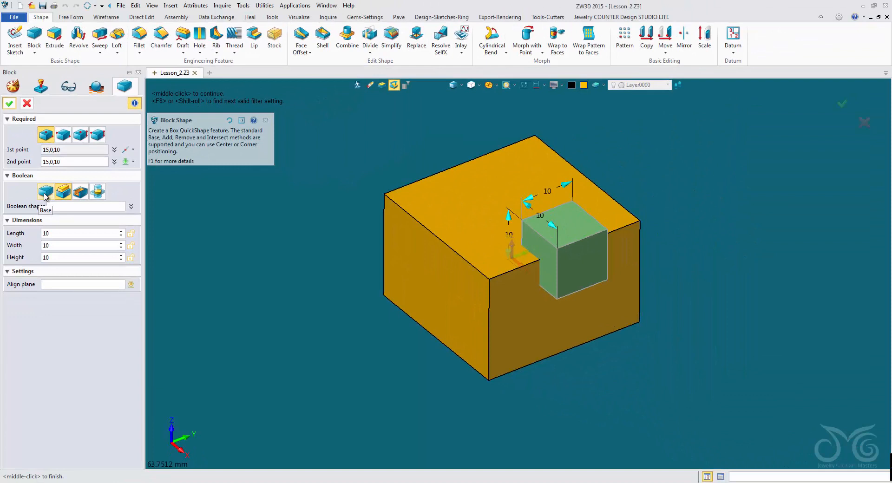
# Step: Create the block as a separate shape with the Base Boolean option and set the selection filter to Shape
pyautogui.click(45, 196)
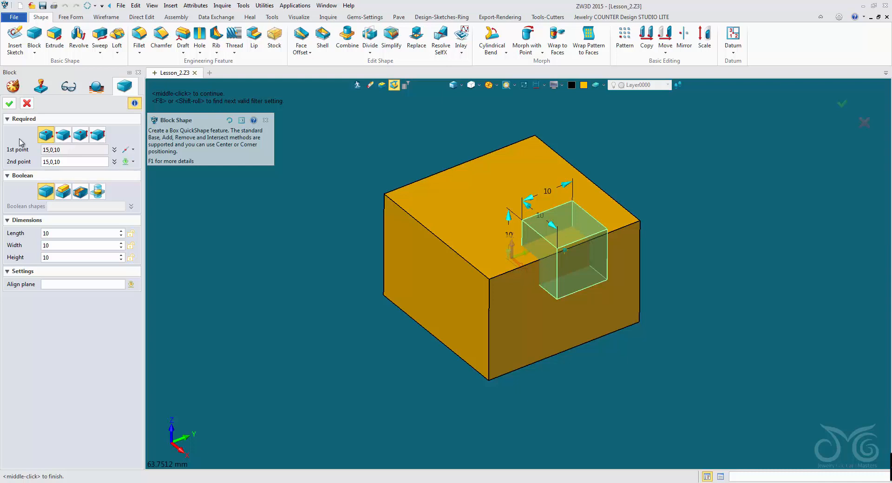
pyautogui.click(9, 103)
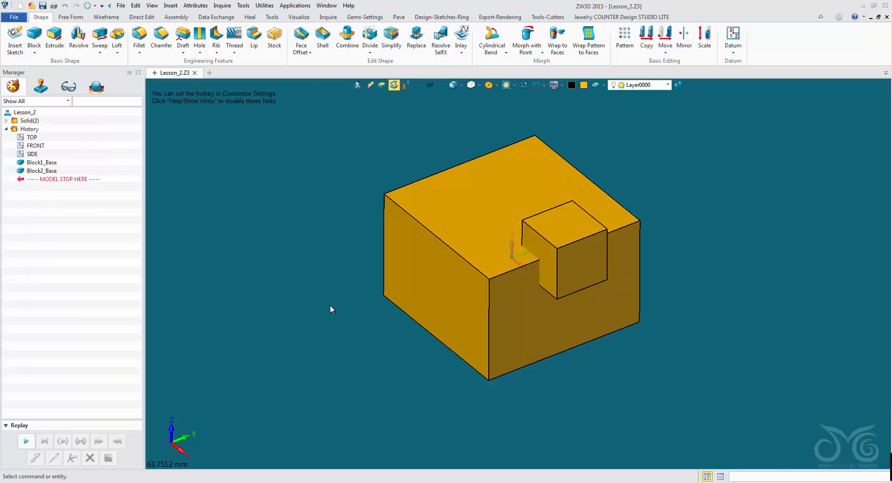
pyautogui.click(436, 85)
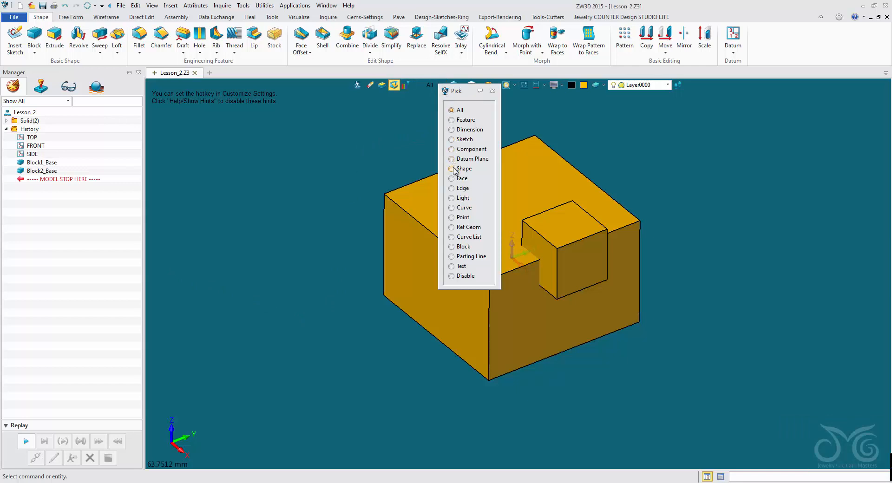
pyautogui.click(453, 169)
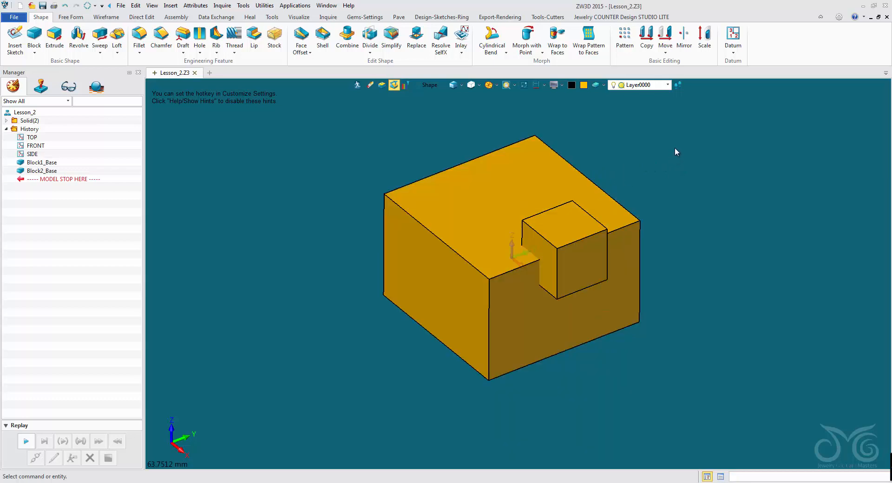
# Step: Start a third block and centre it on the midpoint of the large block's top edge on the -Y side, at 0,-15,10
pyautogui.middleClick(309, 329)
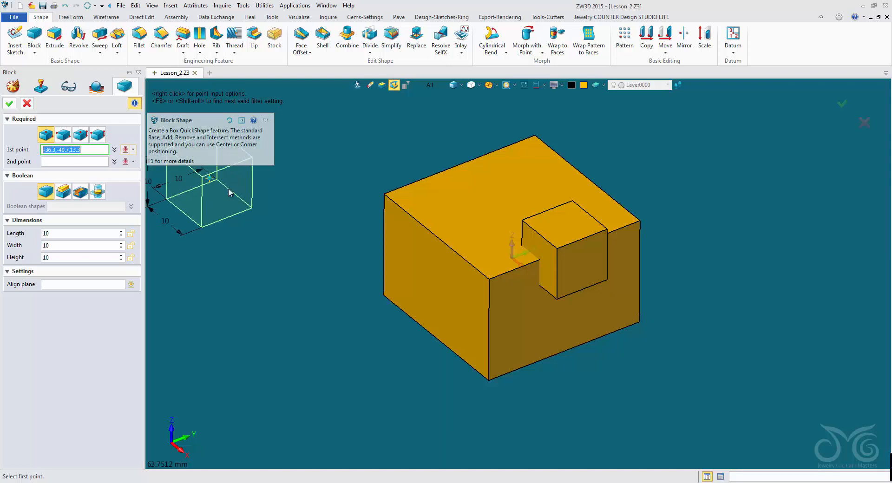
pyautogui.rightClick(257, 217)
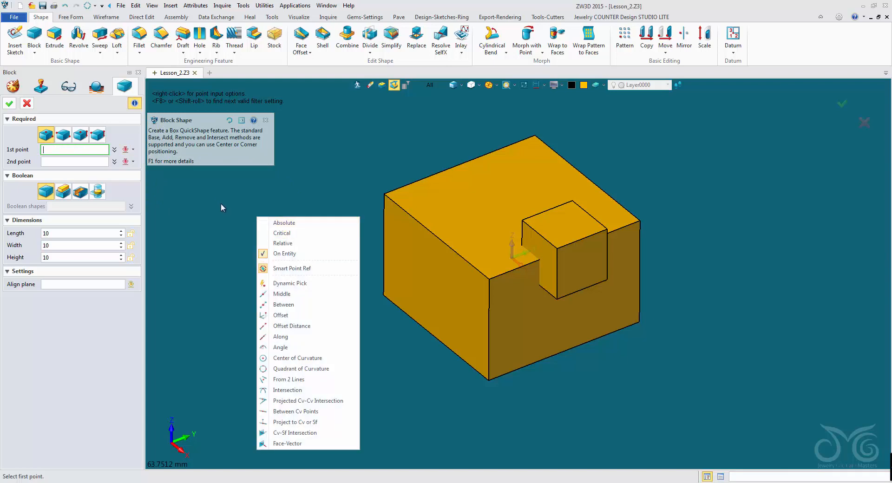
pyautogui.click(283, 294)
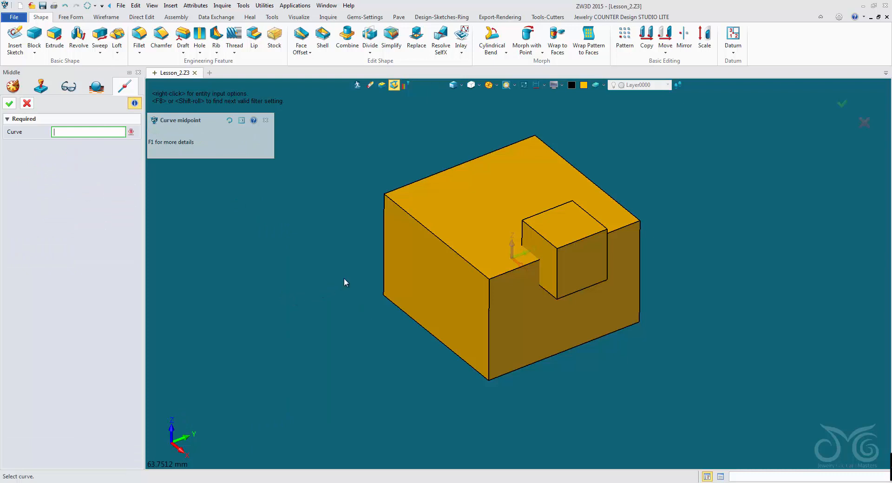
pyautogui.click(458, 251)
pyautogui.middleClick(471, 266)
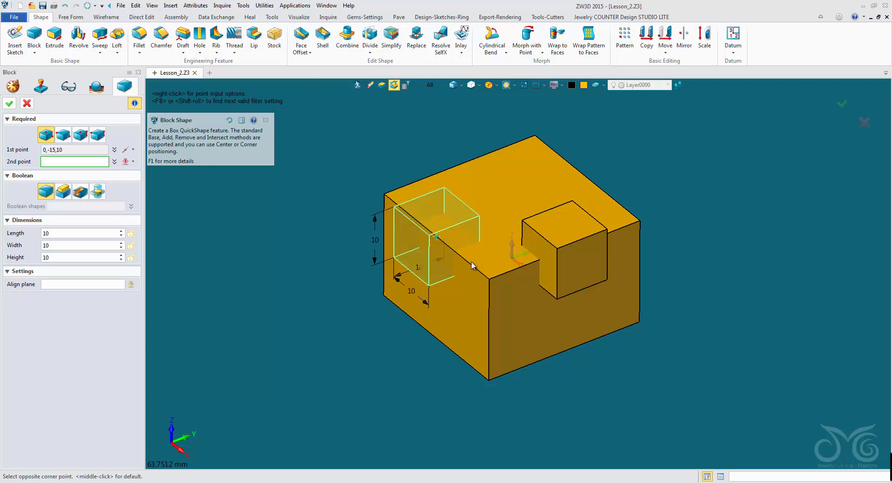
pyautogui.click(438, 236)
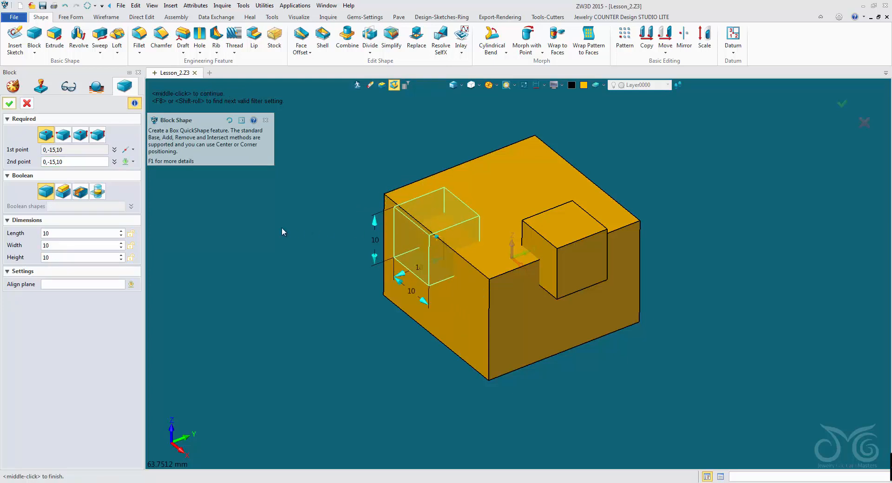
# Step: Try resizing the third block by stepping its length value and picking a free second point at -20,-11.4,18.4
pyautogui.click(80, 232)
pyautogui.write('9')
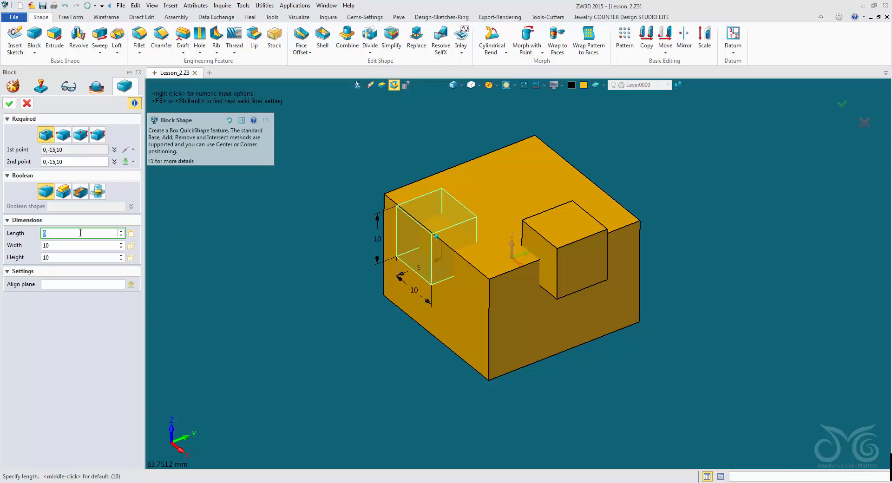
pyautogui.scroll(1, 80, 232)
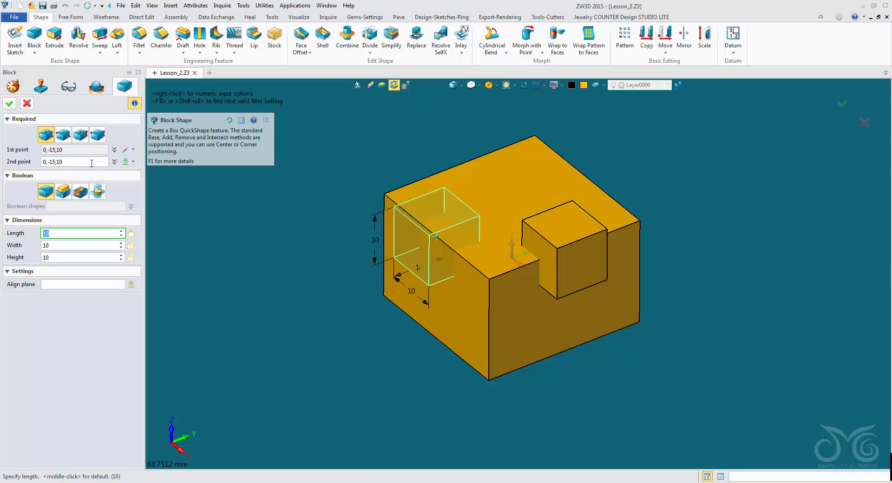
pyautogui.click(92, 163)
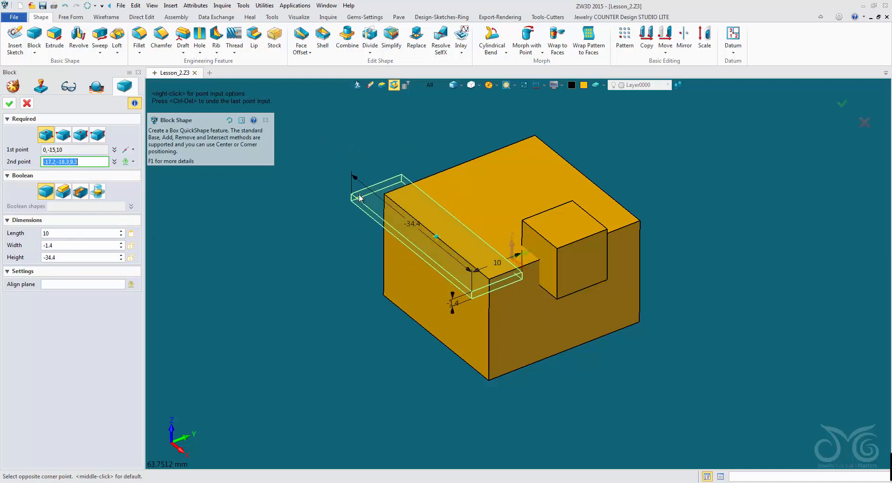
pyautogui.click(385, 132)
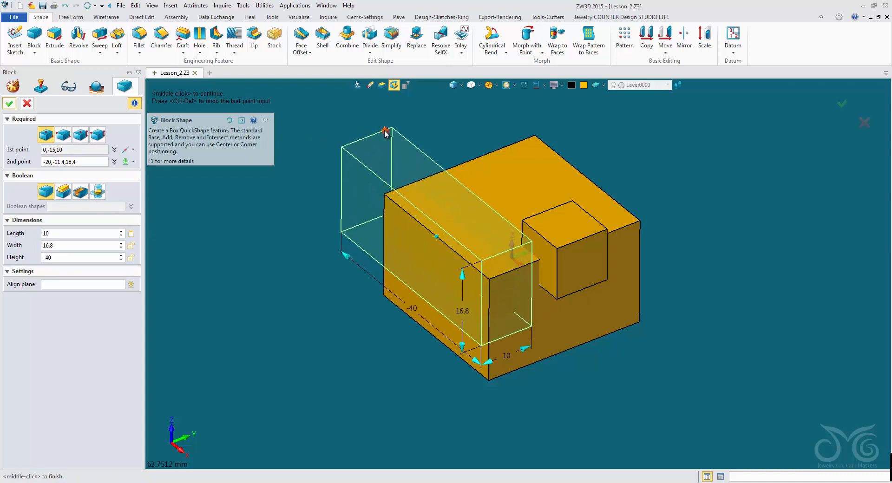
# Step: Set the third block's width and height to 10 mm
pyautogui.click(80, 244)
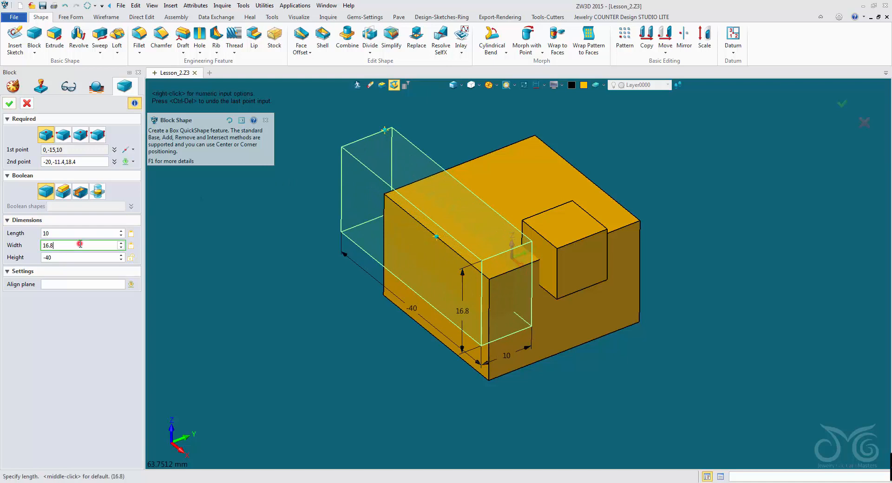
pyautogui.scroll(-4, 81, 244)
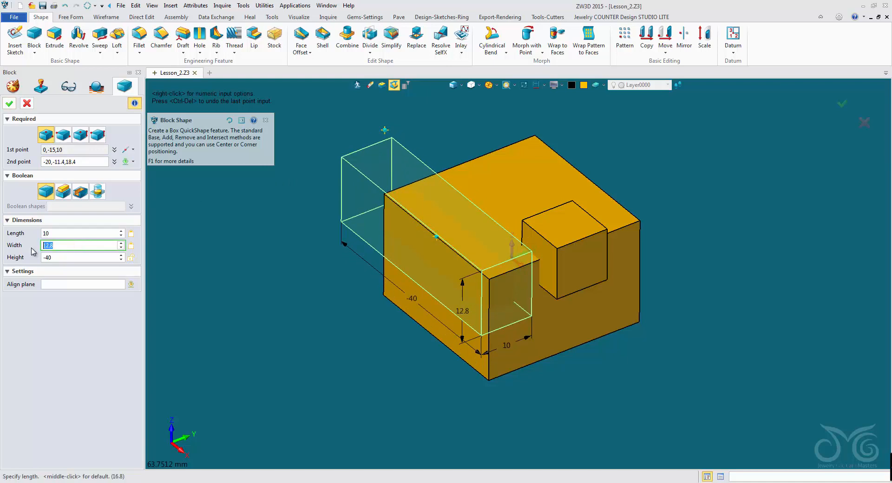
pyautogui.write('10')
pyautogui.click(74, 257)
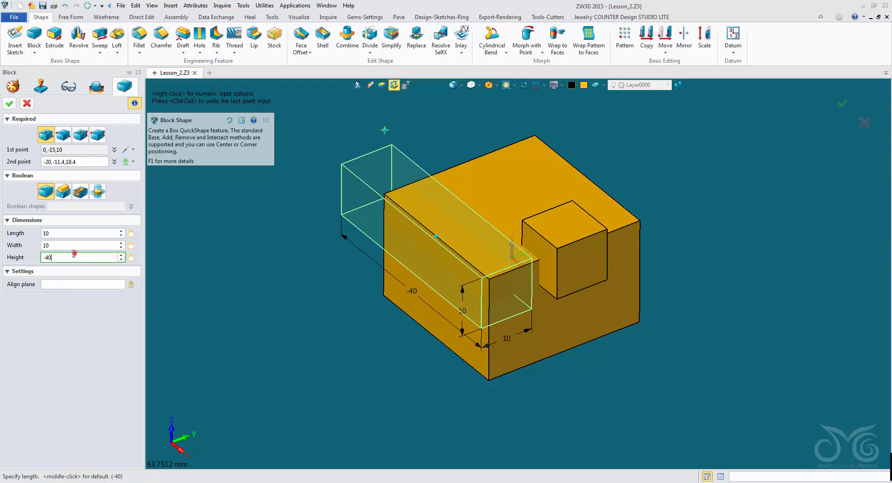
pyautogui.moveTo(74, 253); pyautogui.dragTo(36, 255)
pyautogui.write('10')
pyautogui.click(65, 247)
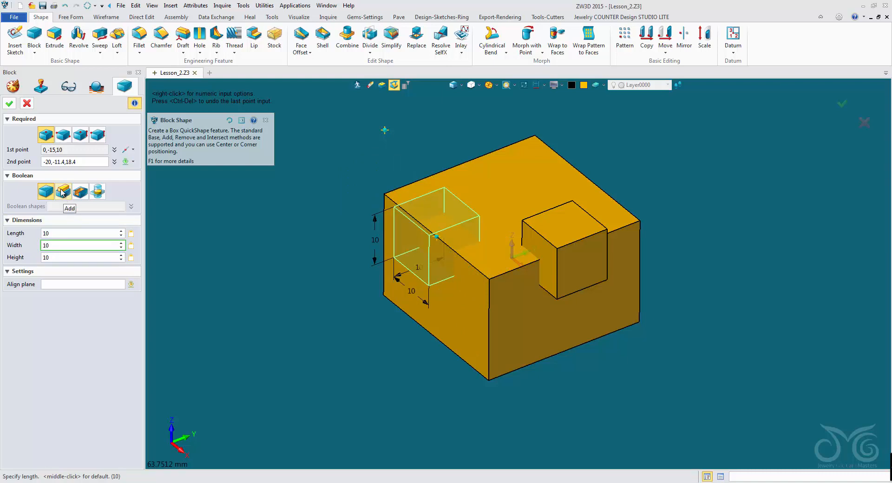
# Step: Create the third block joined to the large block with the Add Boolean option, and select the shapes to compare them
pyautogui.click(62, 192)
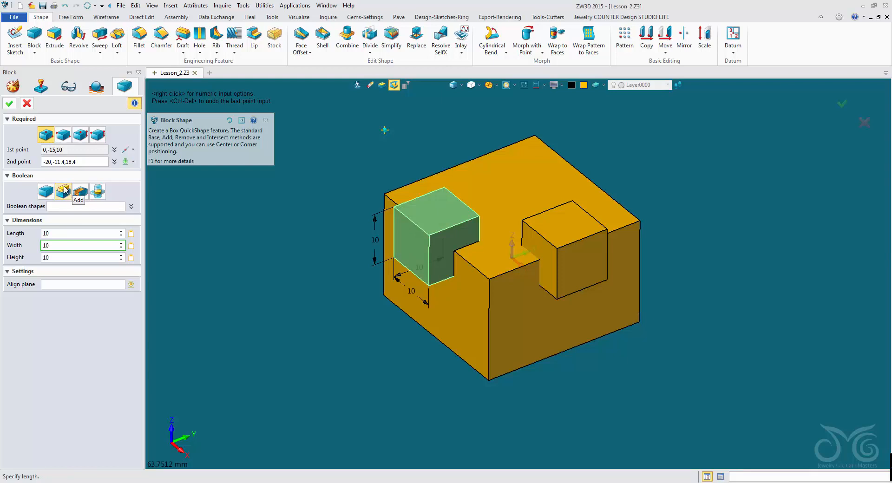
pyautogui.click(8, 103)
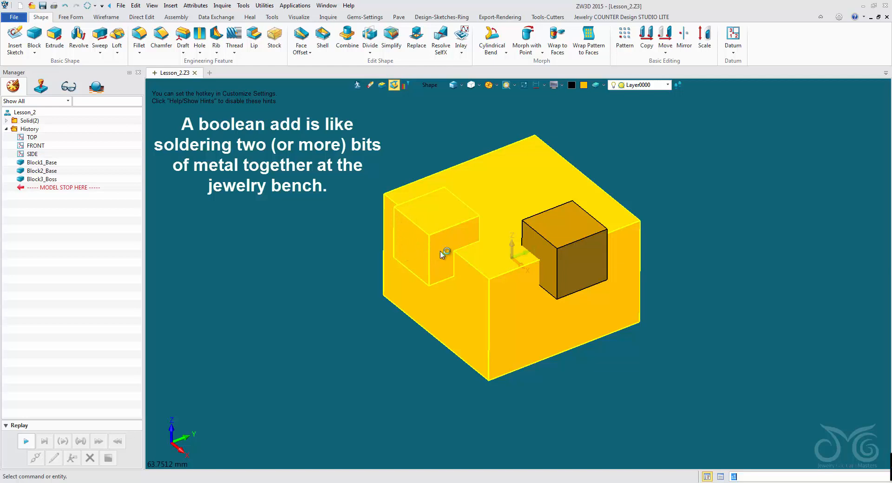
pyautogui.click(420, 224)
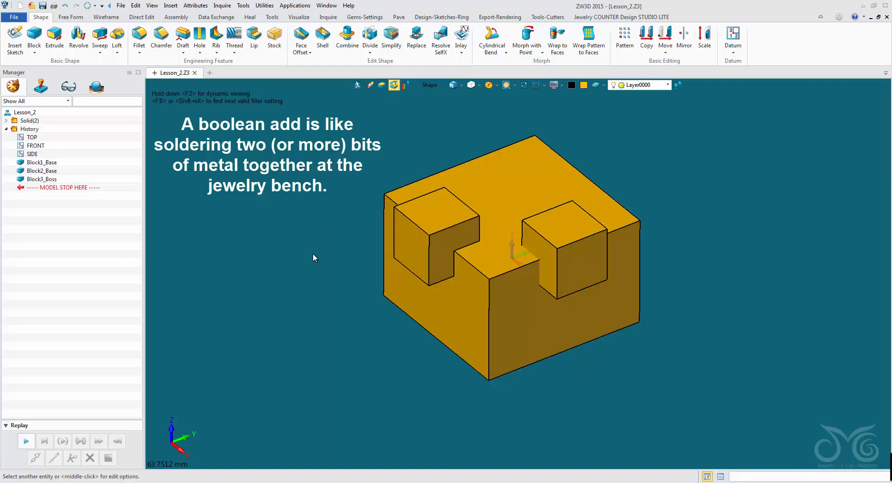
pyautogui.click(571, 289)
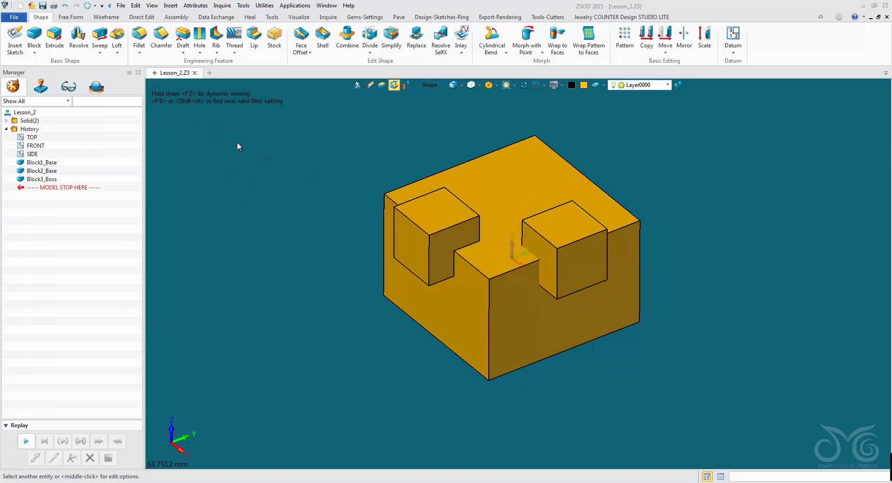
# Step: Start a fourth 10 mm block as a Base shape, centred on the midpoint of the large block's top edge on the -X side
pyautogui.click(35, 35)
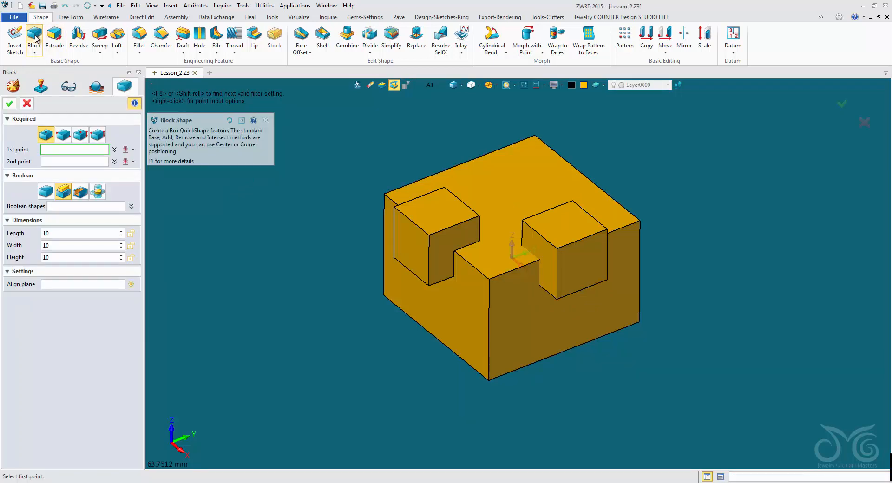
pyautogui.click(47, 192)
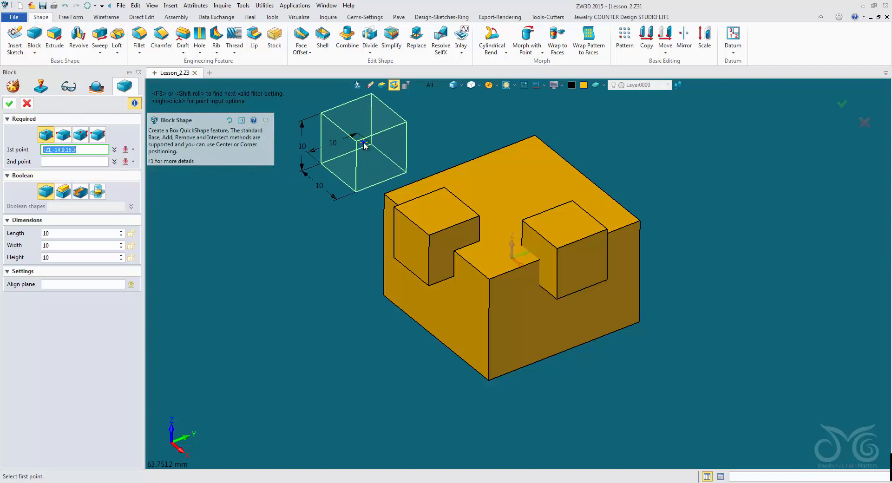
pyautogui.rightClick(365, 146)
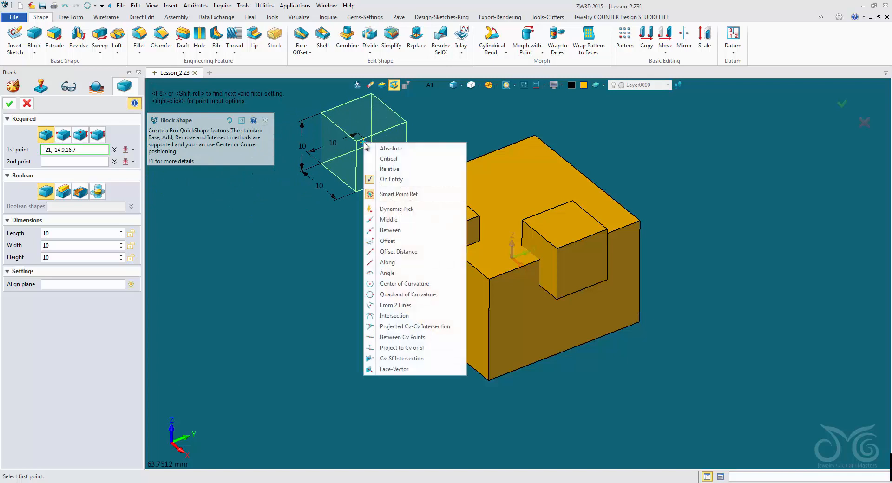
pyautogui.click(400, 220)
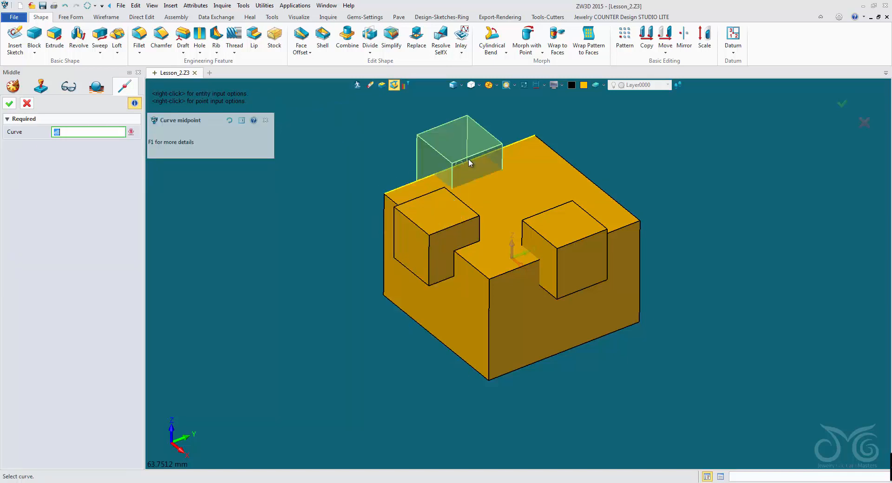
pyautogui.click(469, 158)
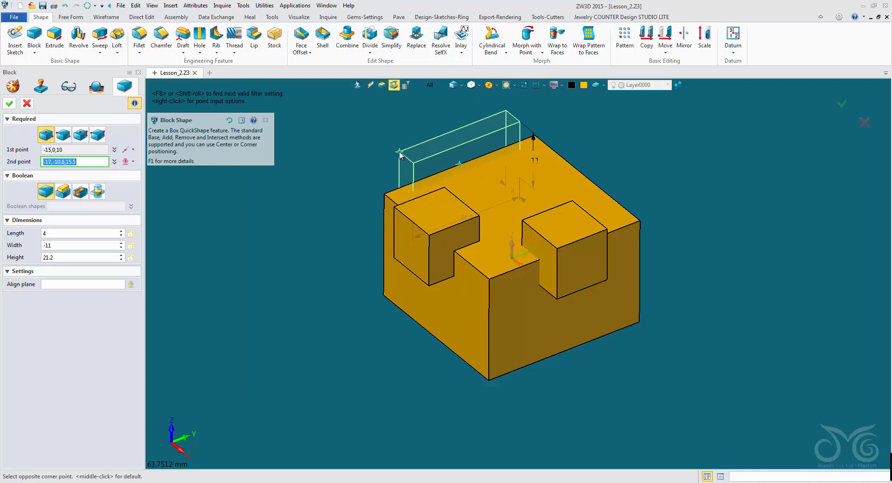
pyautogui.middleClick(458, 162)
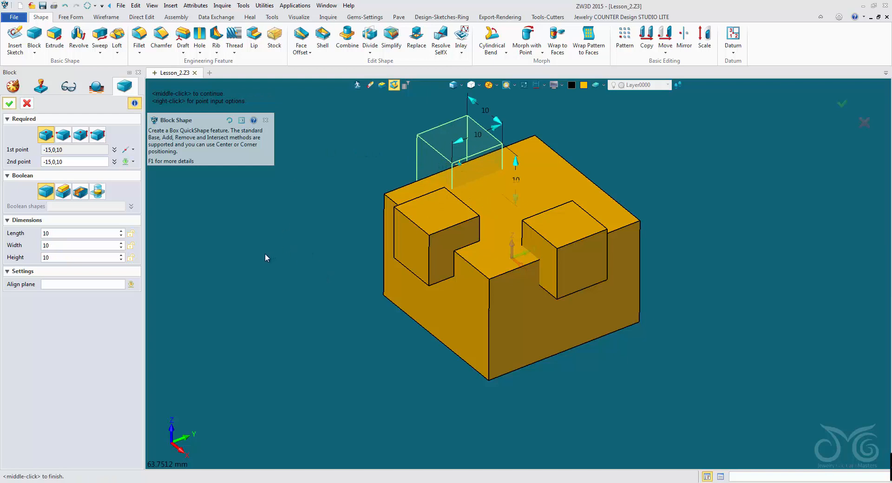
# Step: Create the fourth block with the Remove Boolean option so that it cuts a notch in the large block's top edge
pyautogui.click(81, 194)
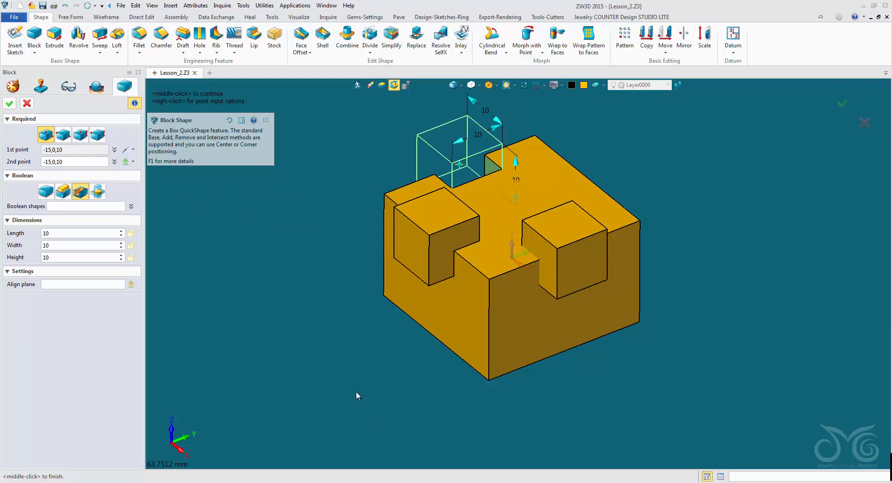
pyautogui.moveTo(356, 393); pyautogui.dragTo(322, 371, button='middle')
pyautogui.moveTo(376, 436); pyautogui.dragTo(566, 478, button='middle')
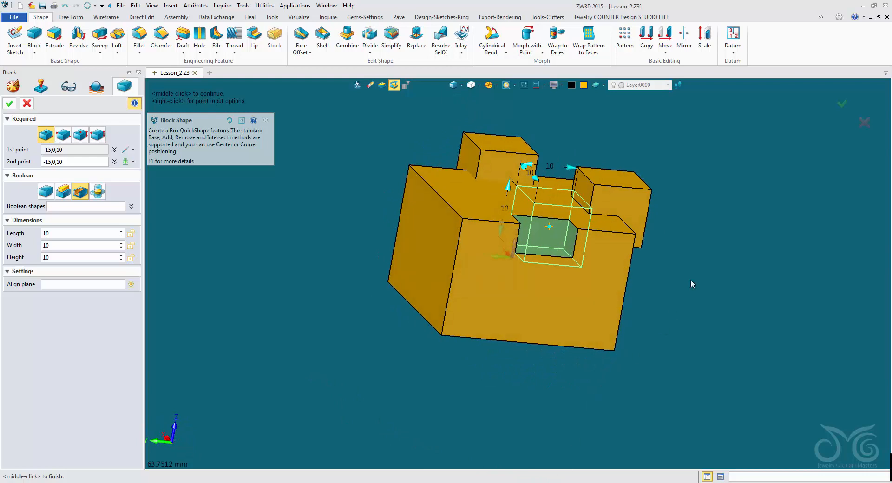
pyautogui.moveTo(746, 210); pyautogui.dragTo(697, 216, button='middle')
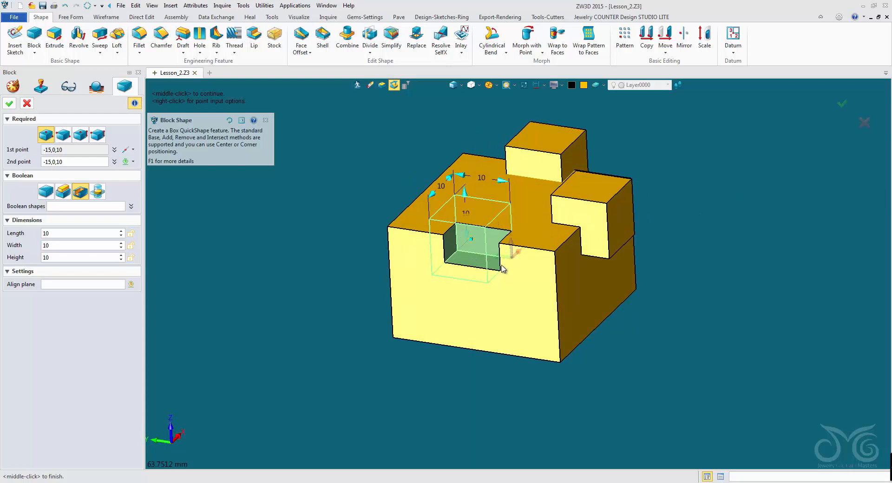
pyautogui.click(10, 103)
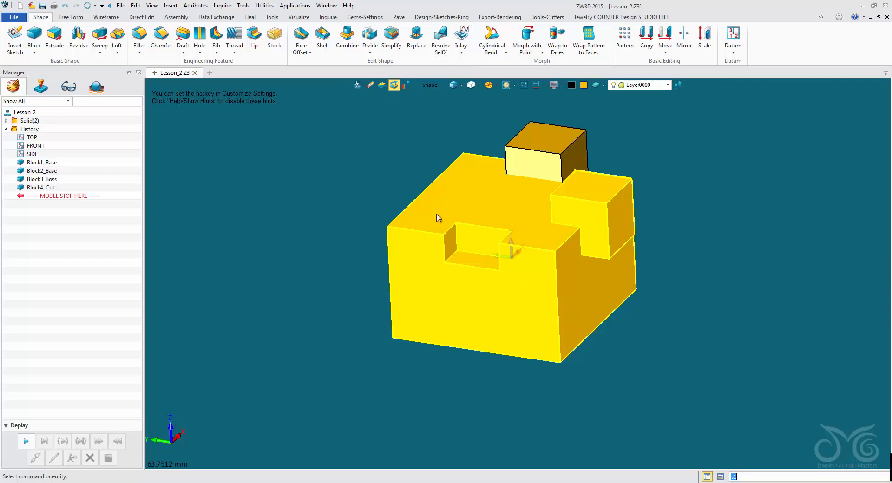
pyautogui.moveTo(315, 202)
pyautogui.mouseDown(button='middle')
pyautogui.moveTo(325, 241)
pyautogui.moveTo(309, 213)
pyautogui.mouseUp(button='middle')
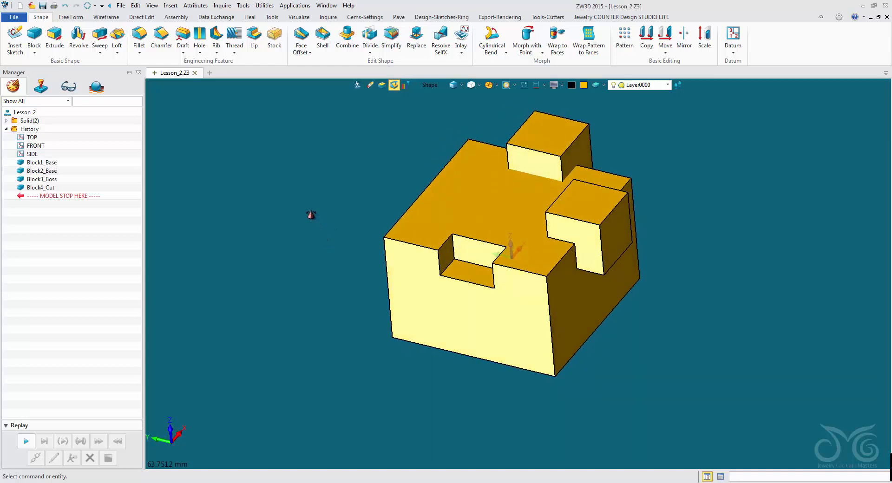
# Step: Try a fifth 10 mm block centred on the top edge midpoint at 0,15,10 with the Intersect Boolean option
pyautogui.middleClick(316, 170)
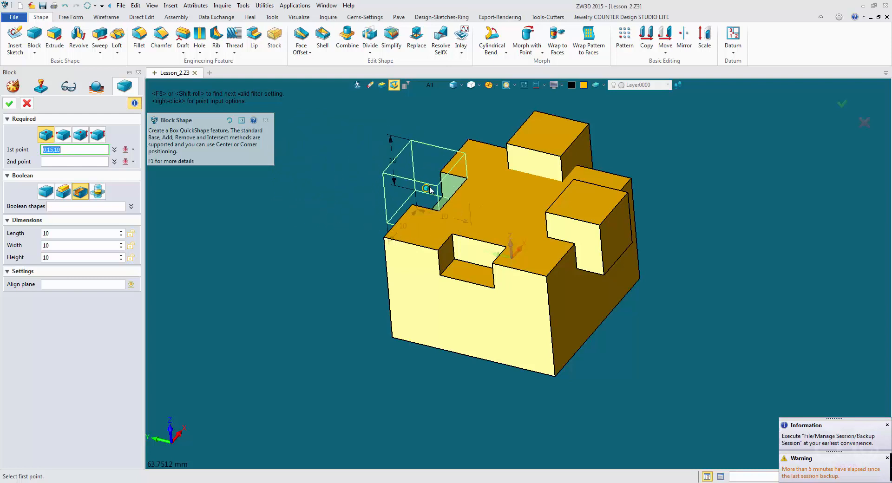
pyautogui.click(430, 190)
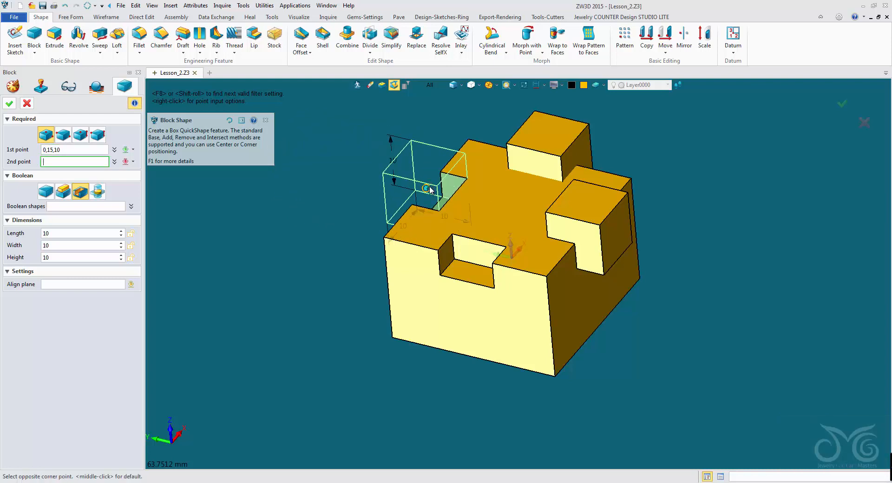
pyautogui.middleClick(430, 189)
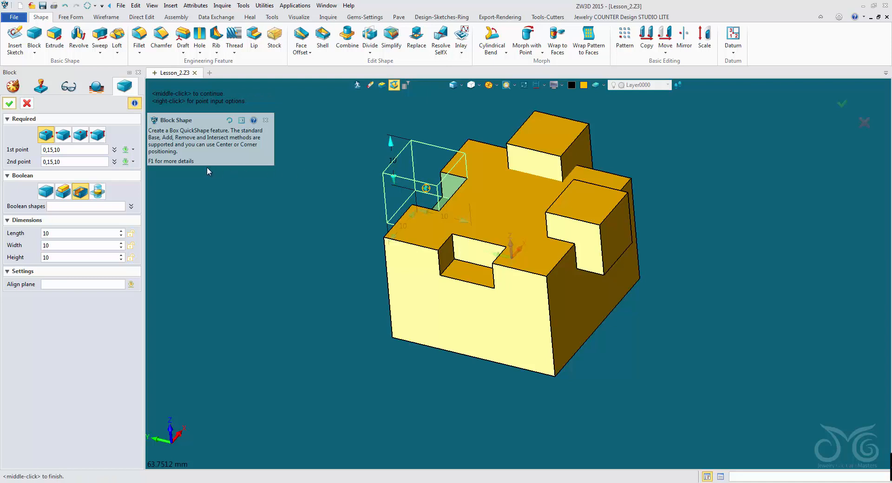
pyautogui.click(98, 192)
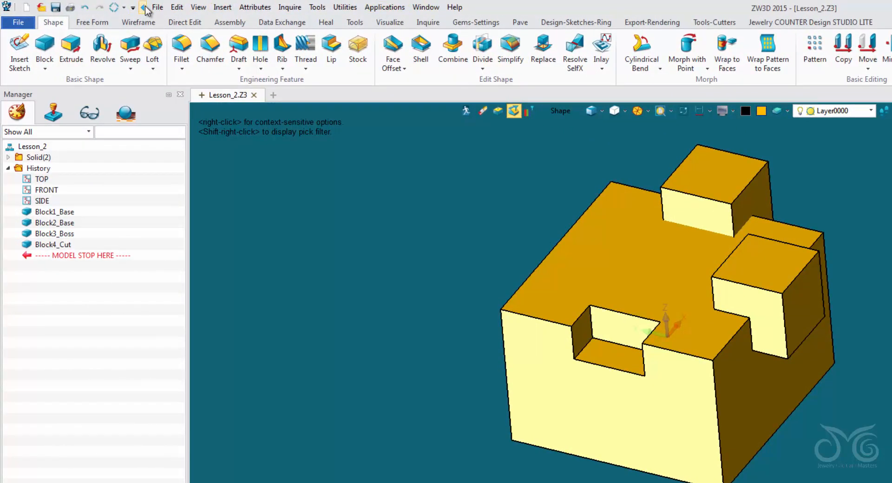
# Step: Hide and restore the menu bar, and switch the view layout to Quad
pyautogui.click(144, 8)
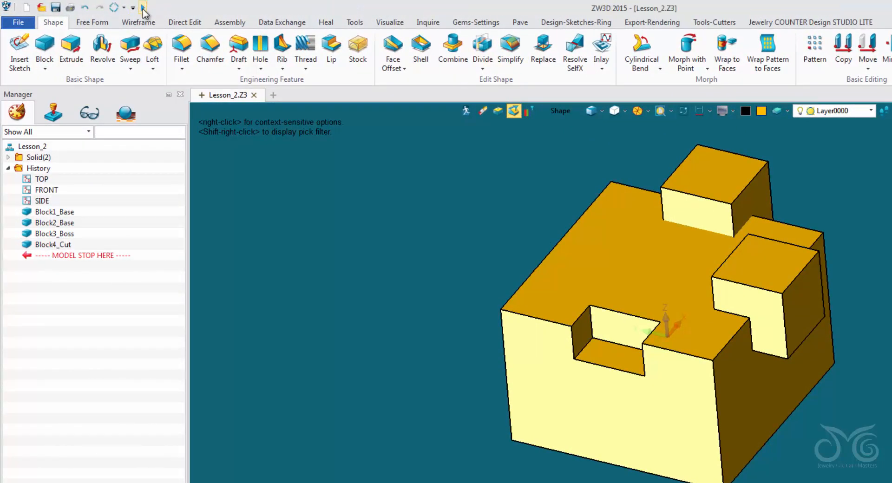
pyautogui.click(143, 8)
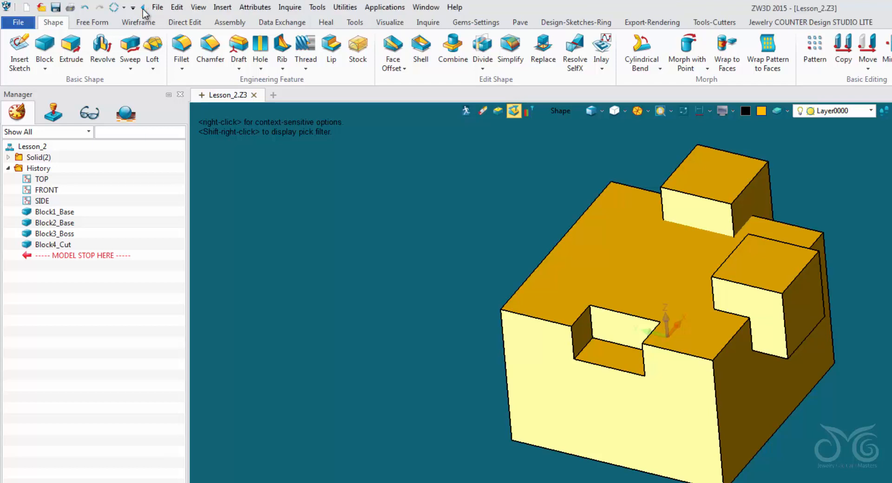
pyautogui.click(198, 7)
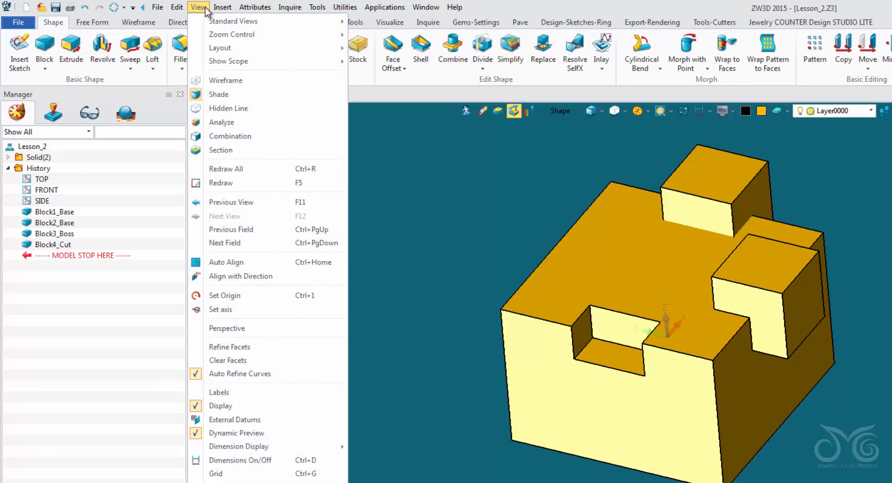
pyautogui.moveTo(204, 21)
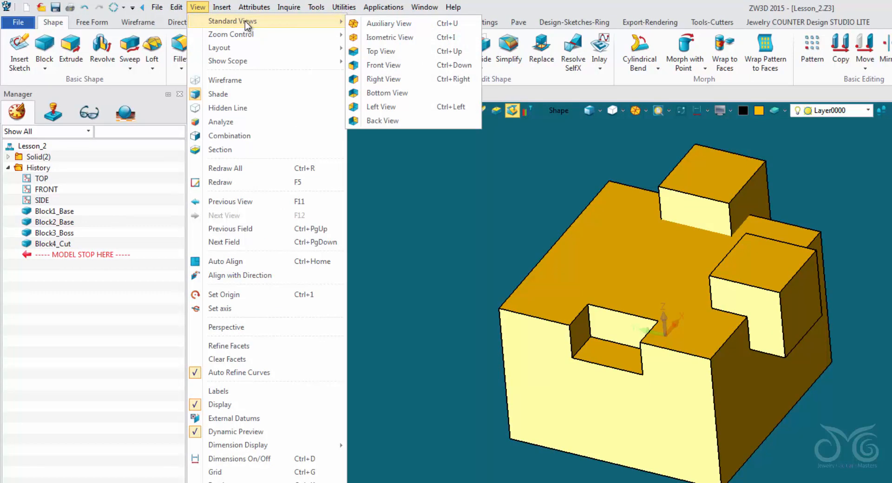
pyautogui.moveTo(243, 34)
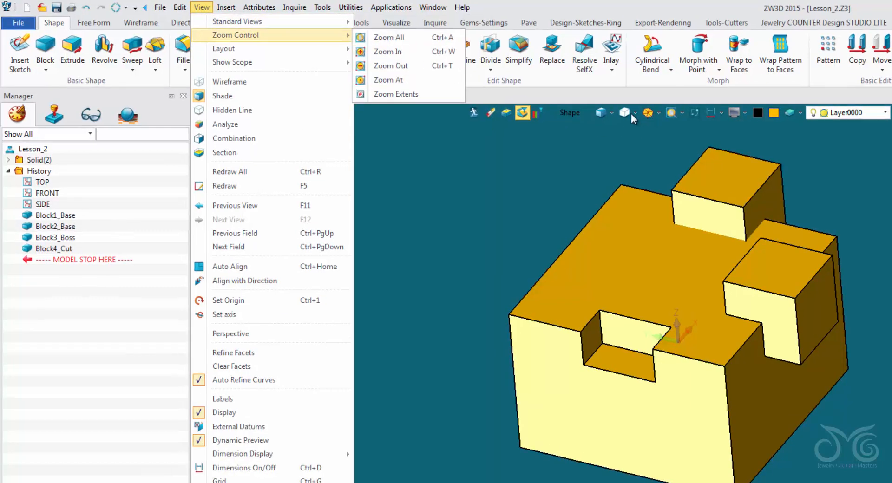
pyautogui.moveTo(289, 50)
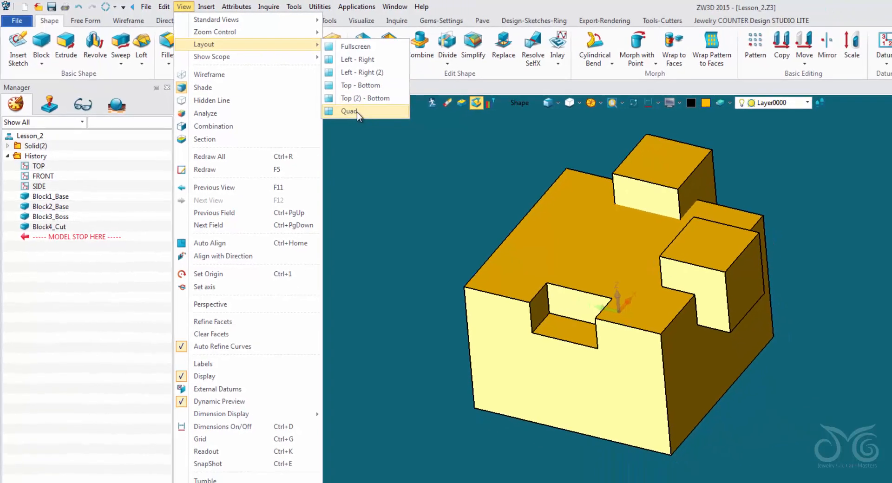
pyautogui.click(356, 112)
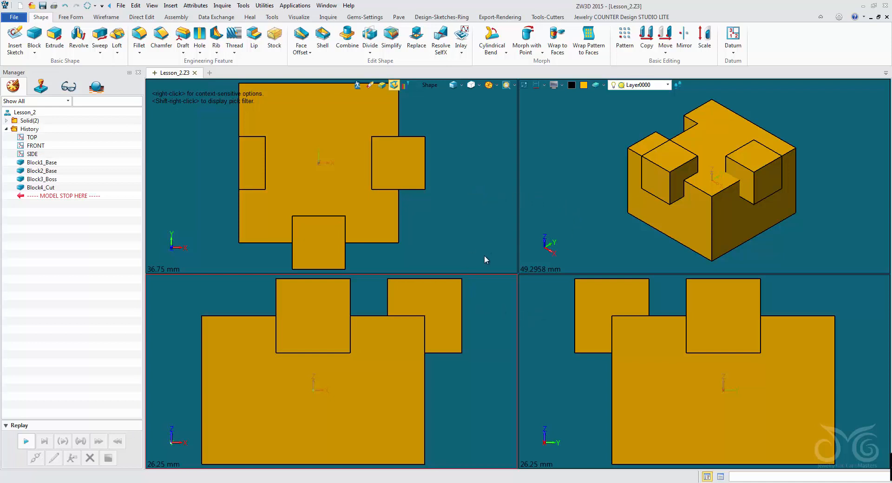
# Step: Set the isometric viewport to the Auxiliary View and resize the four viewports by moving their dividers
pyautogui.click(565, 186)
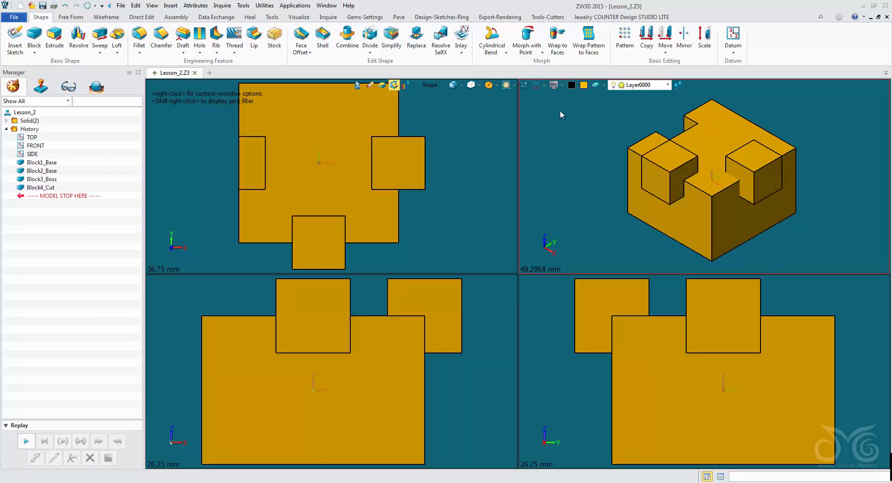
pyautogui.click(489, 86)
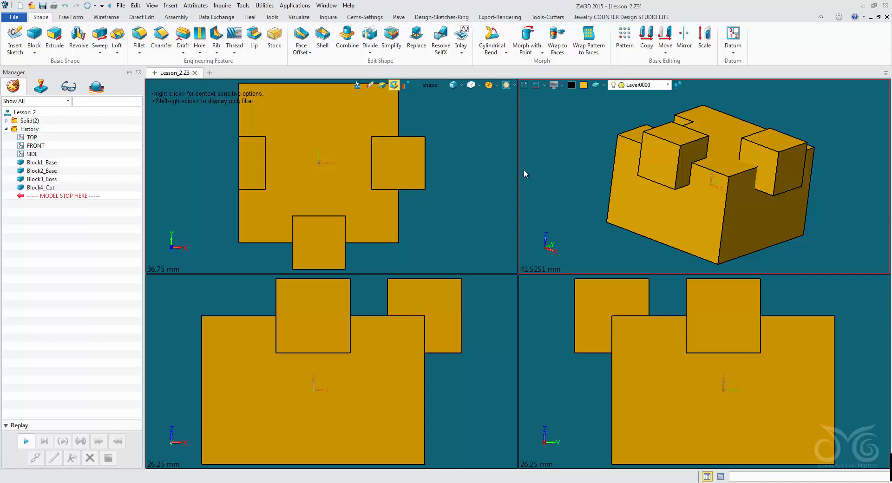
pyautogui.moveTo(518, 172); pyautogui.dragTo(467, 172)
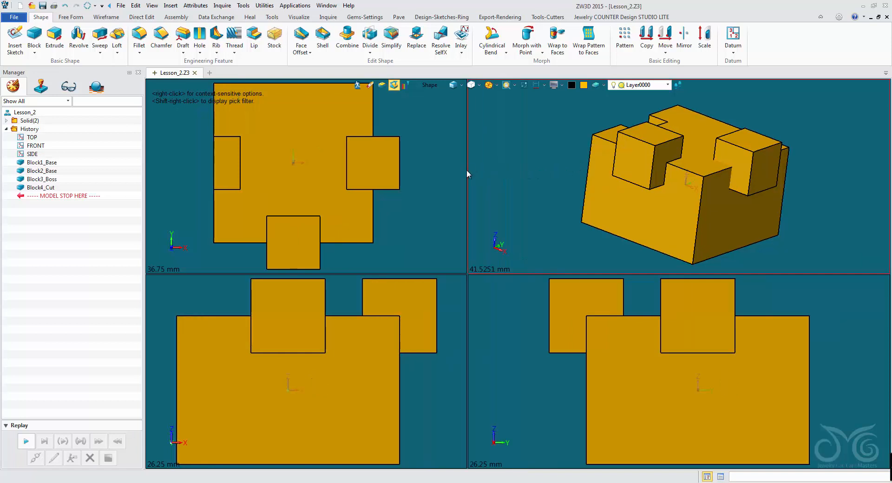
pyautogui.moveTo(448, 273); pyautogui.dragTo(448, 231)
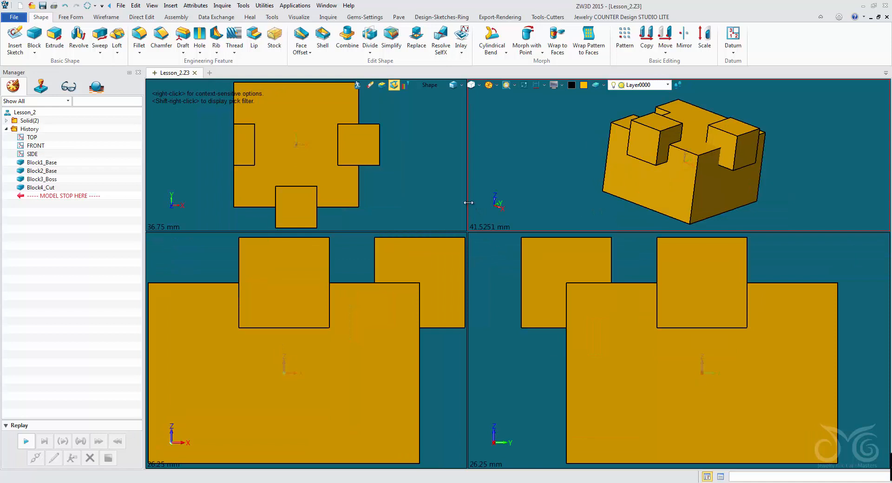
pyautogui.moveTo(467, 203); pyautogui.dragTo(618, 200)
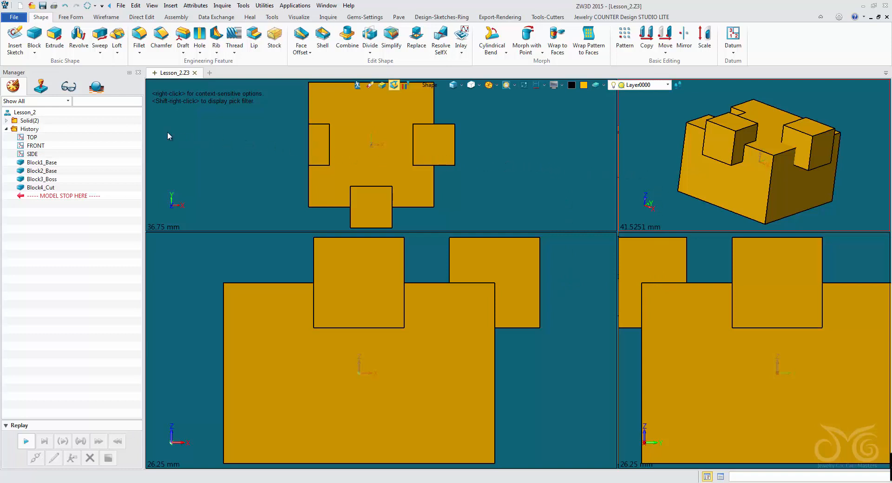
# Step: Return to the Fullscreen layout and show the model in the Auxiliary View
pyautogui.click(152, 6)
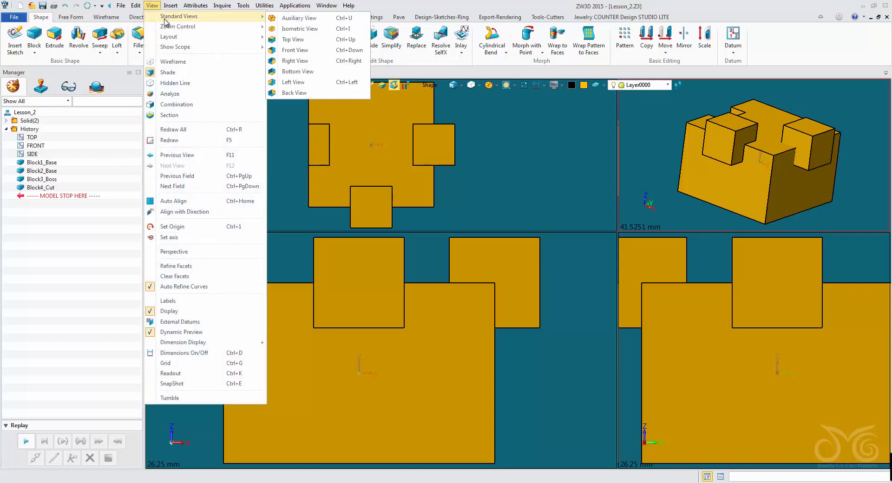
pyautogui.moveTo(168, 37)
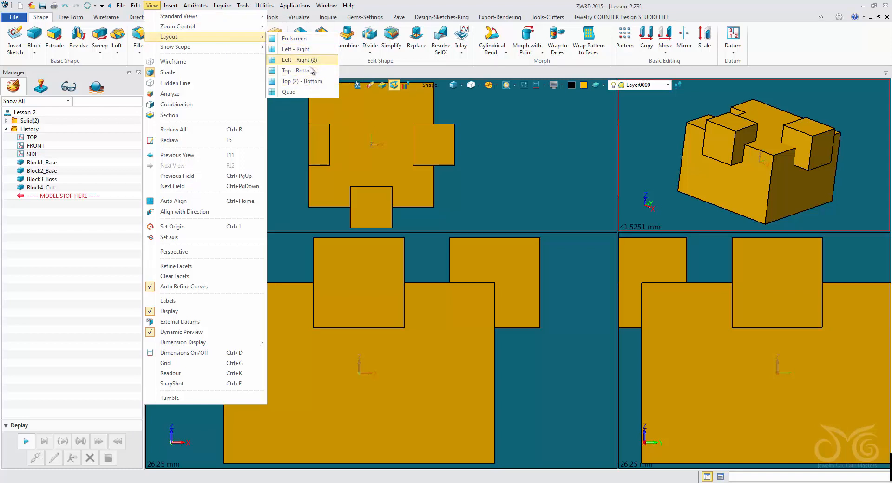
pyautogui.click(311, 42)
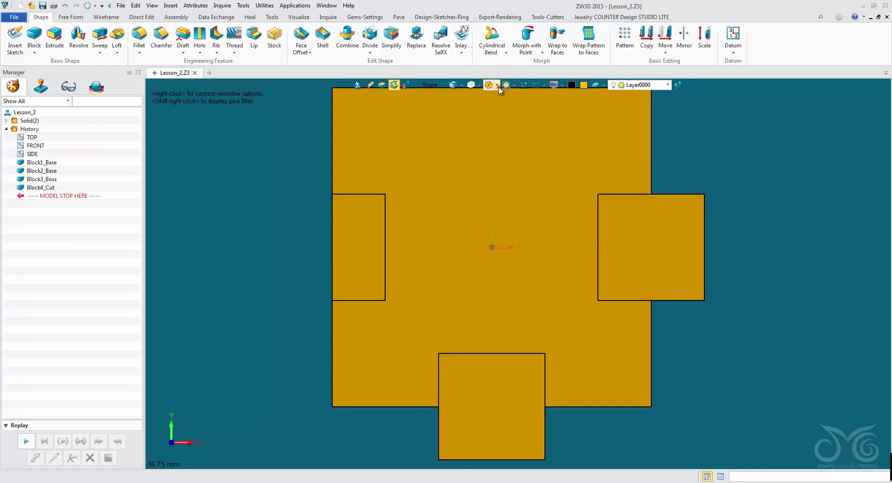
pyautogui.click(497, 85)
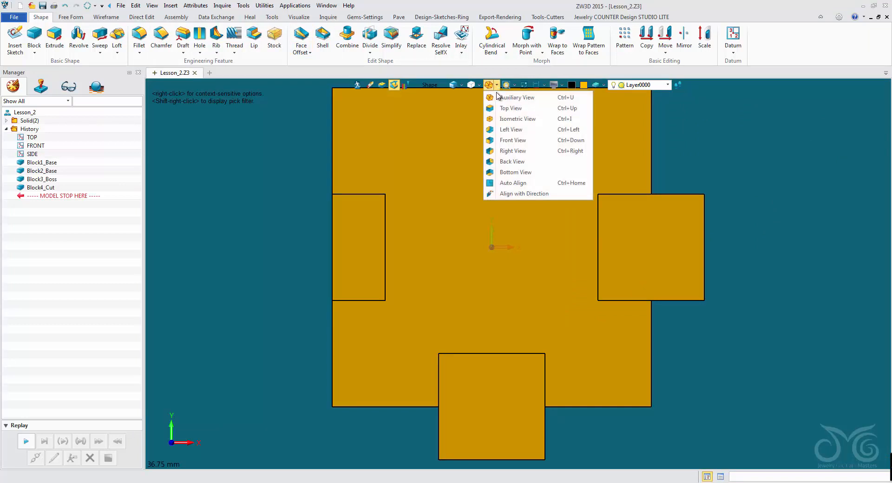
pyautogui.click(496, 96)
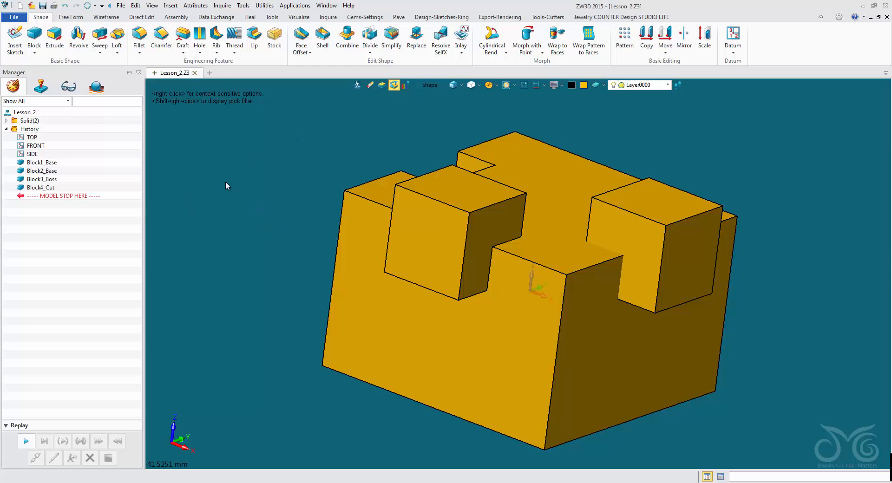
pyautogui.scroll(-3, 226, 186)
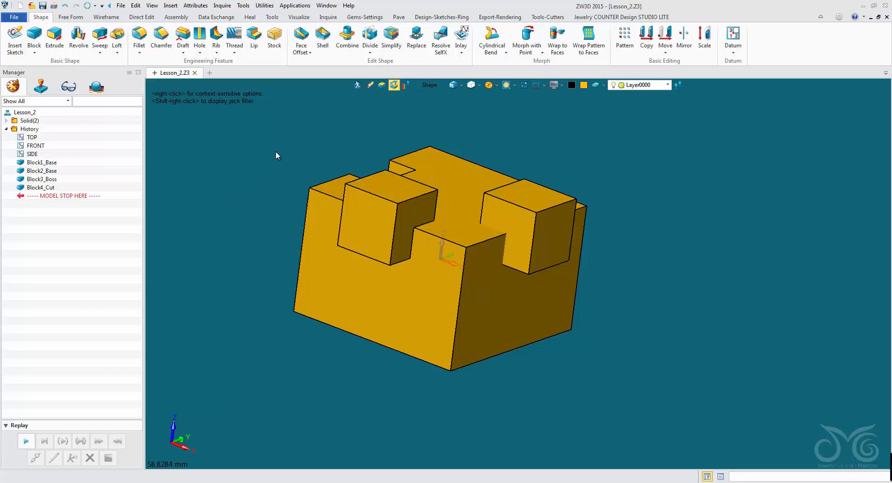
pyautogui.moveTo(277, 152); pyautogui.dragTo(251, 187, button='middle')
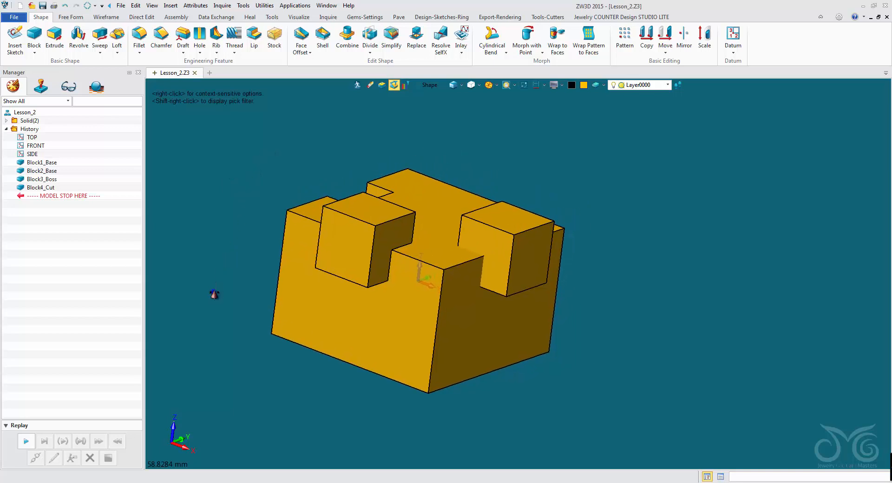
pyautogui.moveTo(214, 293); pyautogui.dragTo(260, 255, button='middle')
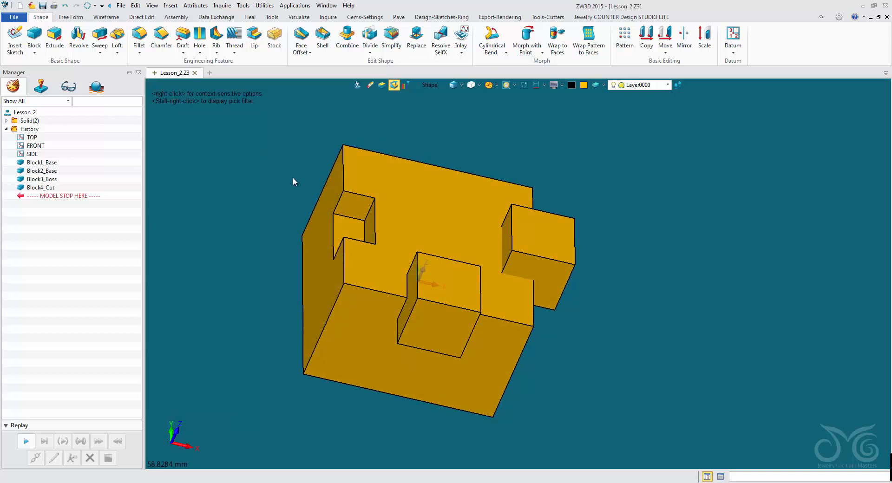
pyautogui.moveTo(292, 182); pyautogui.dragTo(262, 154, button='middle')
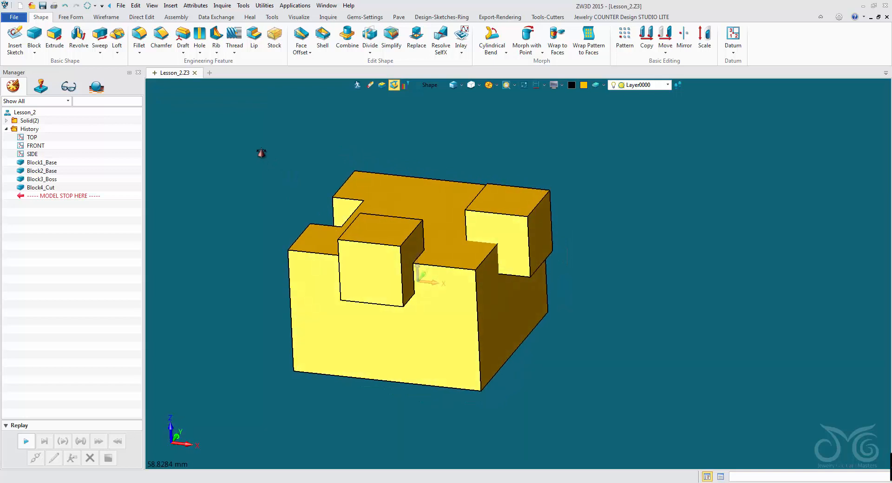
pyautogui.moveTo(261, 153)
pyautogui.mouseDown(button='right')
pyautogui.moveTo(266, 167)
pyautogui.moveTo(261, 154)
pyautogui.mouseUp(button='right')
pyautogui.moveTo(280, 176); pyautogui.dragTo(219, 165, button='middle')
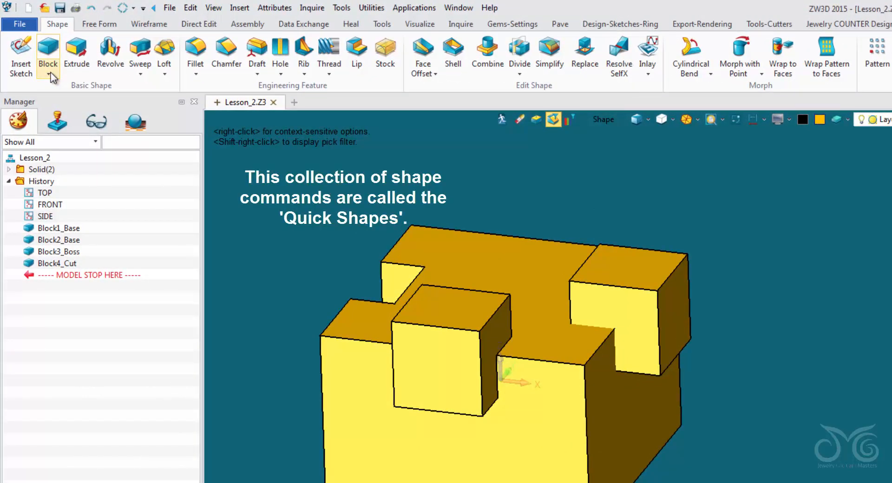
# Step: Start a Cylinder quick shape, dismiss its command description and set the face colour to green
pyautogui.click(49, 74)
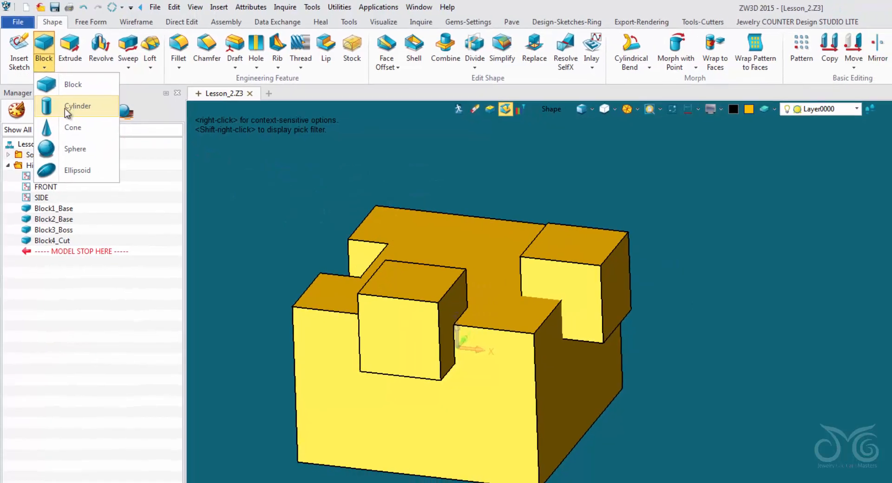
pyautogui.click(70, 107)
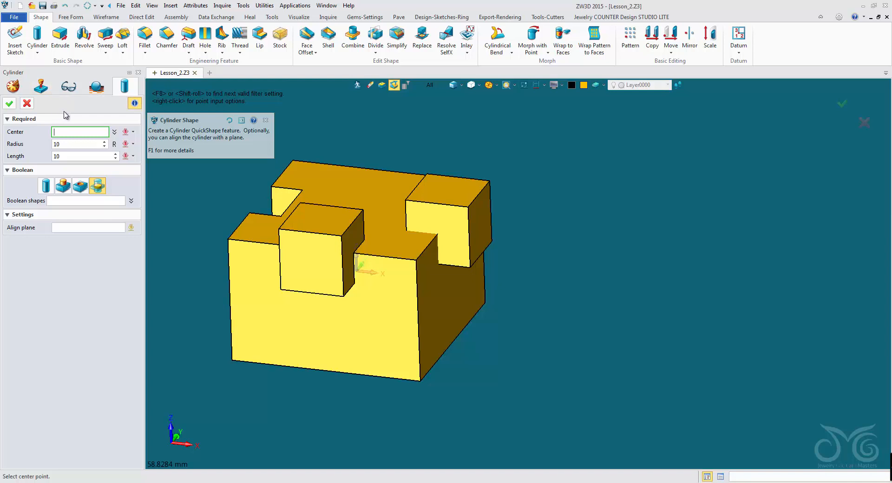
pyautogui.click(266, 120)
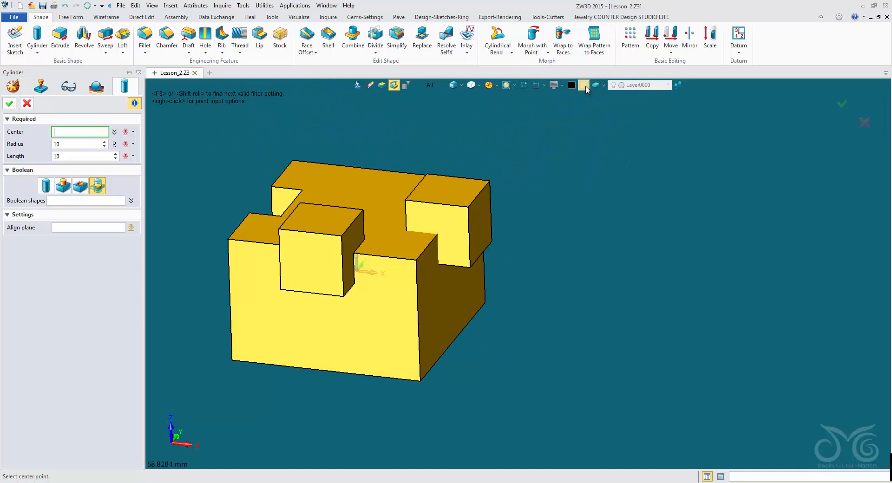
pyautogui.click(584, 86)
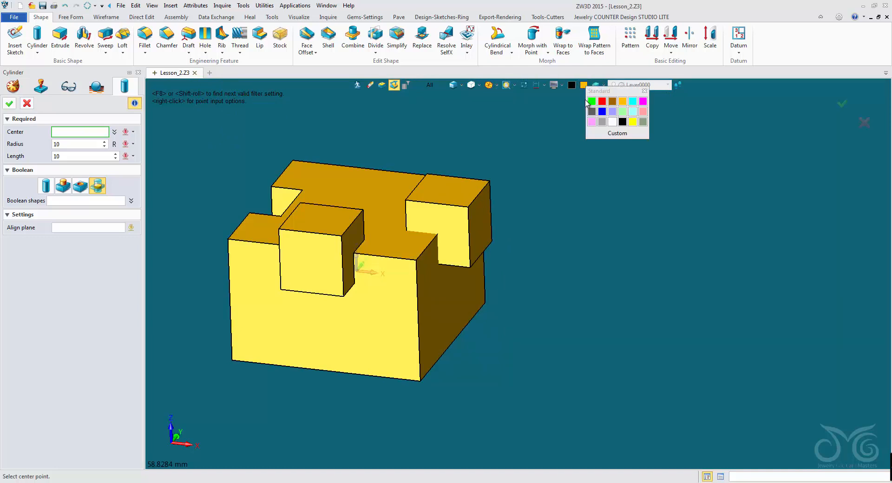
pyautogui.click(591, 101)
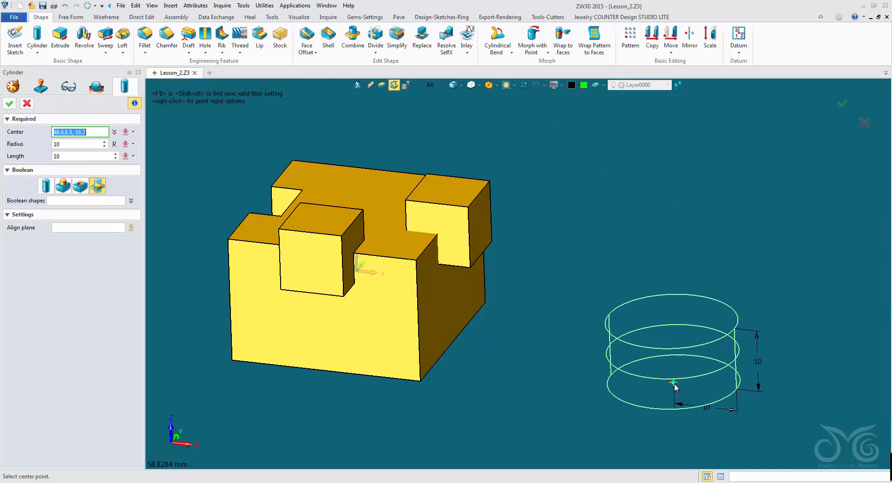
# Step: Choose the Base Boolean option and place the cylinder's centre in the top view at about -13.2,34.6,0, clear of the blocks
pyautogui.moveTo(676, 387); pyautogui.dragTo(591, 276, button='middle')
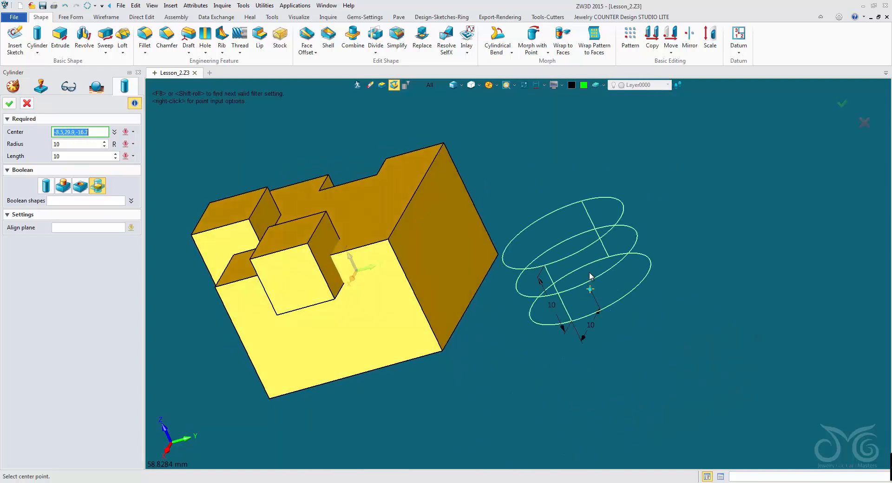
pyautogui.moveTo(569, 192)
pyautogui.mouseDown(button='right')
pyautogui.moveTo(598, 206)
pyautogui.moveTo(566, 184)
pyautogui.mouseUp(button='right')
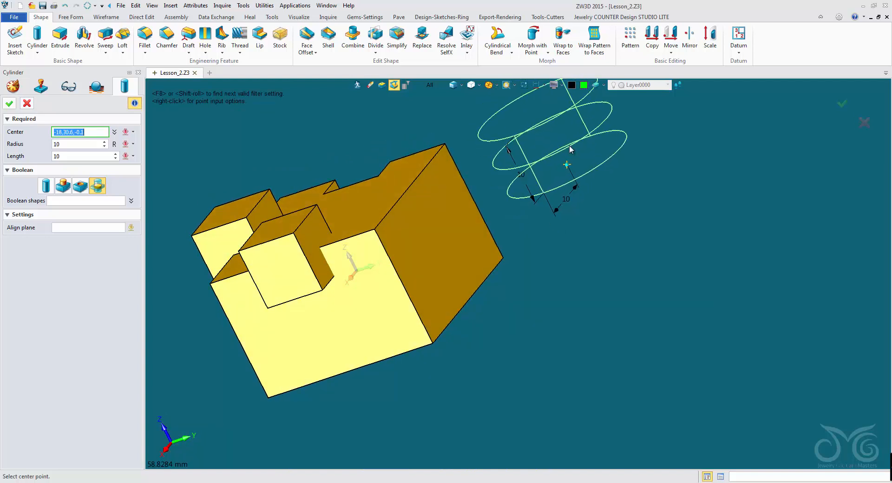
pyautogui.click(497, 86)
pyautogui.click(510, 108)
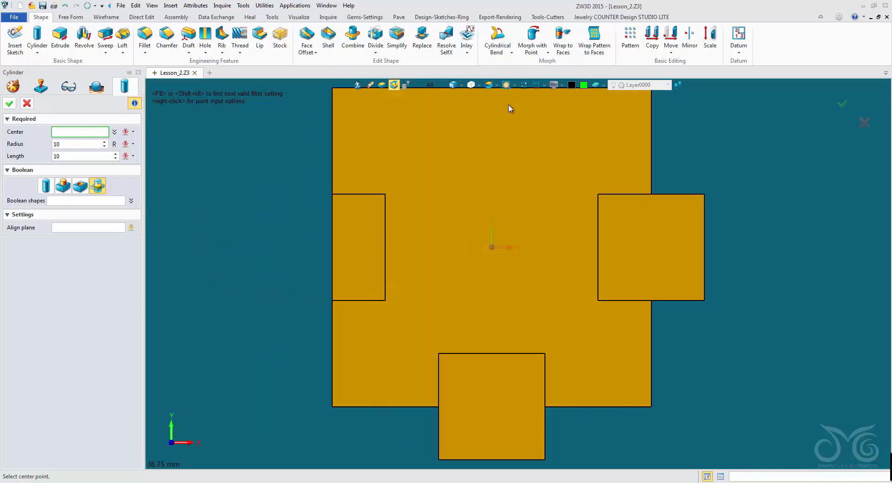
pyautogui.scroll(-5, 510, 108)
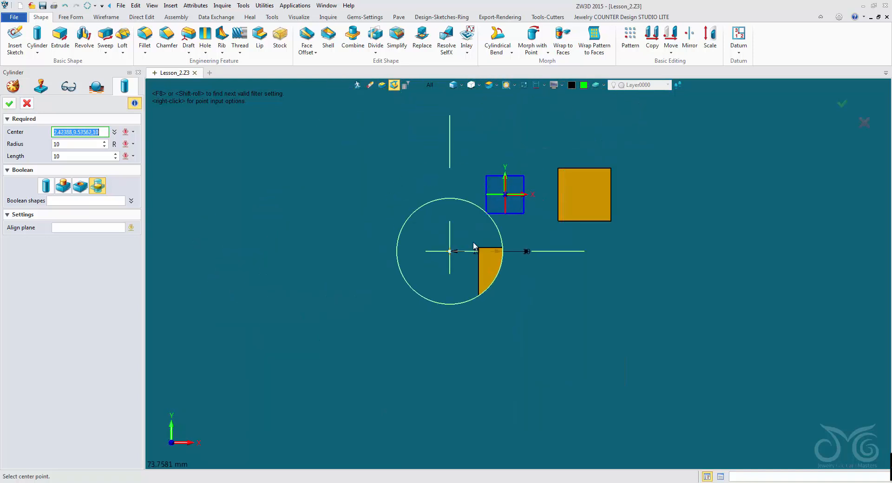
pyautogui.scroll(5, 507, 235)
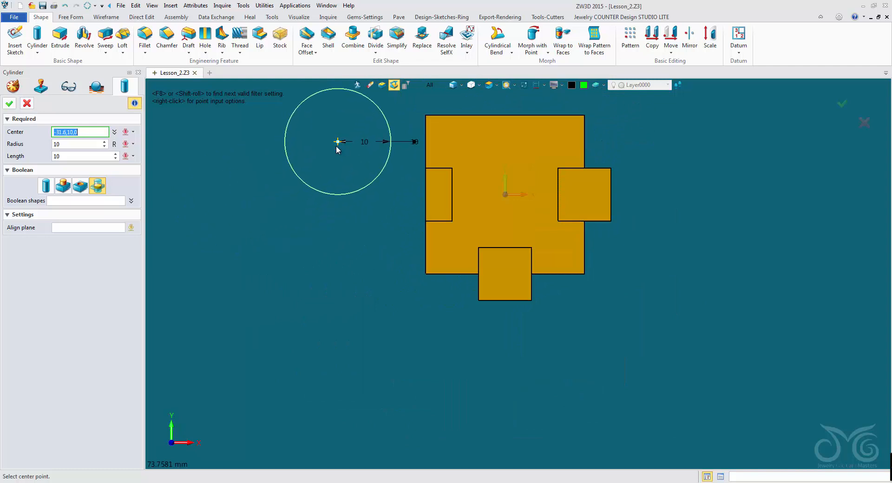
pyautogui.moveTo(337, 148); pyautogui.dragTo(289, 226, button='middle')
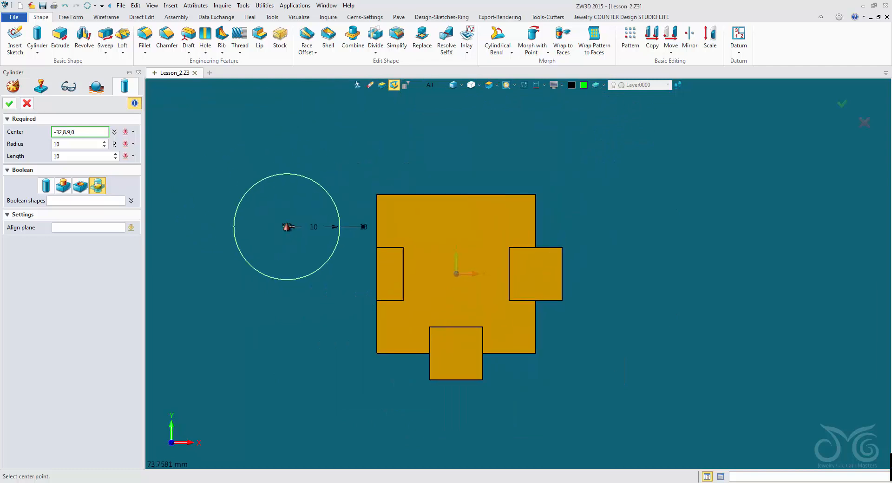
pyautogui.click(46, 185)
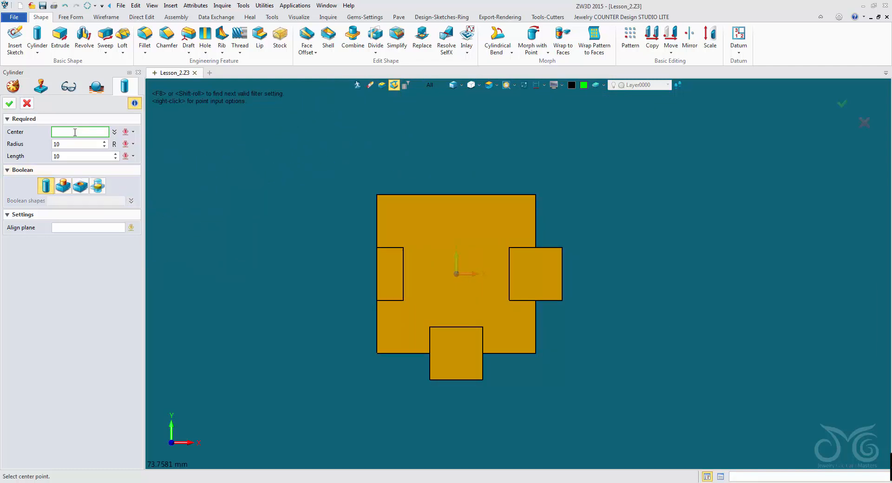
pyautogui.moveTo(341, 143); pyautogui.dragTo(319, 191, button='middle')
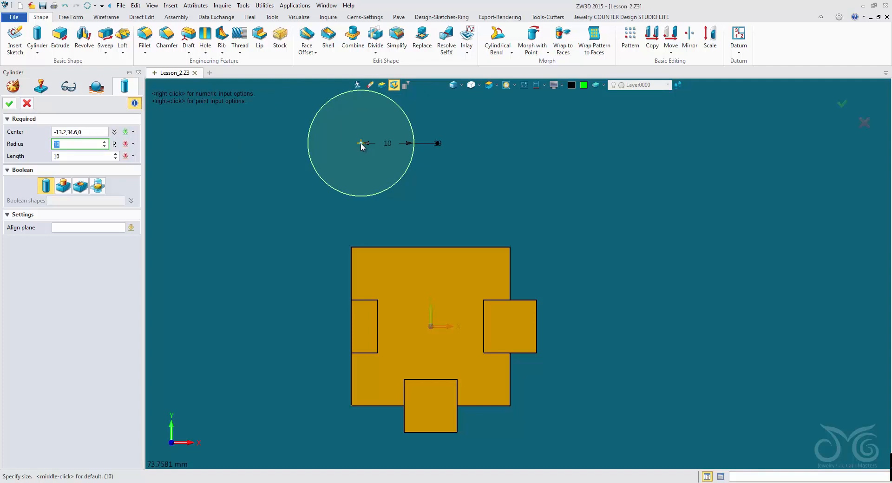
# Step: Size the cylinder freehand to a radius of about 5.5 mm and an upward length of about 15.9 mm
pyautogui.write('1')
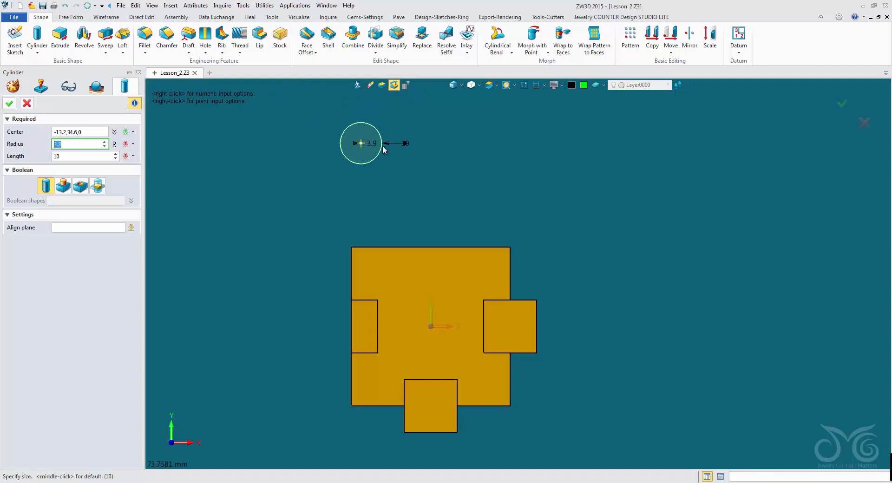
pyautogui.click(390, 146)
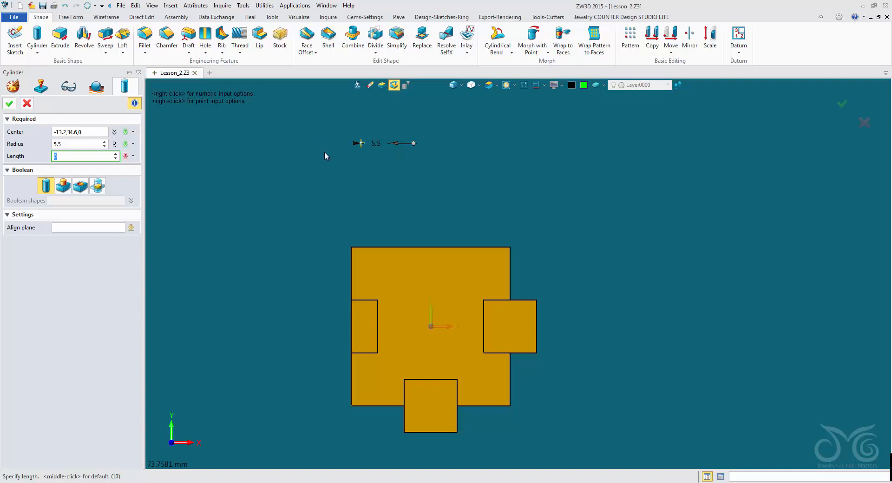
pyautogui.moveTo(394, 212); pyautogui.dragTo(392, 166, button='right')
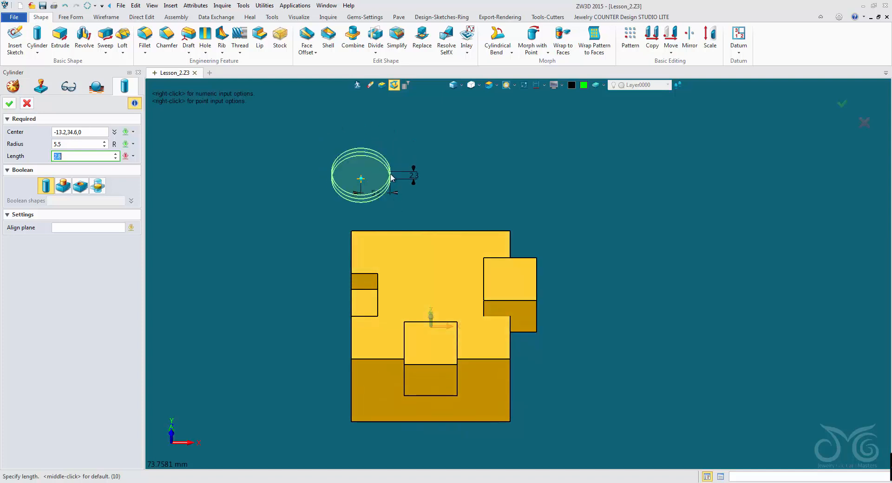
pyautogui.moveTo(328, 229); pyautogui.dragTo(286, 291, button='right')
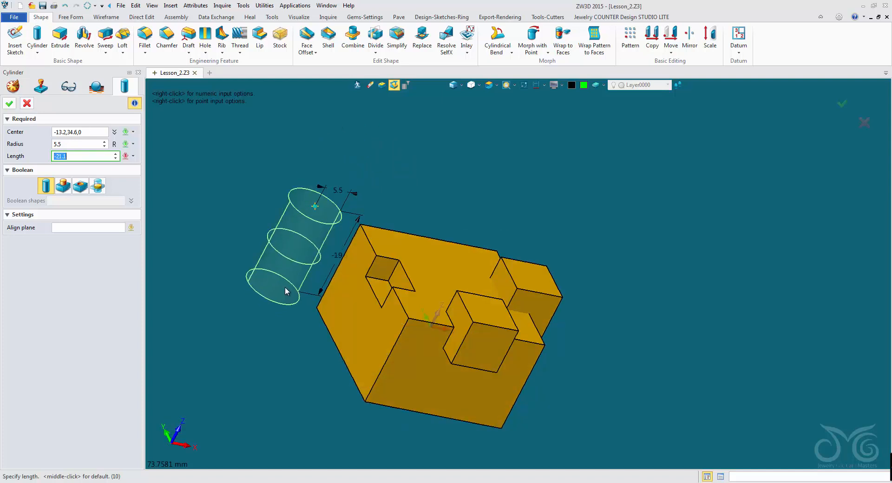
pyautogui.moveTo(347, 167); pyautogui.dragTo(346, 149, button='right')
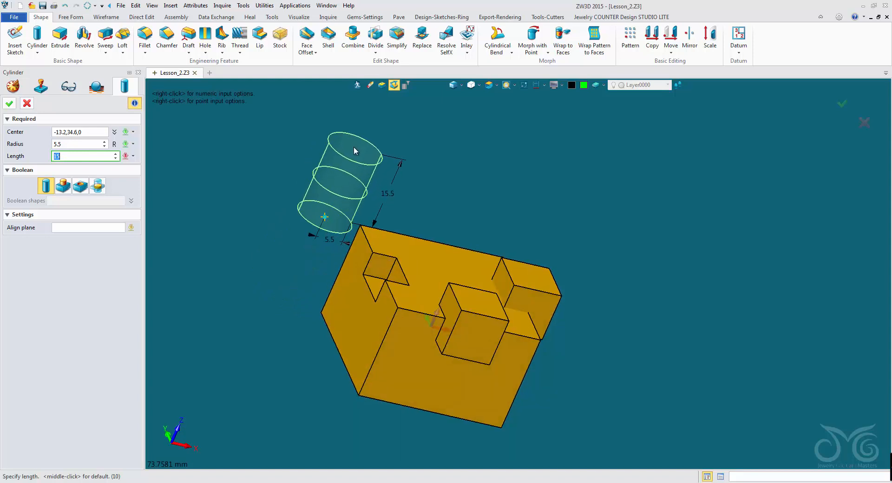
pyautogui.click(353, 146)
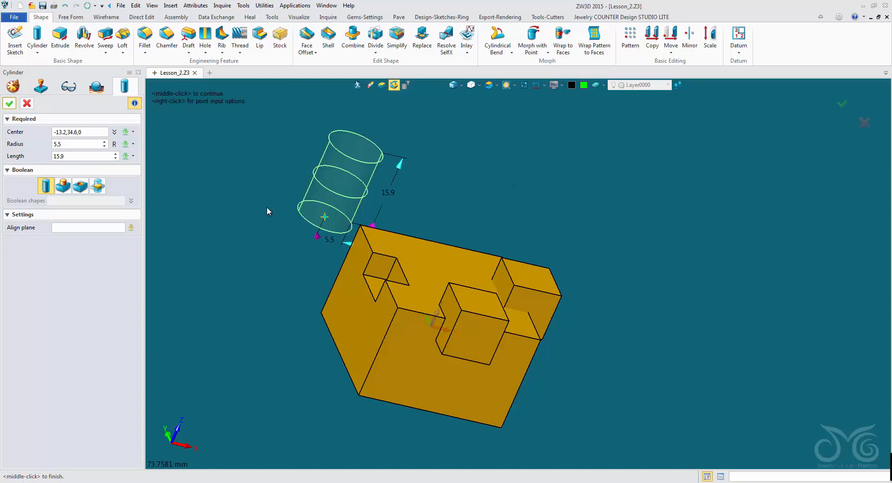
# Step: Reduce the cylinder's radius to 4.5 mm
pyautogui.moveTo(662, 426); pyautogui.dragTo(553, 372, button='middle')
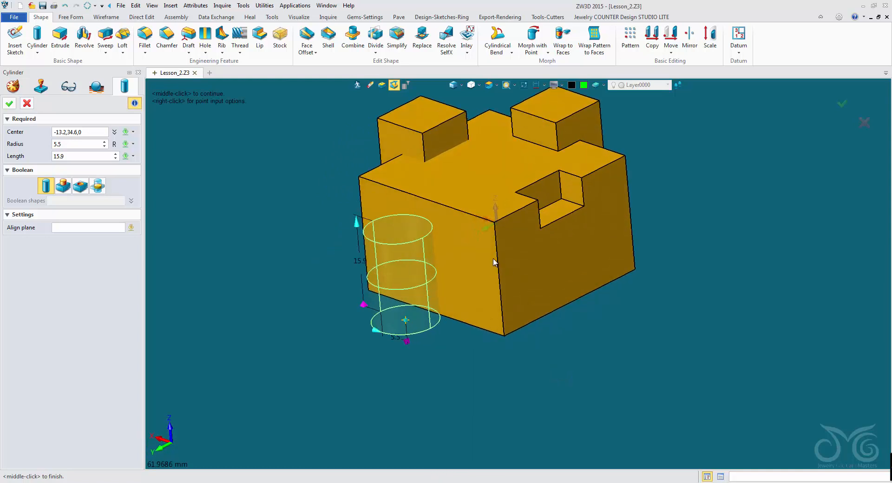
pyautogui.scroll(6, 478, 201)
pyautogui.moveTo(472, 223); pyautogui.dragTo(482, 225, button='right')
pyautogui.moveTo(283, 221); pyautogui.dragTo(325, 220, button='right')
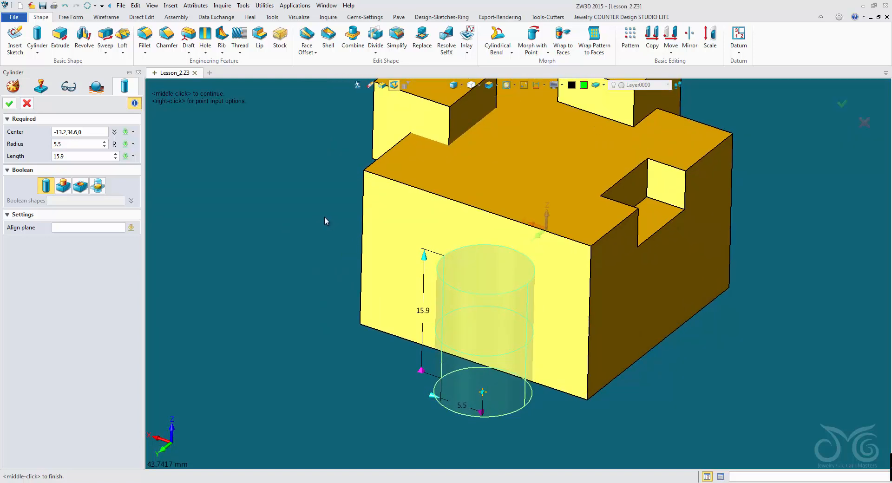
pyautogui.click(78, 145)
pyautogui.scroll(-1, 94, 144)
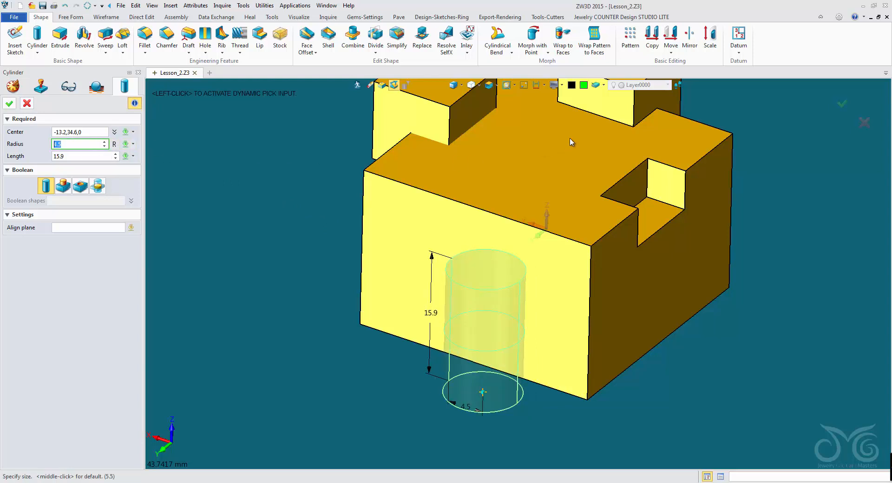
# Step: Set the linear step size for value adjustments to 0.1
pyautogui.click(678, 86)
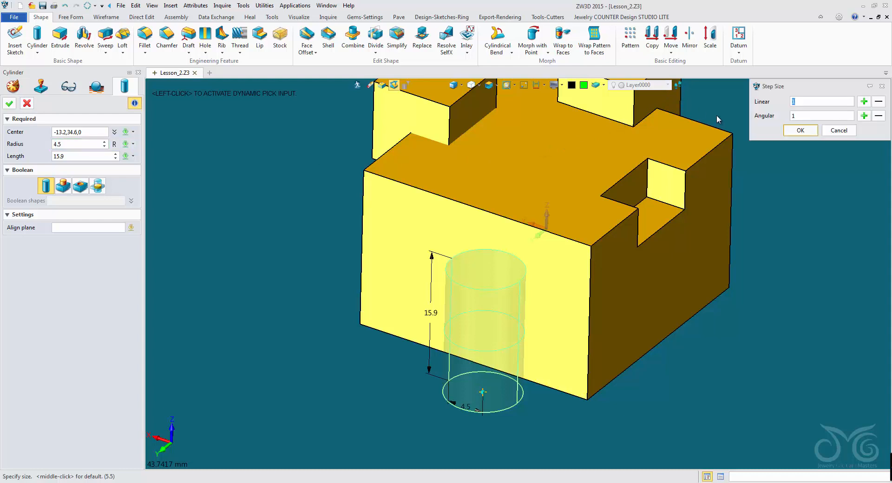
pyautogui.write('0.1')
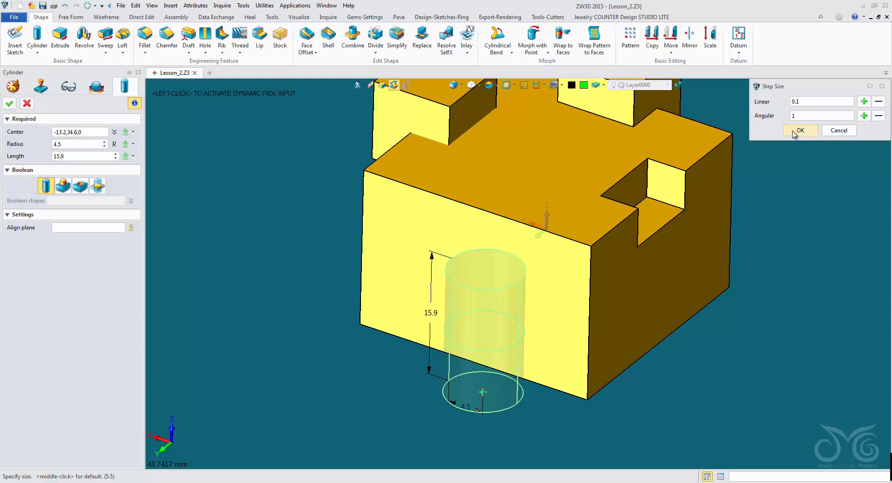
pyautogui.click(798, 131)
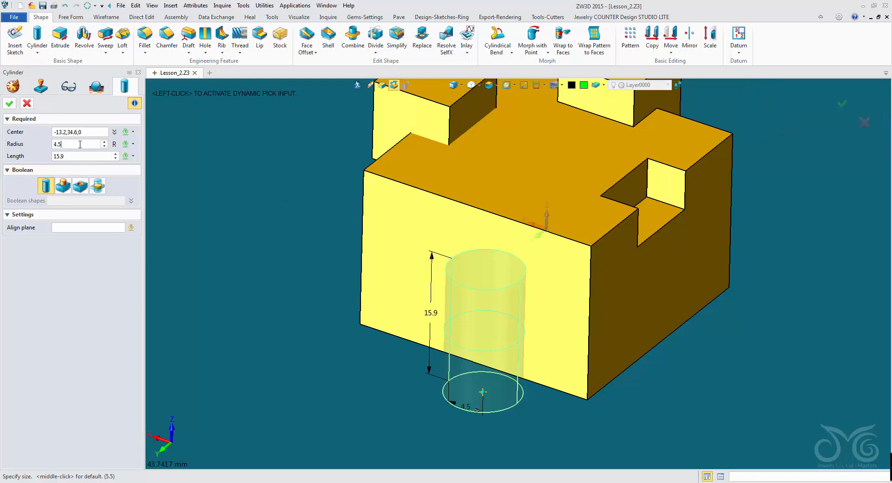
# Step: Adjust the cylinder's radius to 5 mm and its length to 15 mm, and create it as a separate base shape
pyautogui.scroll(4, 79, 144)
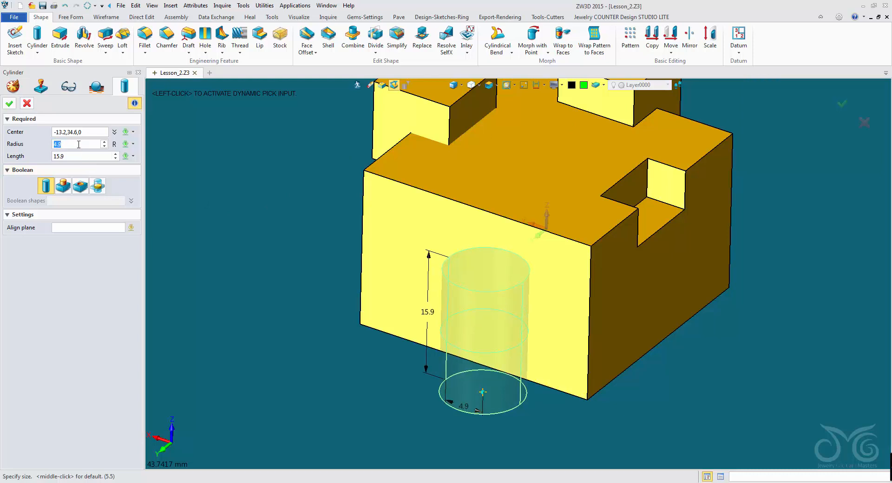
pyautogui.scroll(1, 79, 144)
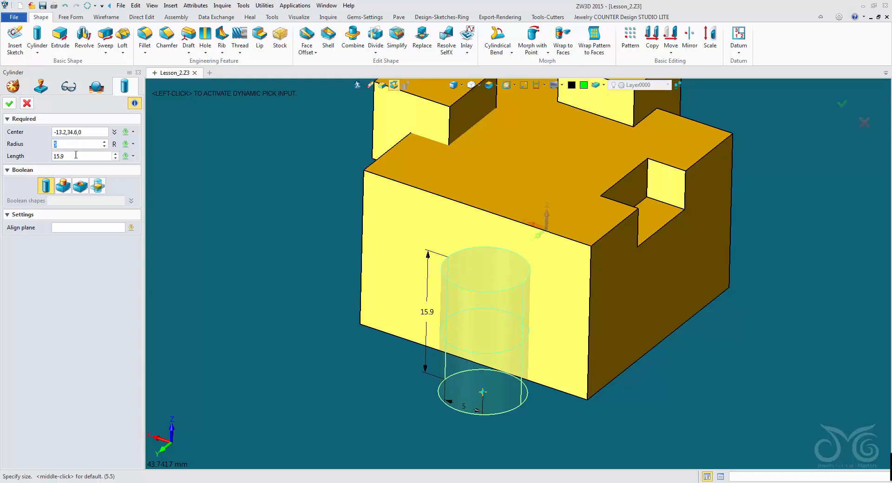
pyautogui.click(75, 157)
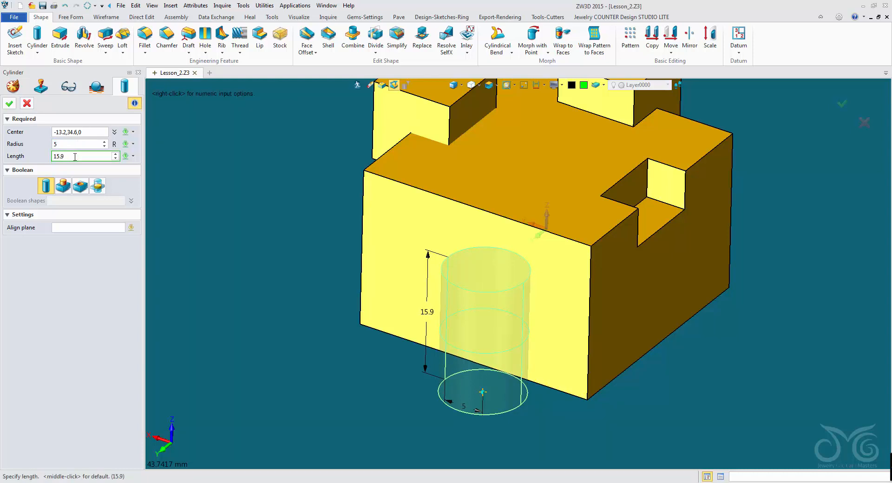
pyautogui.scroll(-1, 70, 157)
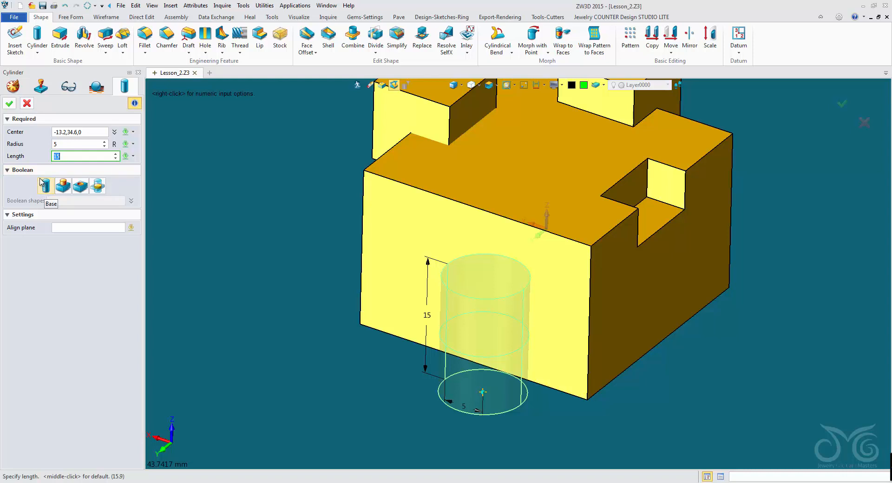
pyautogui.click(12, 108)
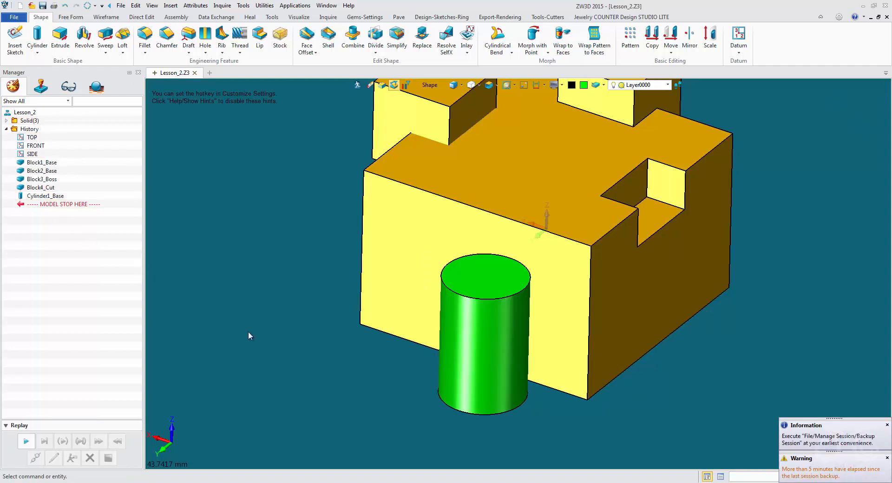
pyautogui.moveTo(332, 393)
pyautogui.mouseDown(button='middle')
pyautogui.moveTo(297, 404)
pyautogui.moveTo(329, 389)
pyautogui.mouseUp(button='middle')
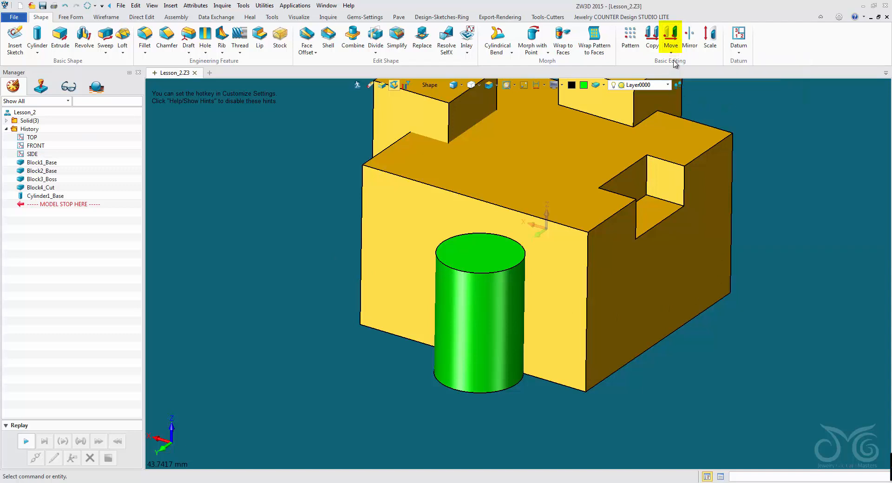
pyautogui.click(675, 35)
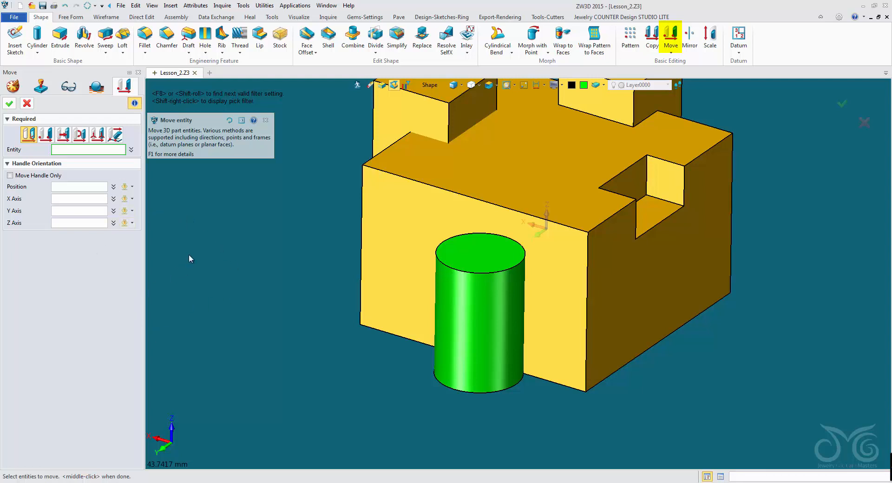
pyautogui.click(26, 105)
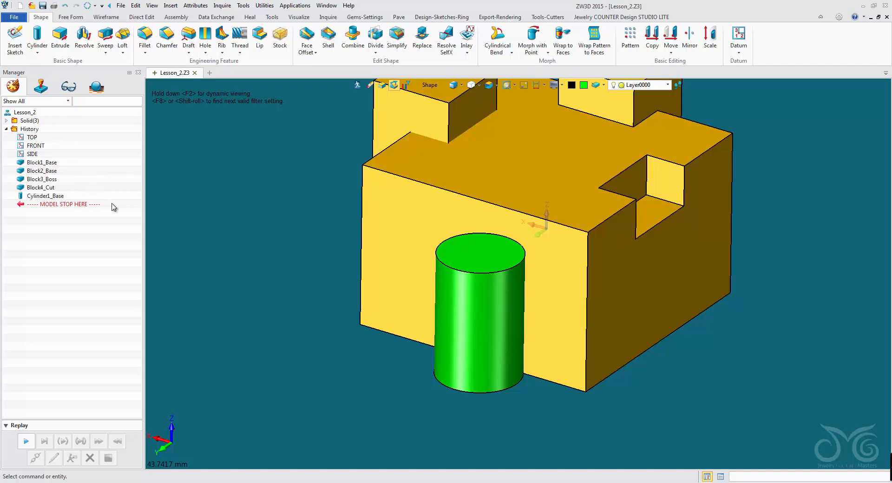
pyautogui.click(136, 5)
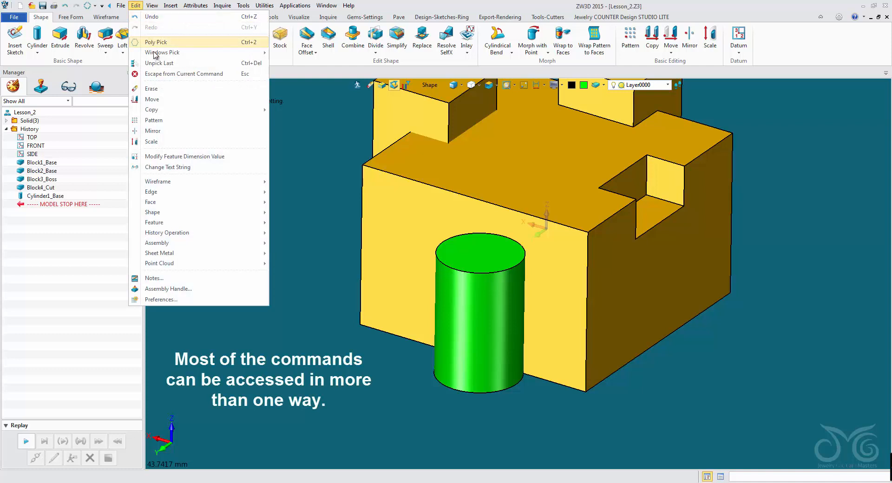
pyautogui.click(169, 99)
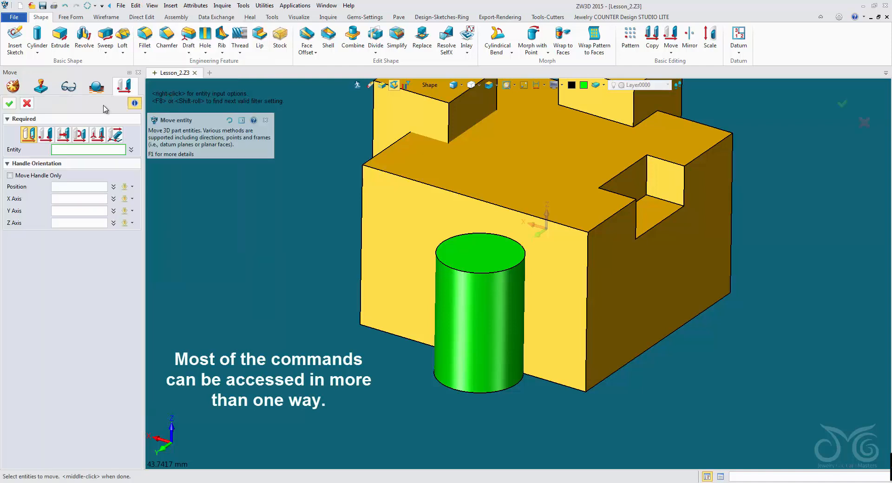
pyautogui.click(27, 103)
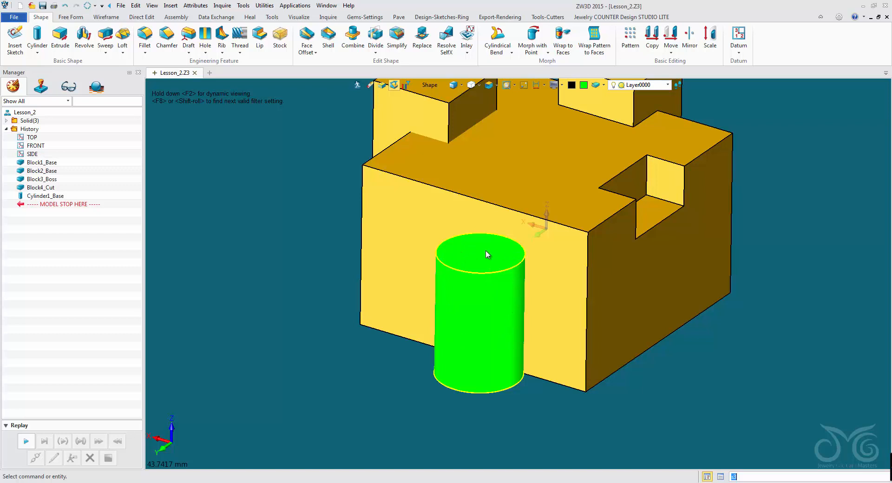
pyautogui.rightClick(472, 310)
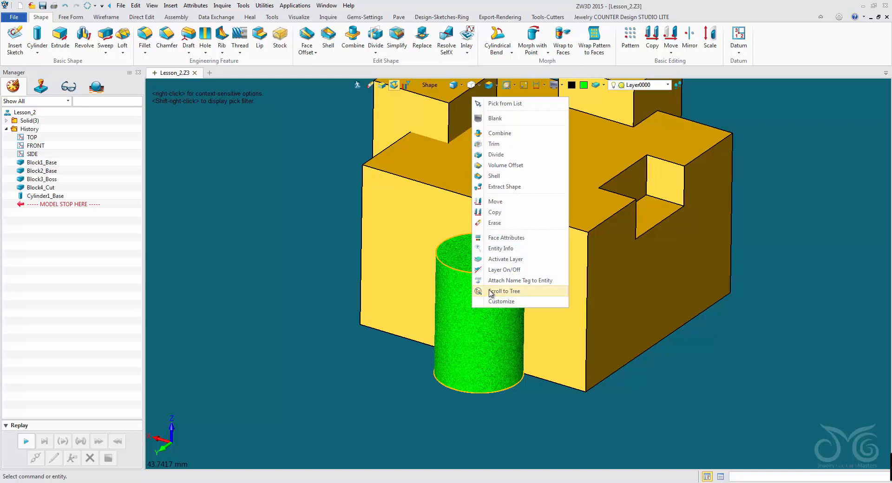
pyautogui.click(495, 203)
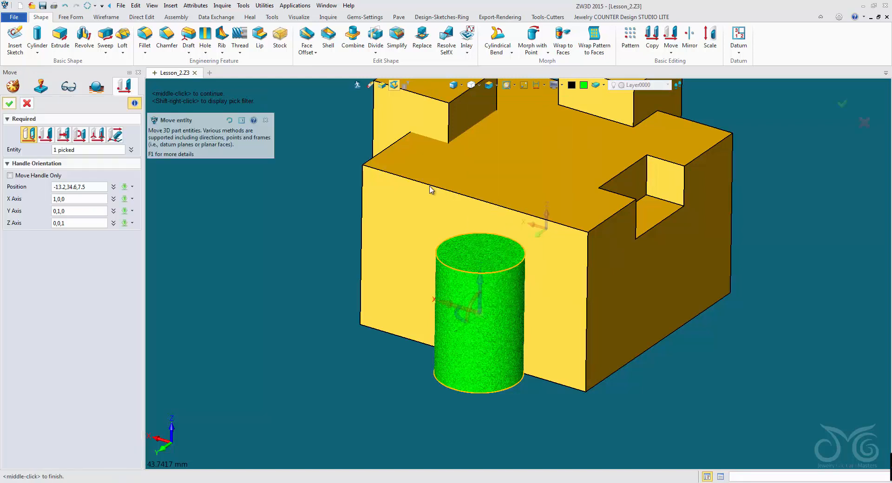
pyautogui.click(28, 103)
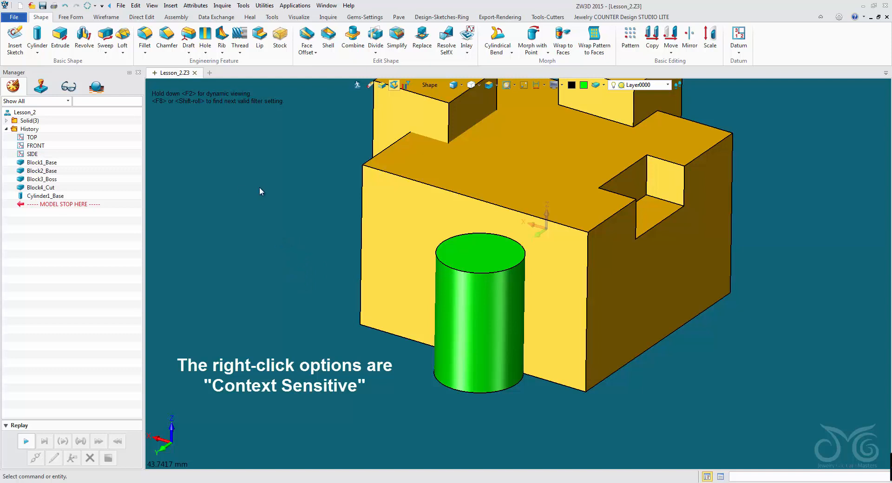
# Step: Compare the context-sensitive options for the empty background with those for the whole cylinder shape
pyautogui.rightClick(263, 219)
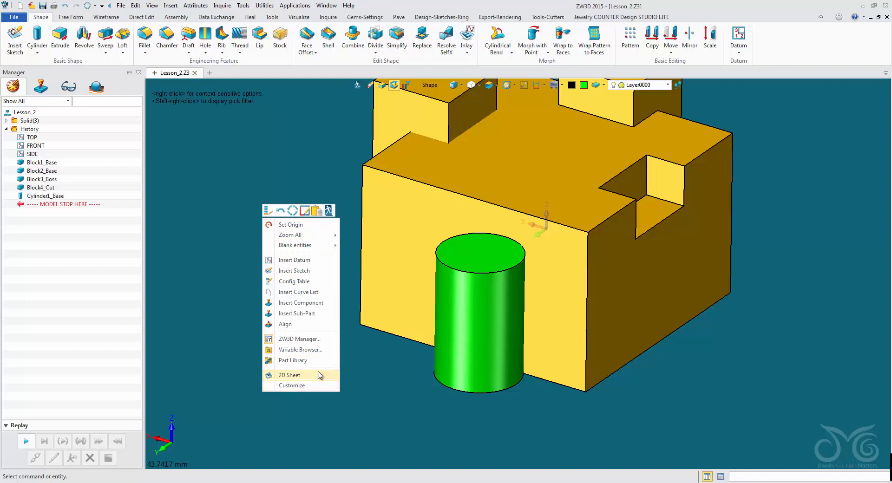
pyautogui.click(364, 366)
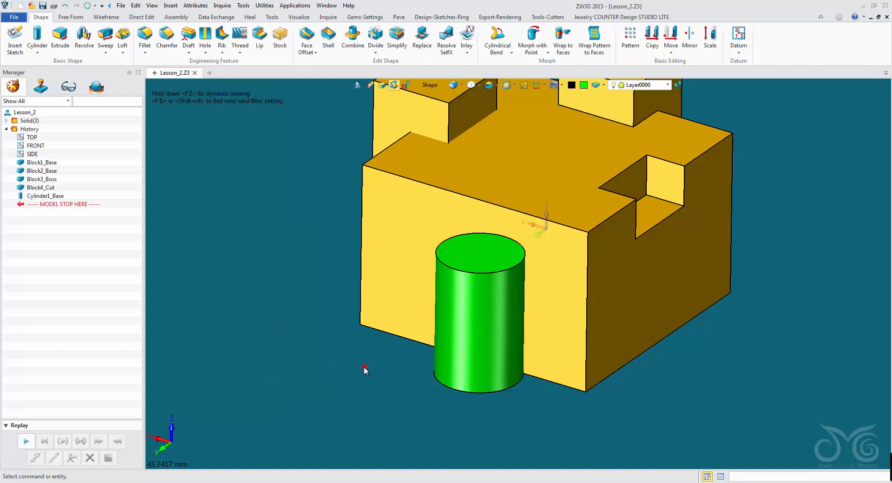
pyautogui.rightClick(460, 304)
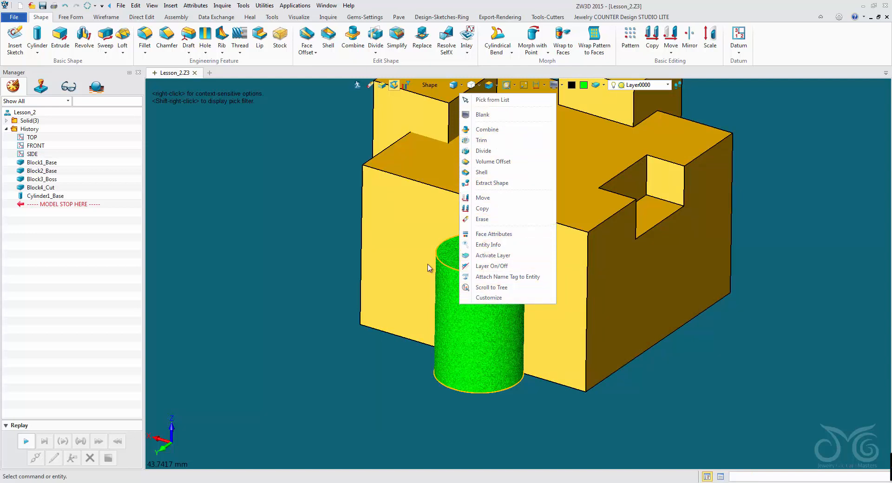
pyautogui.click(311, 258)
# Step: Examine the context options for the cylinder's top face using the Face pick filter, and restore the filter to Shape
pyautogui.click(434, 86)
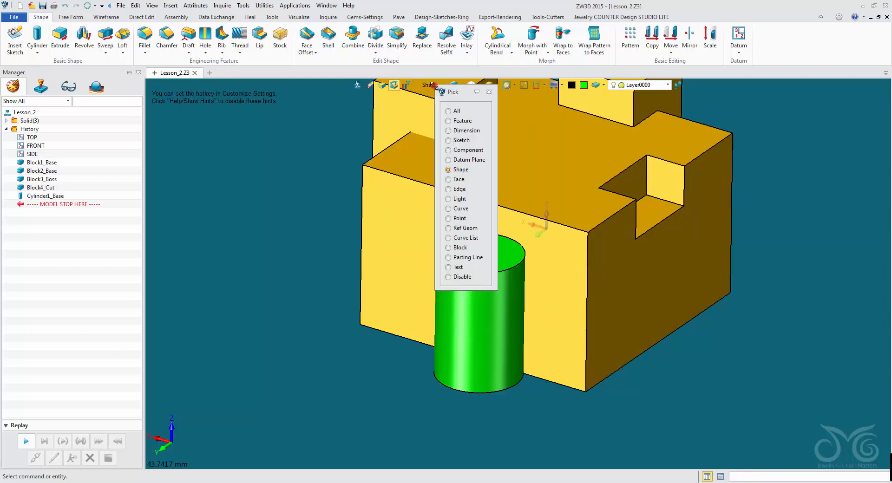
pyautogui.click(449, 180)
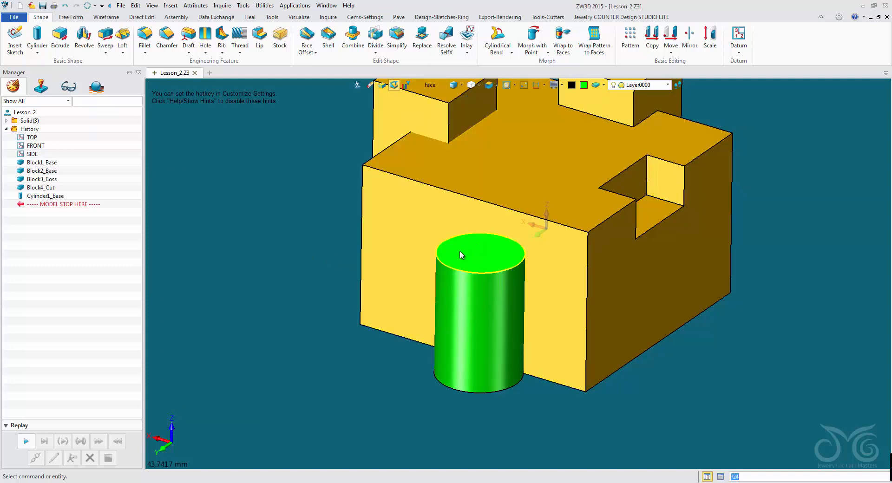
pyautogui.rightClick(493, 252)
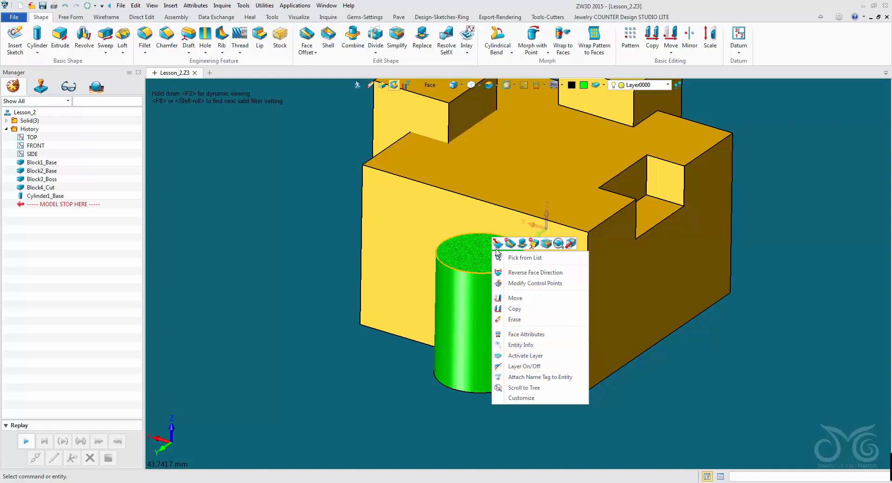
pyautogui.click(431, 86)
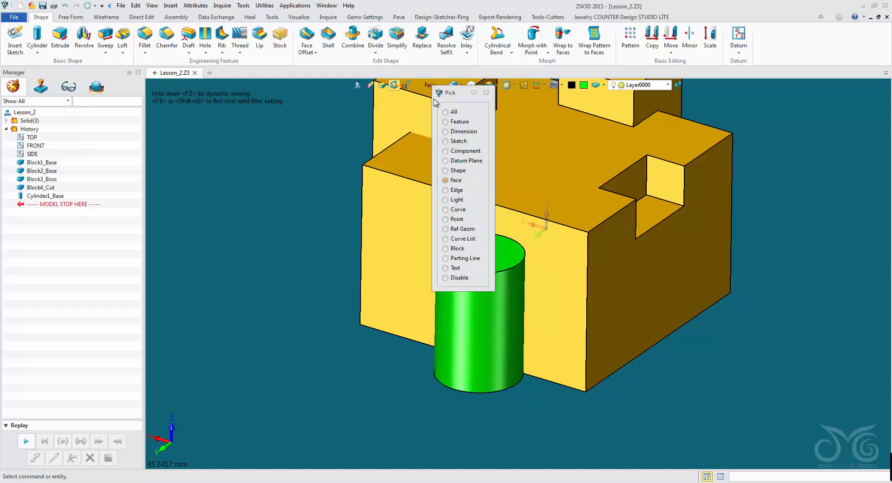
pyautogui.click(445, 171)
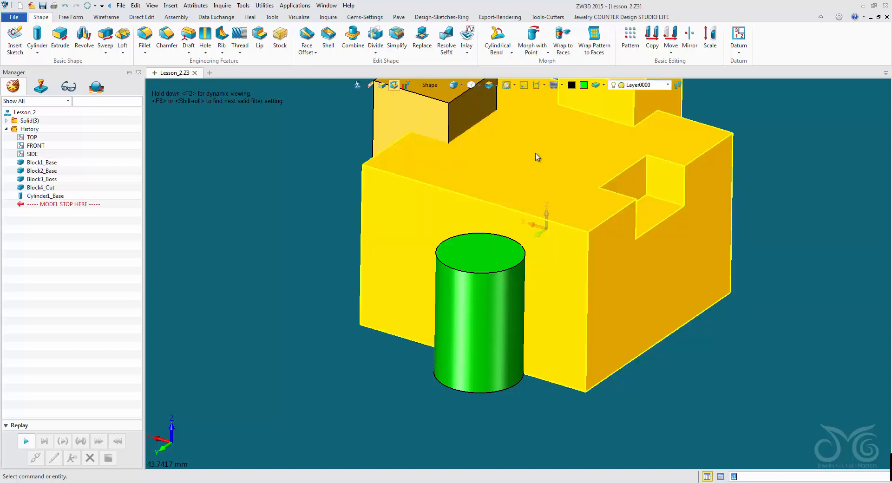
# Step: Try moving the cylinder dynamically with the Move handle to about -13.2, 41.9, 15.6 and tilting it by 17 degrees
pyautogui.click(674, 38)
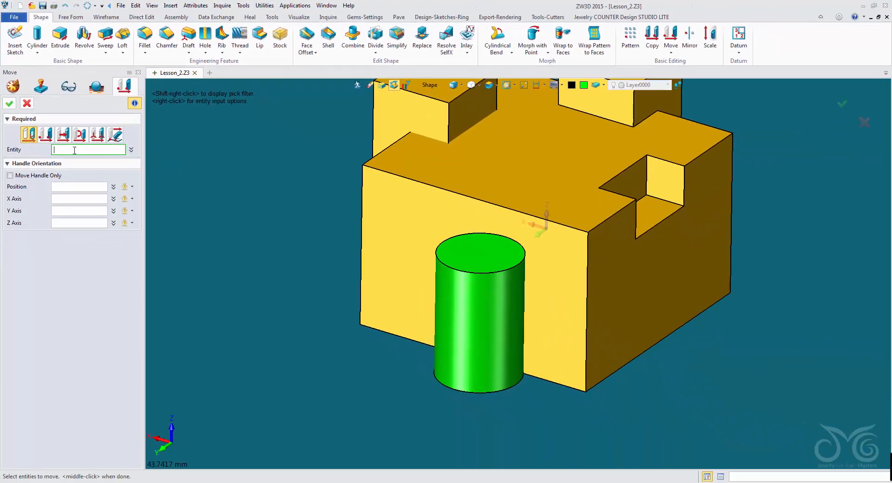
pyautogui.click(77, 149)
pyautogui.click(483, 346)
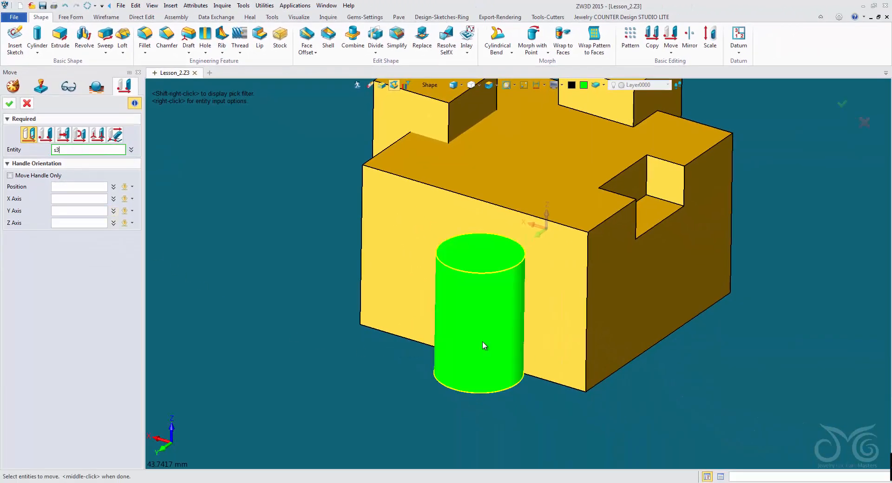
pyautogui.click(484, 344)
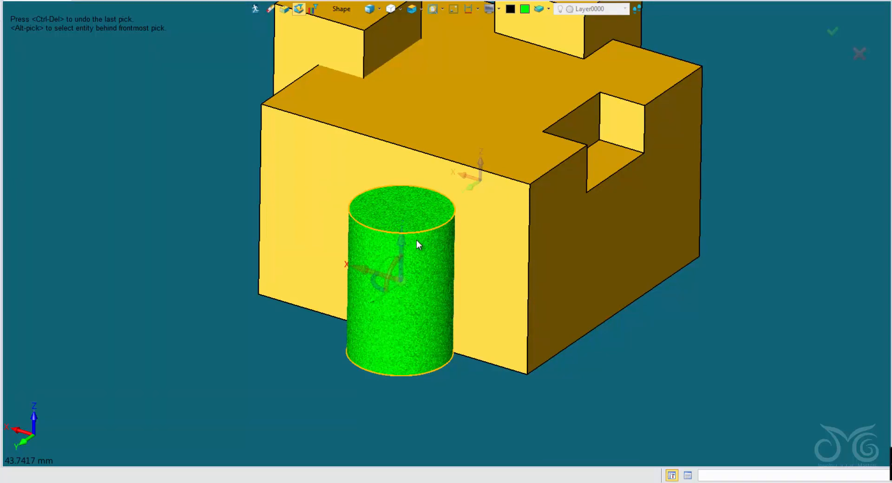
pyautogui.moveTo(403, 239); pyautogui.dragTo(334, 216)
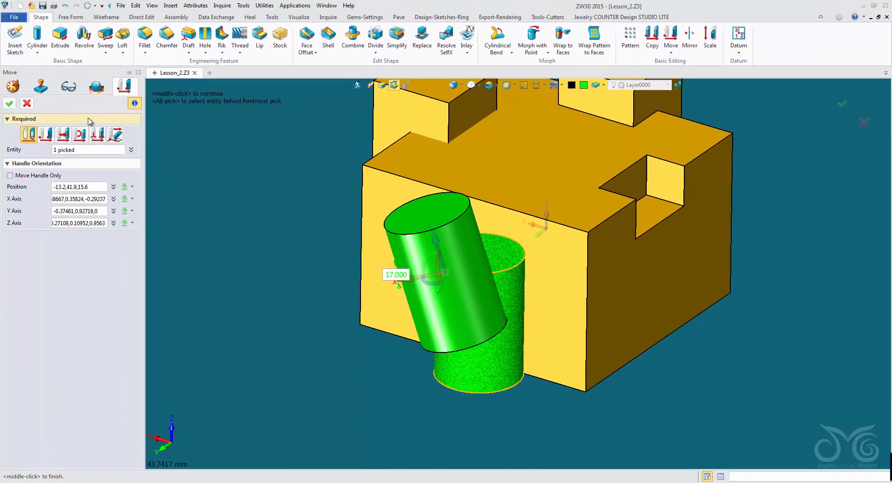
pyautogui.click(26, 104)
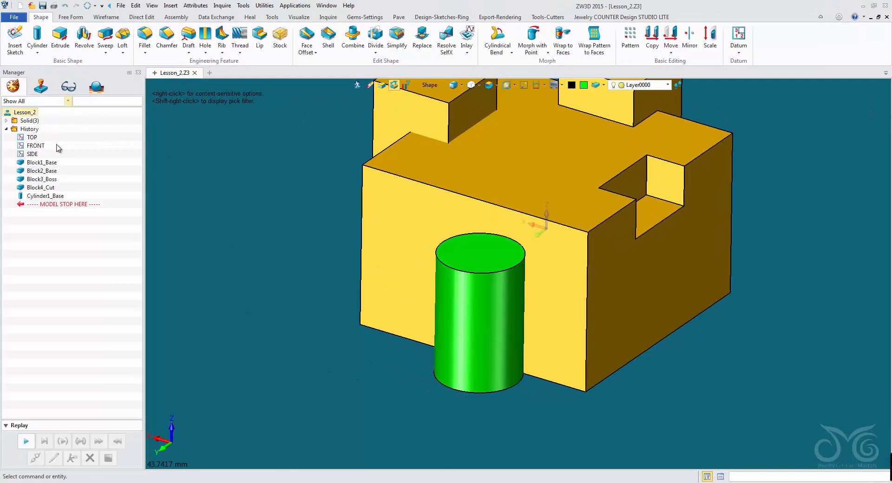
# Step: Start a point-to-point Move of the cylinder, using the centre of its top face as the from point
pyautogui.rightClick(469, 315)
pyautogui.click(495, 204)
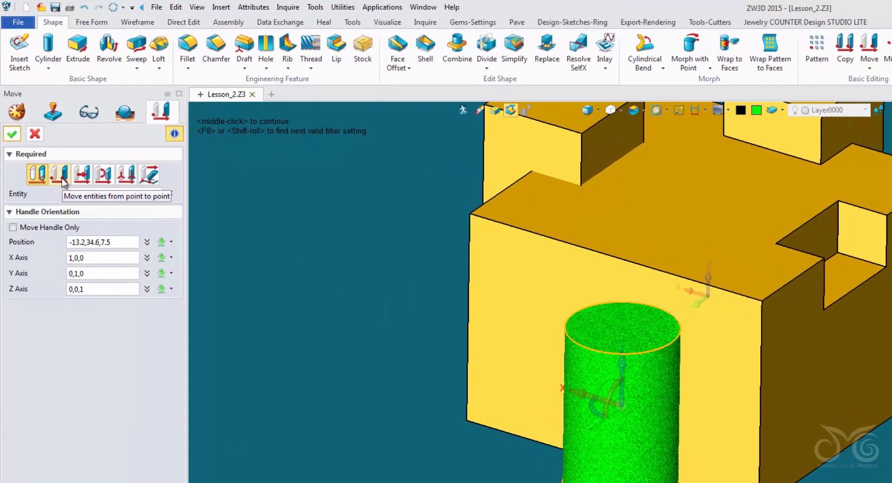
pyautogui.click(62, 179)
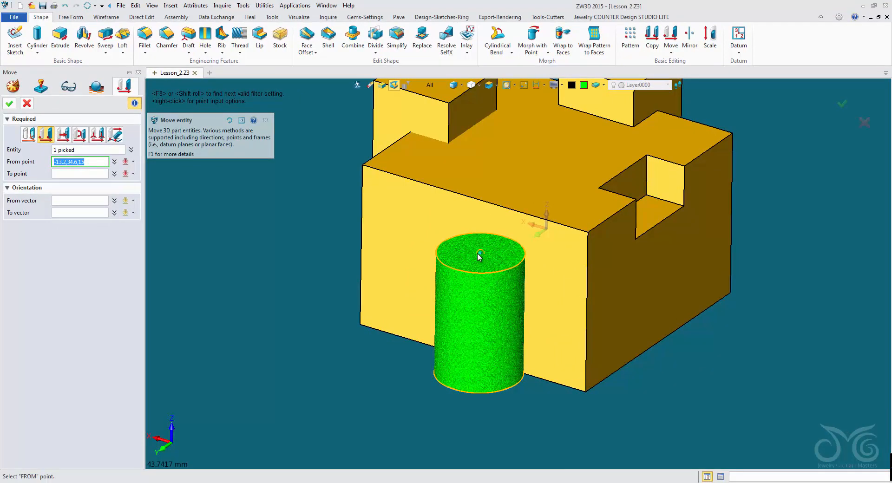
pyautogui.click(480, 255)
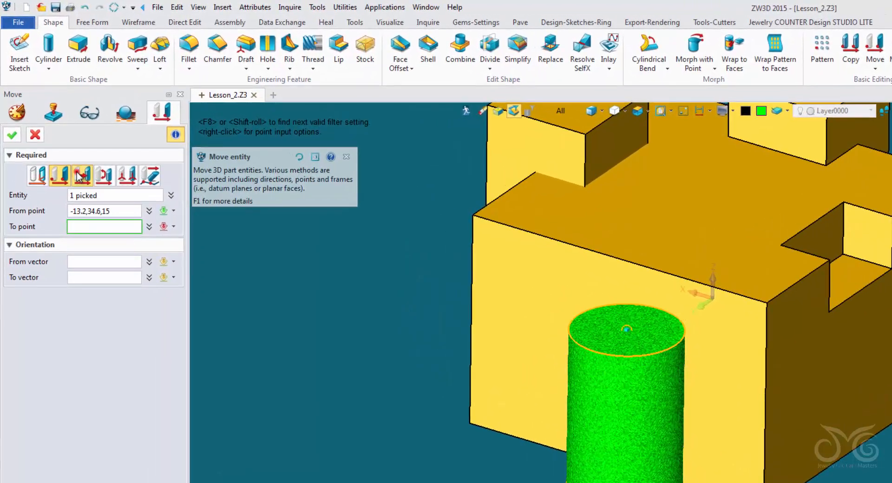
# Step: Try the Move method along a direction on the cylinder, using the Y axis (0,1,0) and a distance of 0.9 mm
pyautogui.click(79, 176)
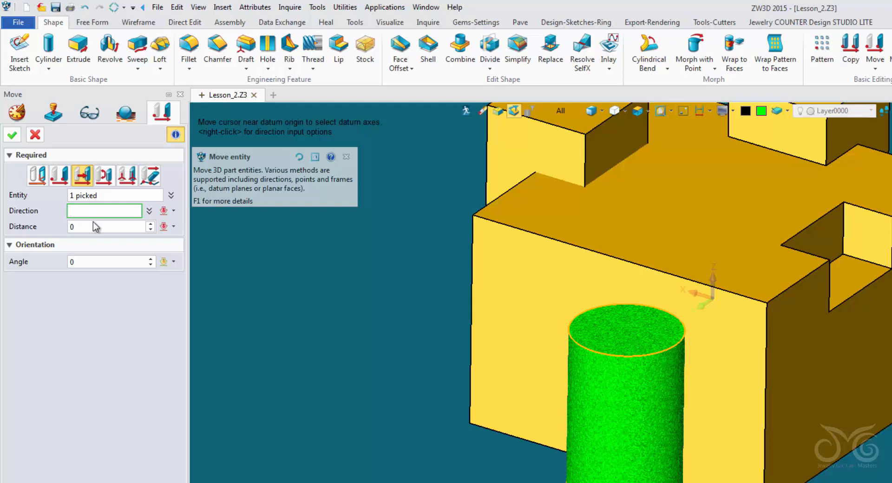
pyautogui.click(165, 212)
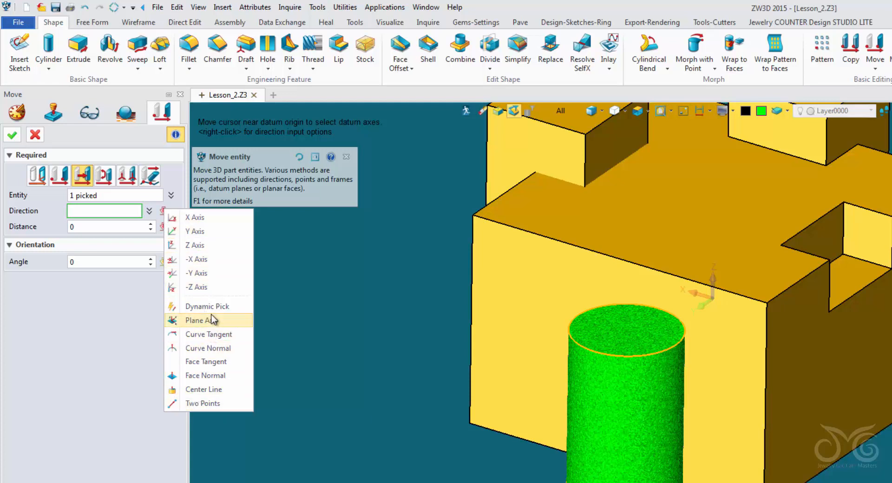
pyautogui.click(136, 215)
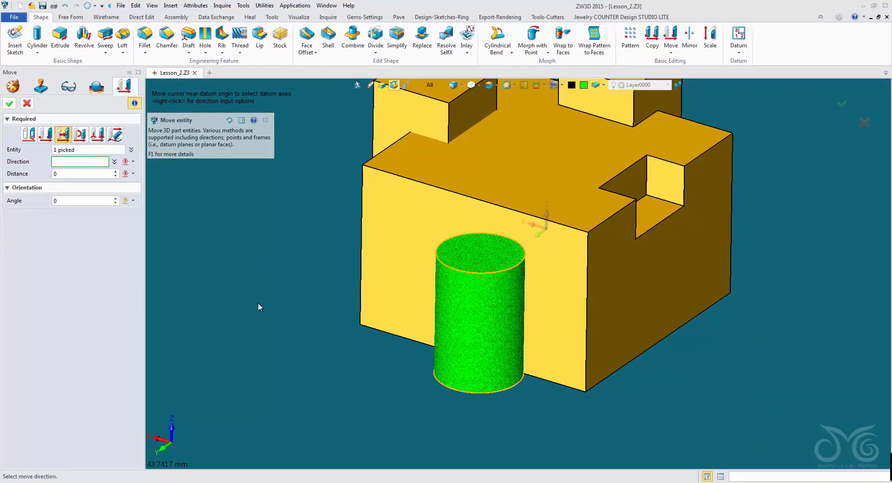
pyautogui.click(163, 453)
pyautogui.click(538, 242)
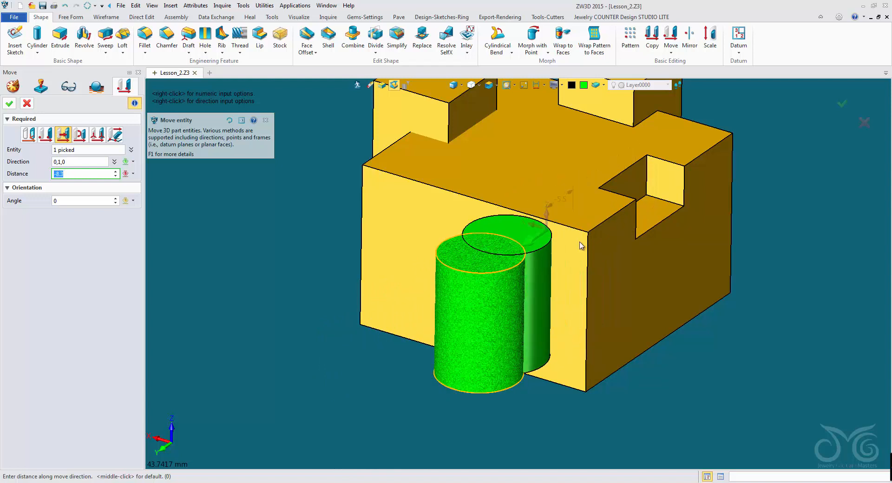
pyautogui.click(558, 256)
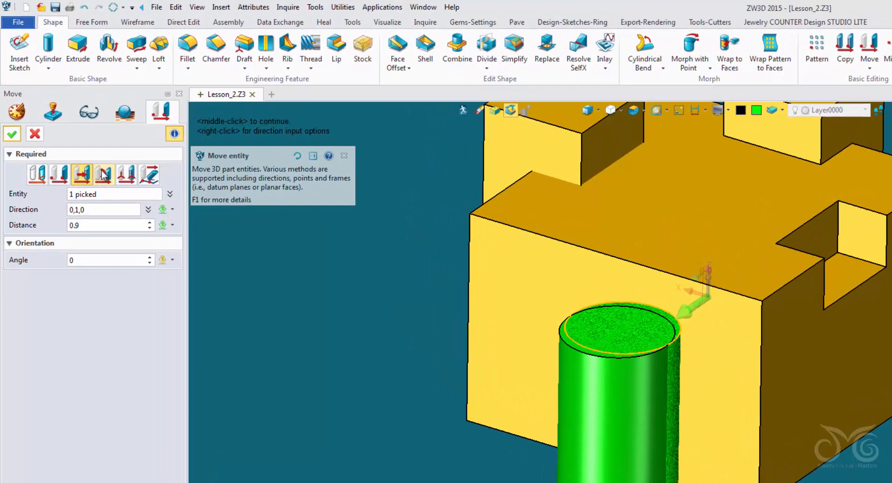
# Step: Preview rotating the cylinder around the Z axis (0,0,1) up to 25 degrees, and return the angle to 0
pyautogui.click(103, 175)
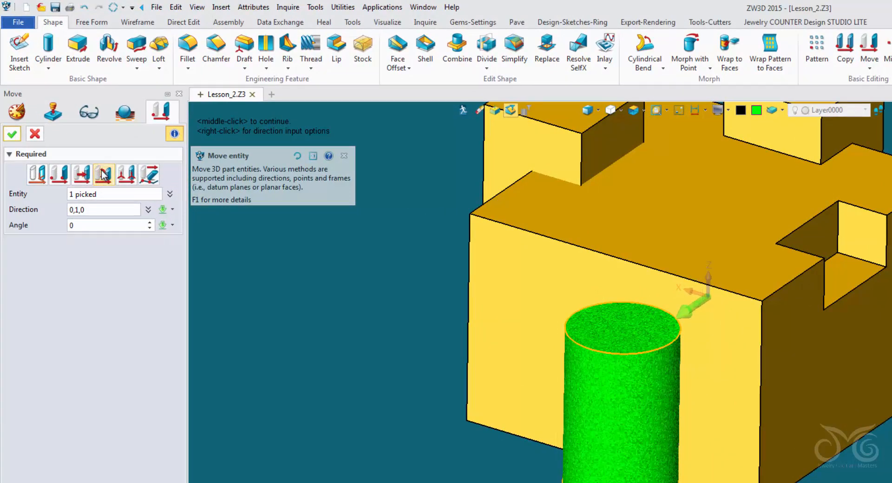
pyautogui.click(95, 210)
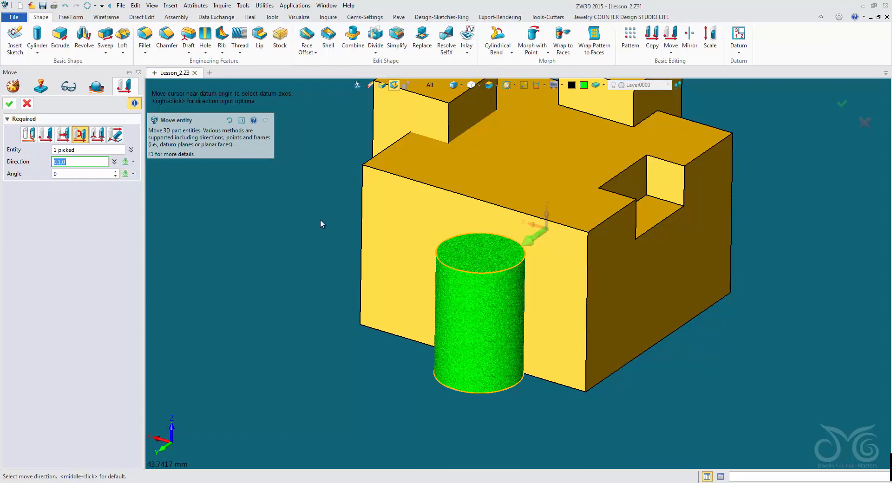
pyautogui.click(544, 215)
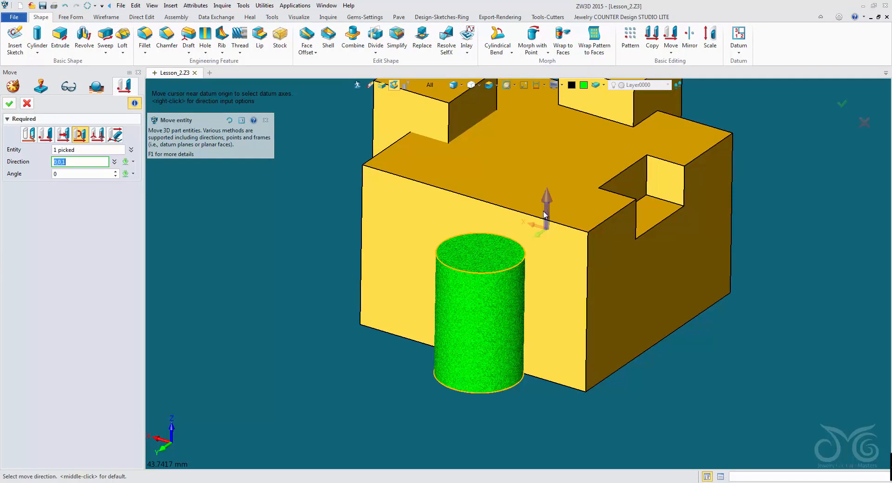
pyautogui.click(544, 212)
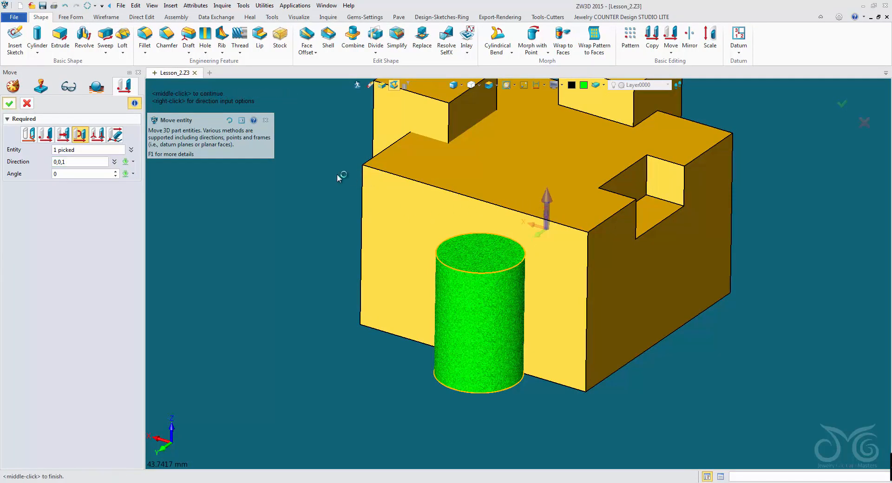
pyautogui.click(82, 172)
pyautogui.scroll(18, 82, 174)
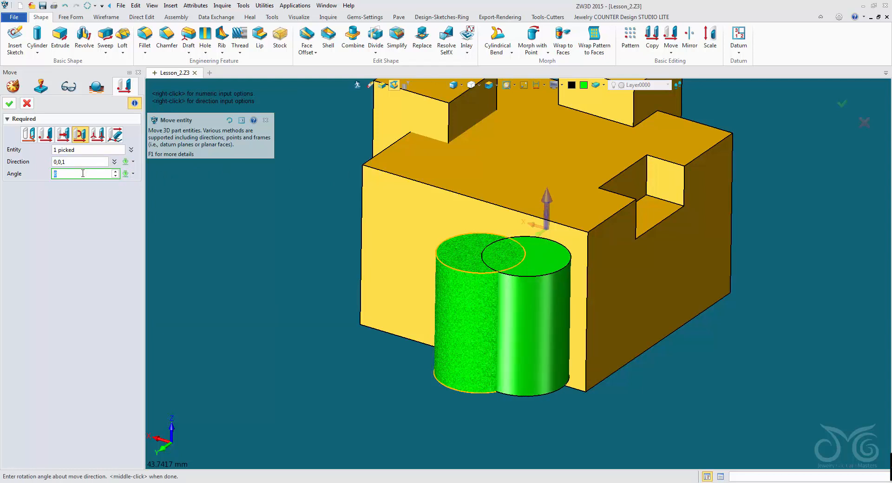
pyautogui.scroll(17, 83, 174)
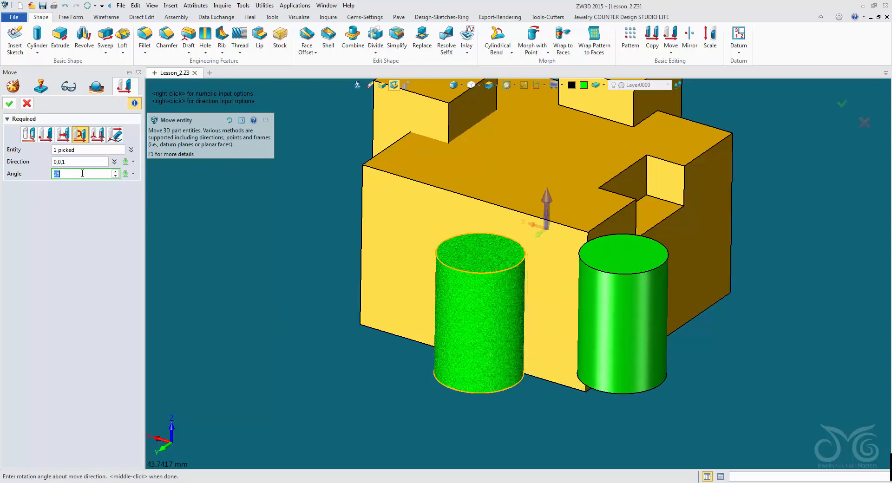
pyautogui.scroll(-20, 82, 173)
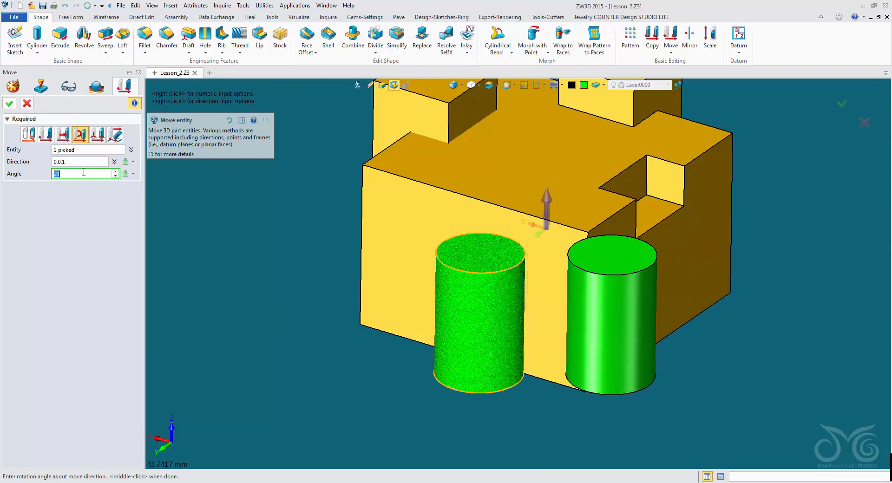
pyautogui.scroll(-13, 84, 173)
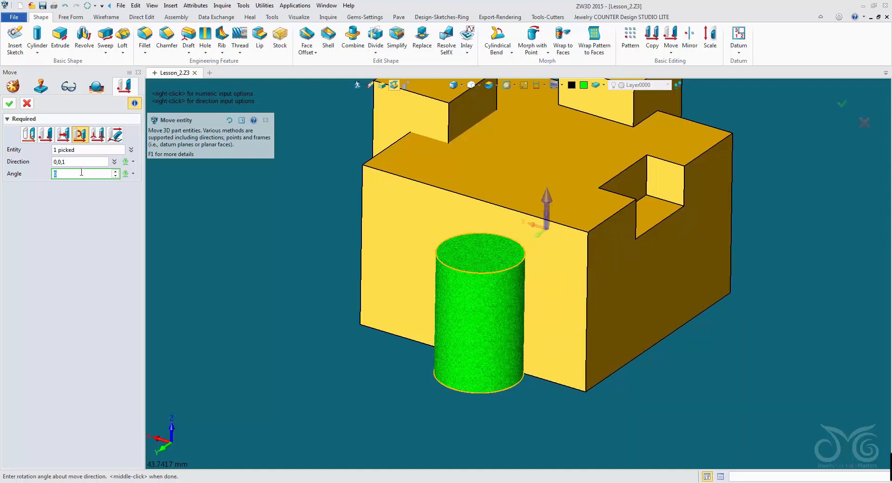
# Step: Preview rotating the cylinder 5 degrees around the Z axis and up to 22 degrees around the Y axis (0,1,0), and return the angle to 0
pyautogui.scroll(5, 84, 174)
pyautogui.click(84, 164)
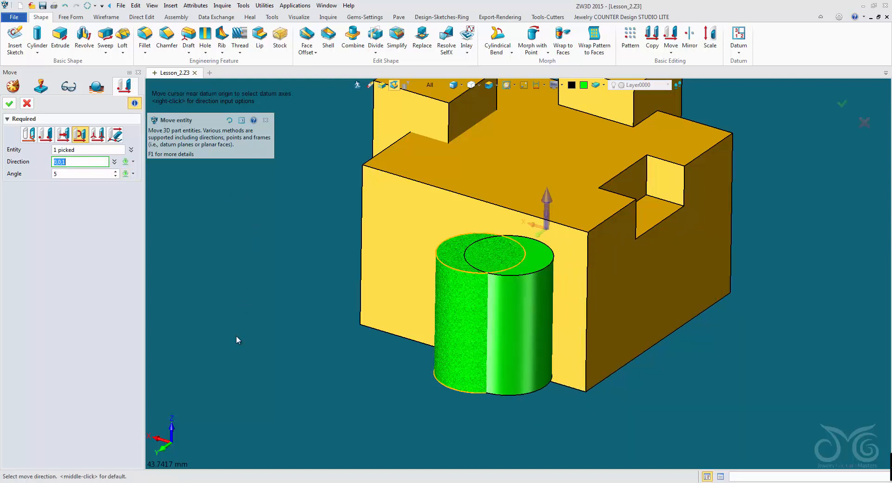
pyautogui.click(164, 448)
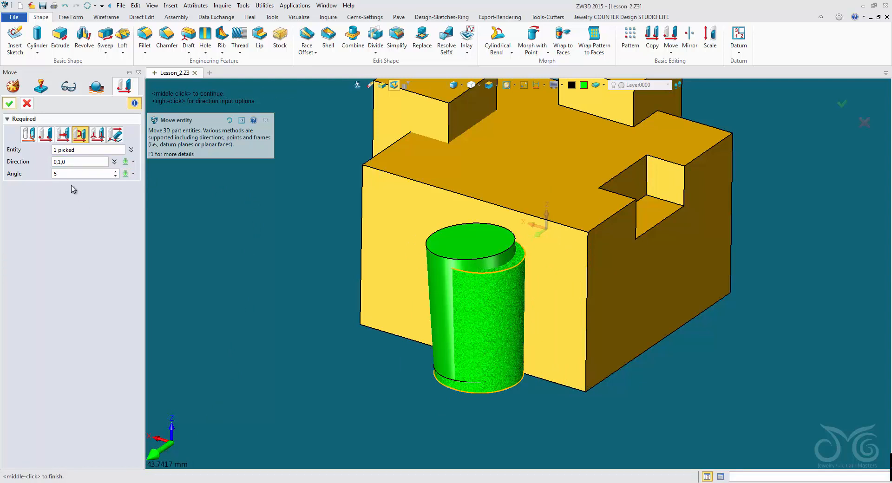
pyautogui.click(70, 174)
pyautogui.scroll(5, 70, 173)
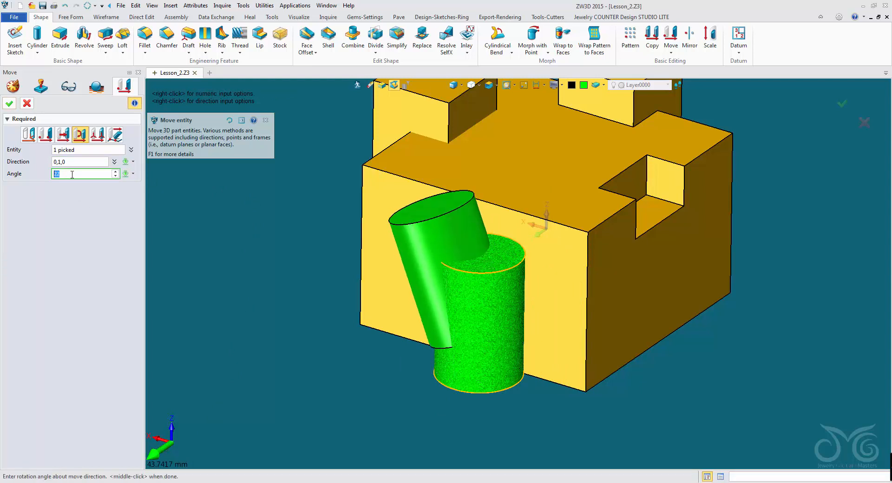
pyautogui.scroll(-10, 73, 173)
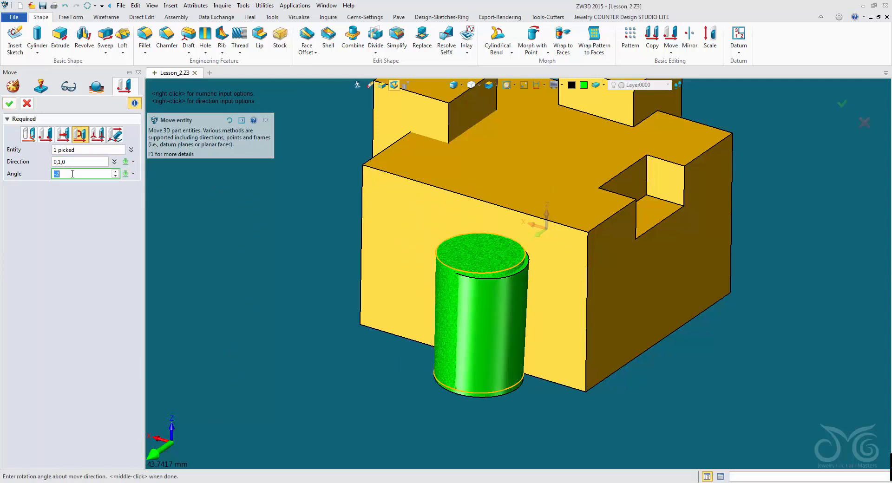
# Step: Switch to the dynamic Move method and relocate only the handle to the cylinder's top face at -13.2,34.6,15.4, with Move Handle Only turned off again
pyautogui.click(28, 134)
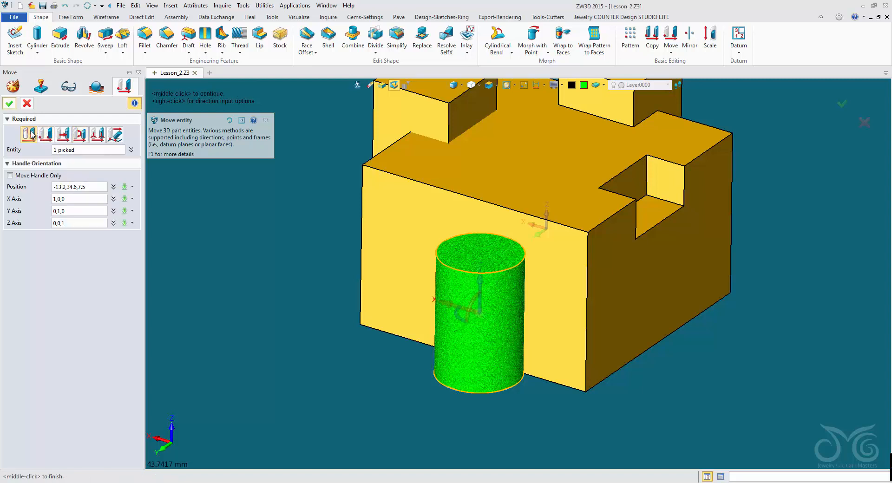
pyautogui.click(267, 120)
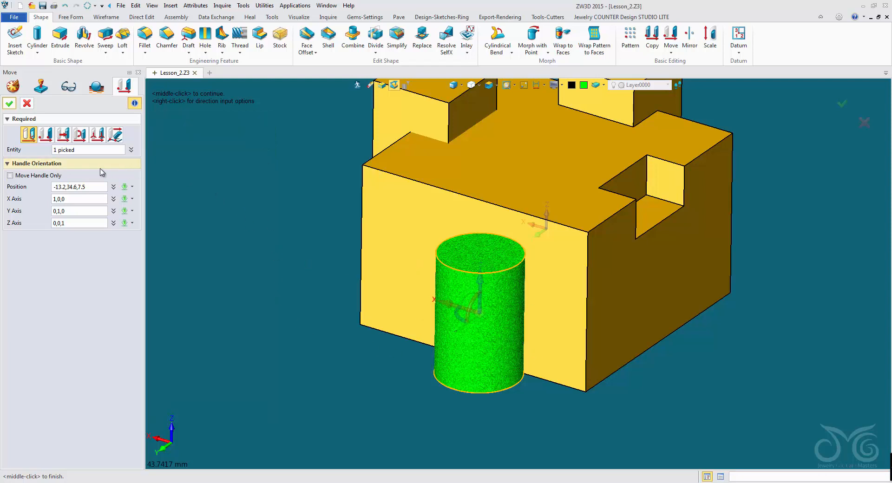
pyautogui.click(9, 176)
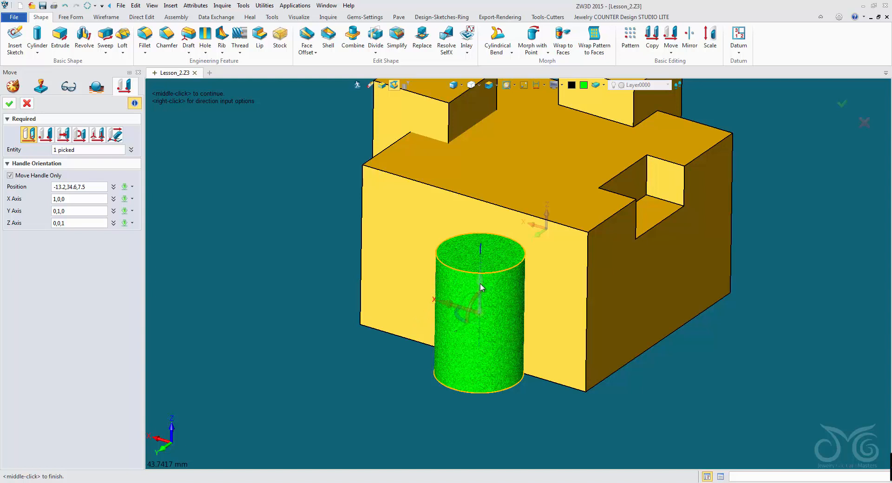
pyautogui.moveTo(481, 287); pyautogui.dragTo(473, 224)
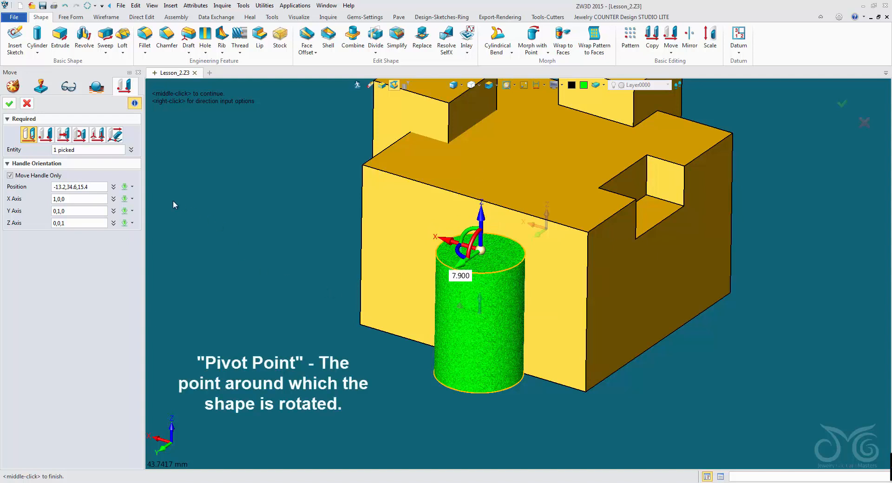
pyautogui.click(10, 176)
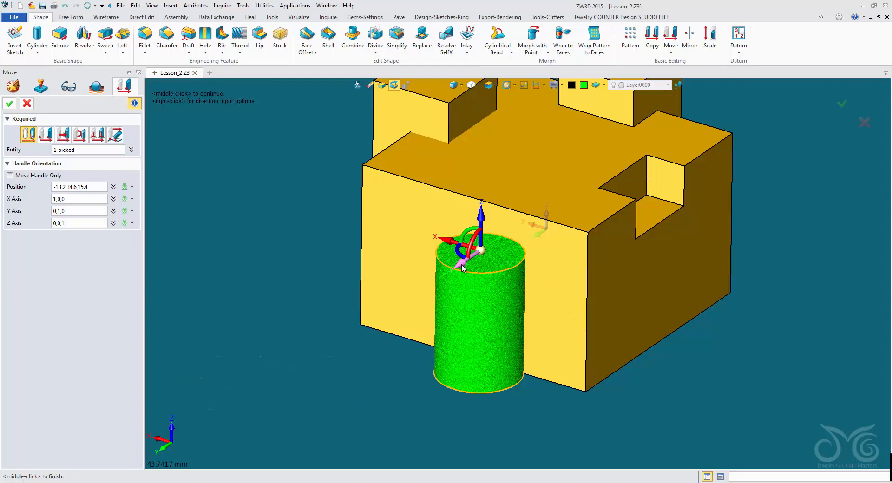
# Step: Move the cylinder with the handle into the large block's front edge at about -8.9,14.7,18.4, apply the move and save the part
pyautogui.moveTo(462, 268); pyautogui.dragTo(532, 225)
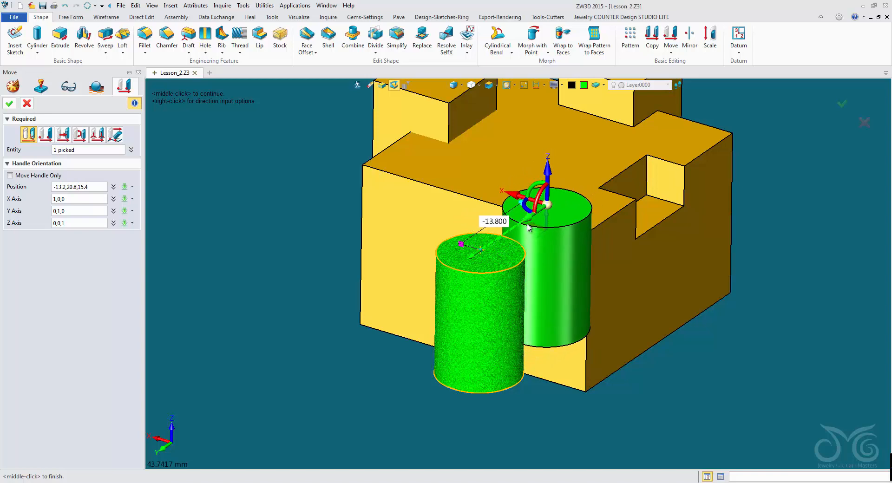
pyautogui.moveTo(618, 271); pyautogui.dragTo(621, 321, button='right')
pyautogui.moveTo(511, 382); pyautogui.dragTo(537, 364)
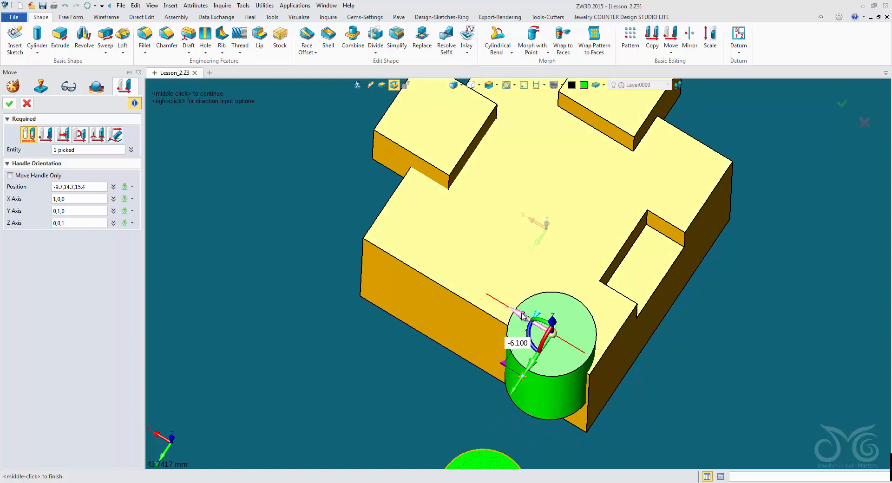
pyautogui.moveTo(523, 317); pyautogui.dragTo(517, 311)
pyautogui.moveTo(610, 367); pyautogui.dragTo(606, 321, button='right')
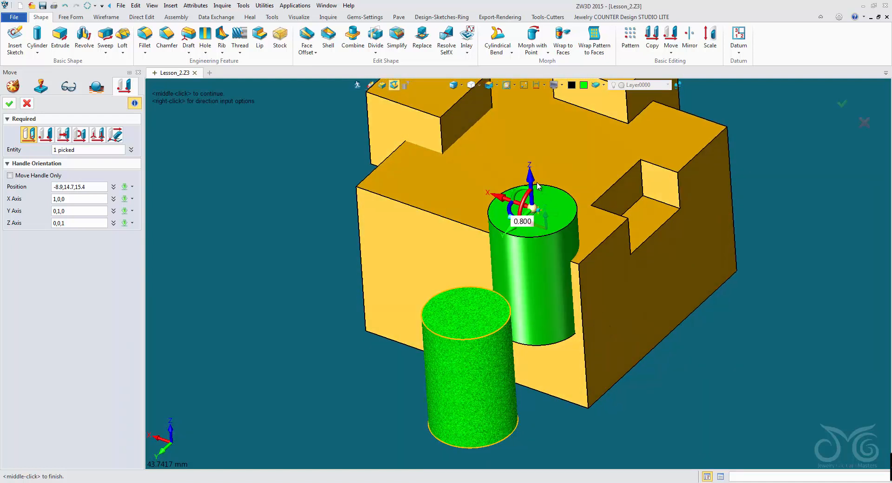
pyautogui.moveTo(538, 186); pyautogui.dragTo(535, 160)
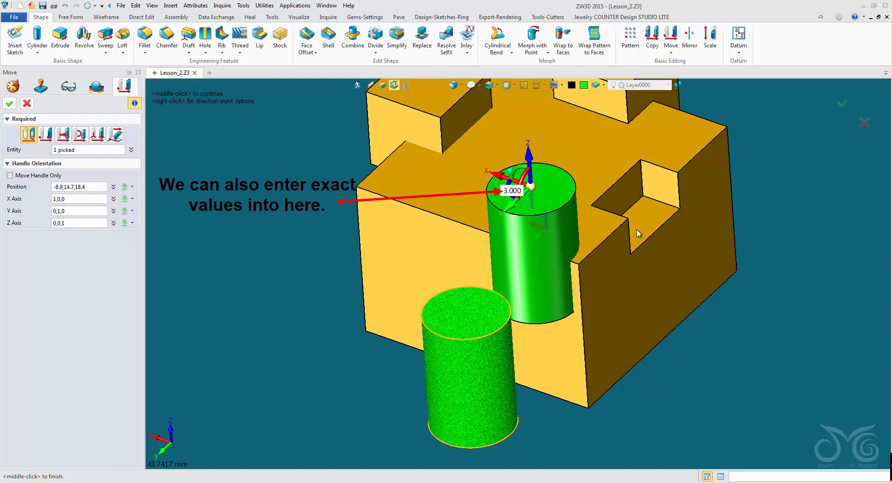
pyautogui.click(9, 104)
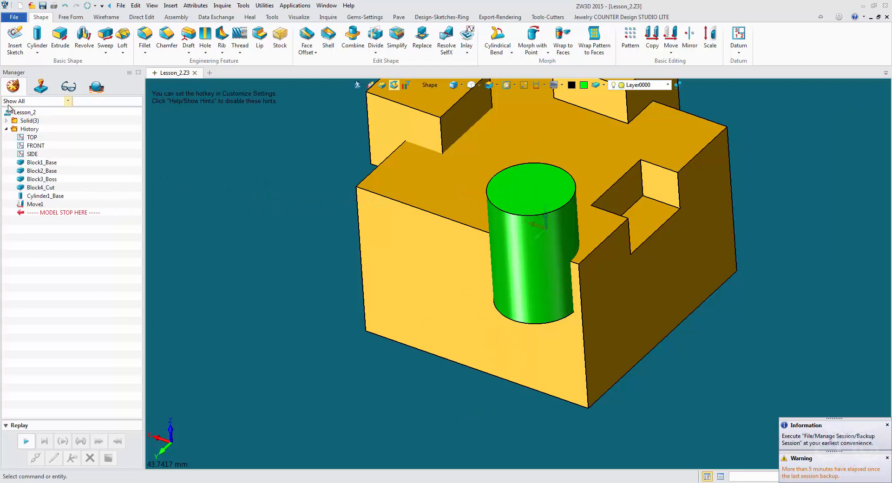
pyautogui.click(43, 7)
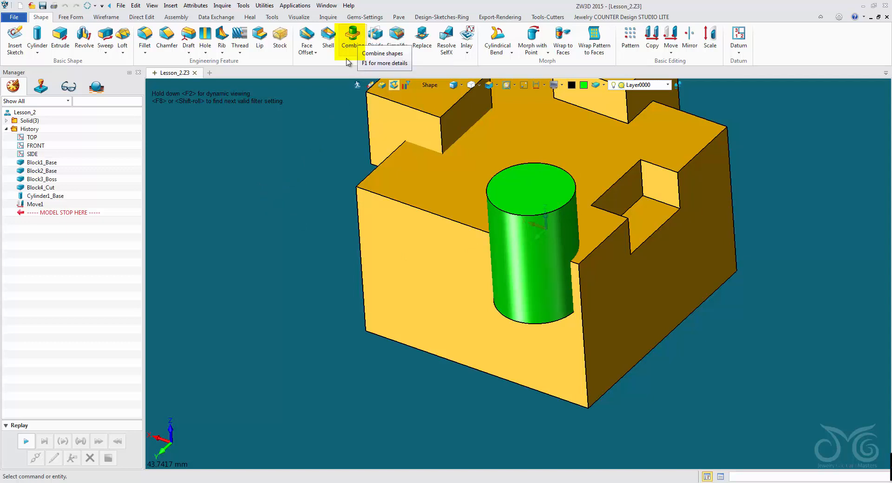
# Step: Look up the Combine command among the context options of the selected cylinder
pyautogui.click(522, 239)
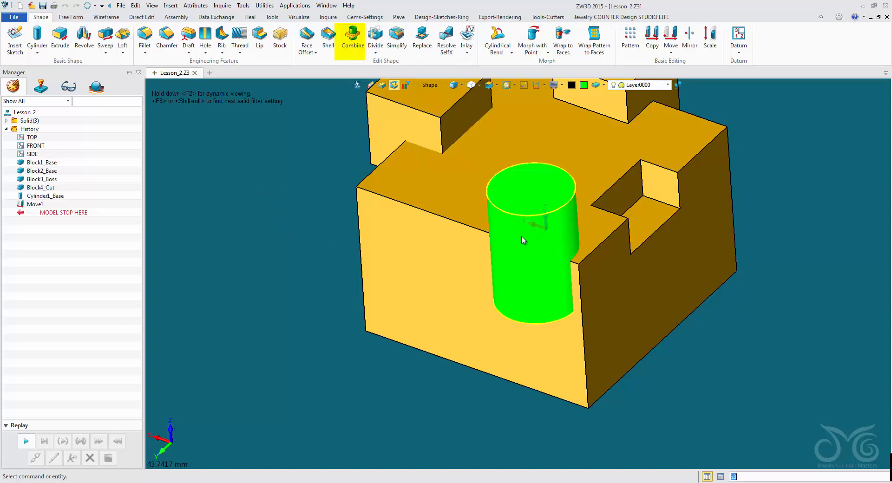
pyautogui.rightClick(521, 237)
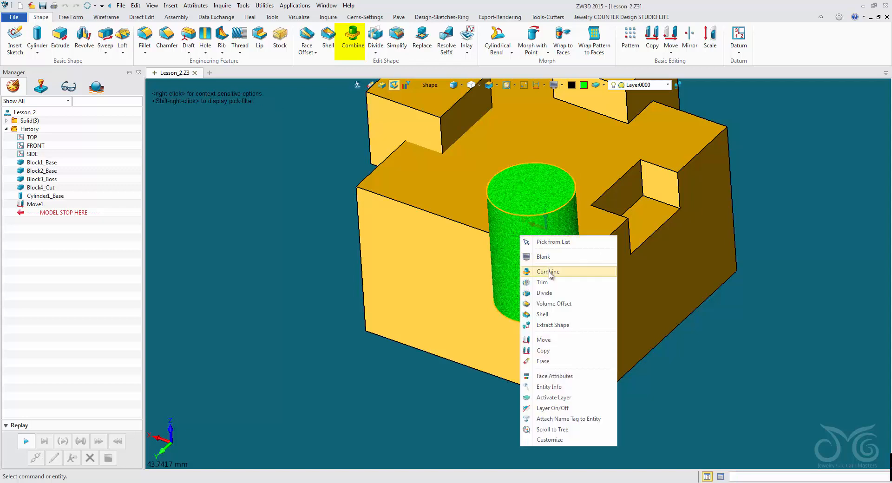
pyautogui.click(320, 167)
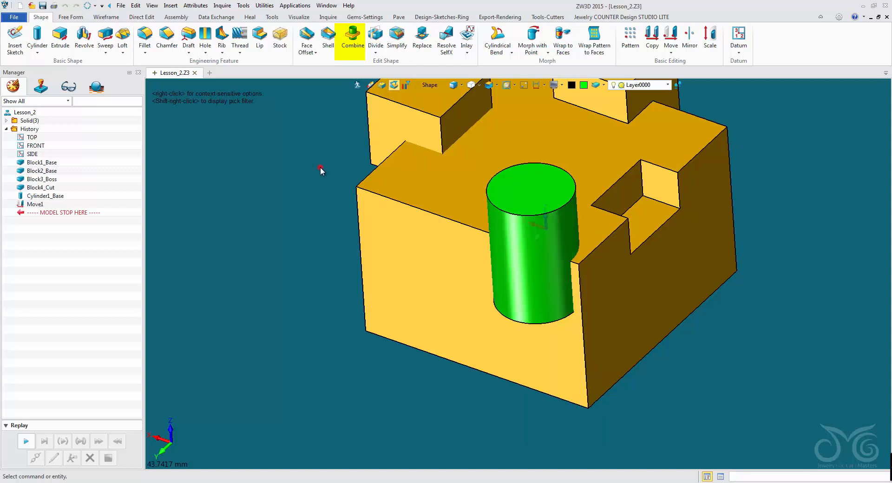
# Step: Combine the shapes with the Add method, using the large block as base and the green cylinder as operator
pyautogui.click(352, 46)
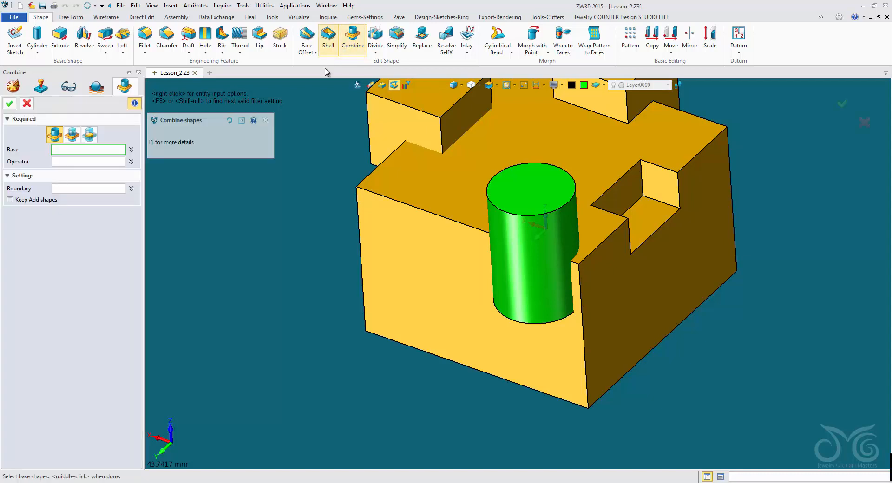
pyautogui.click(266, 120)
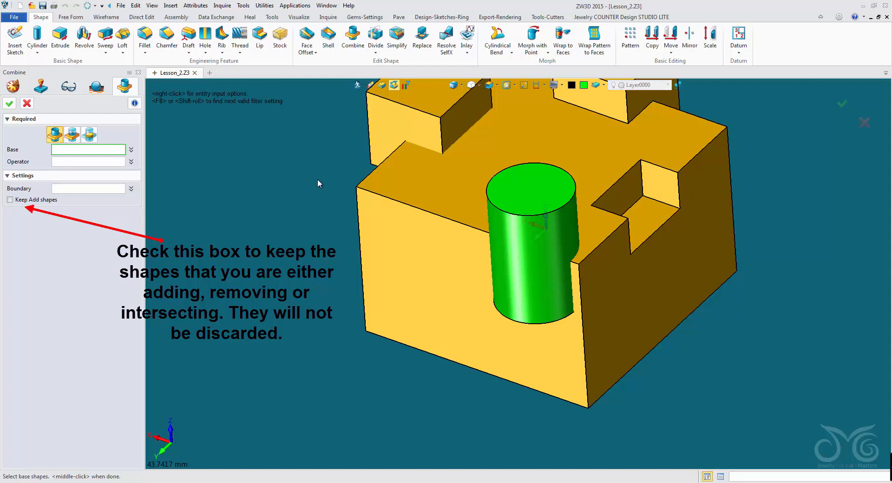
pyautogui.click(385, 194)
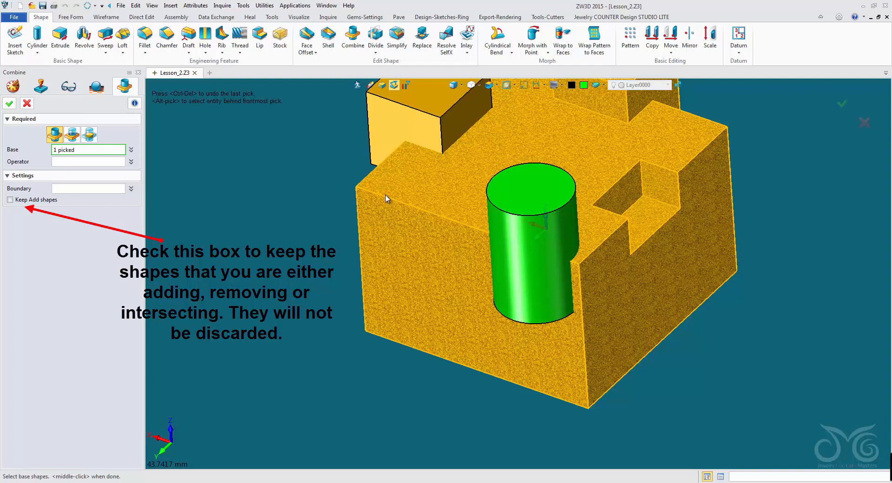
pyautogui.click(109, 163)
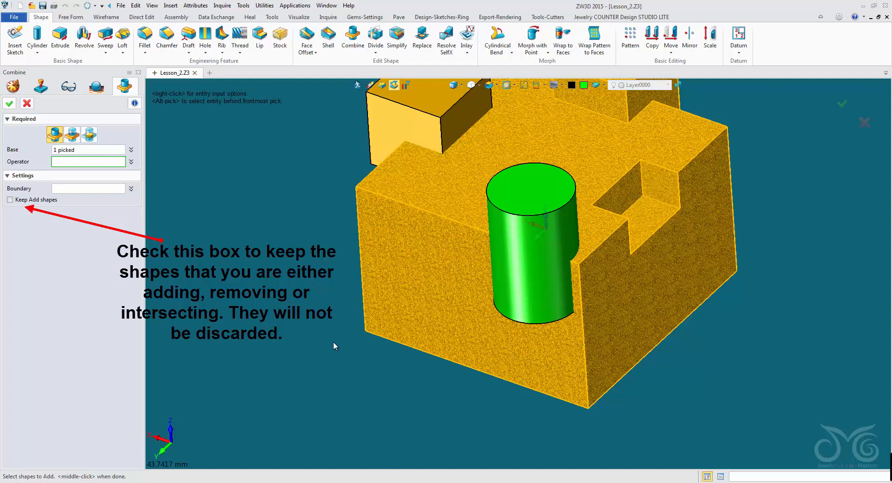
pyautogui.click(535, 276)
pyautogui.click(536, 258)
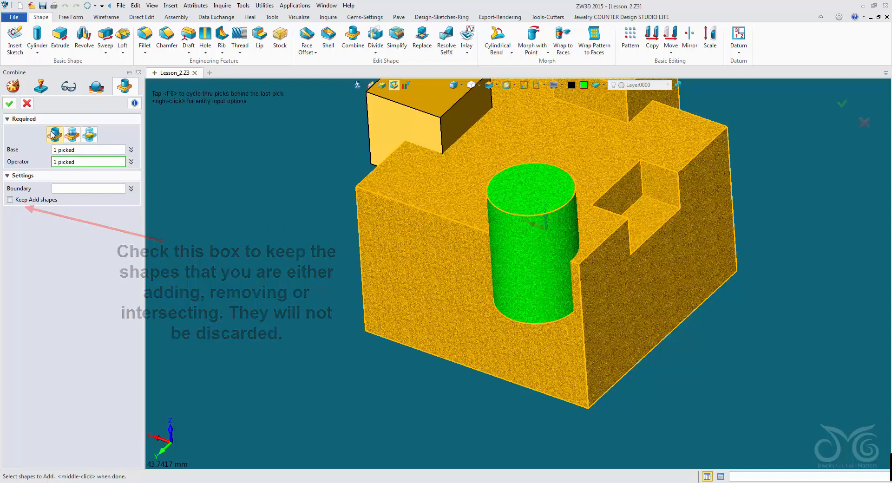
pyautogui.click(8, 104)
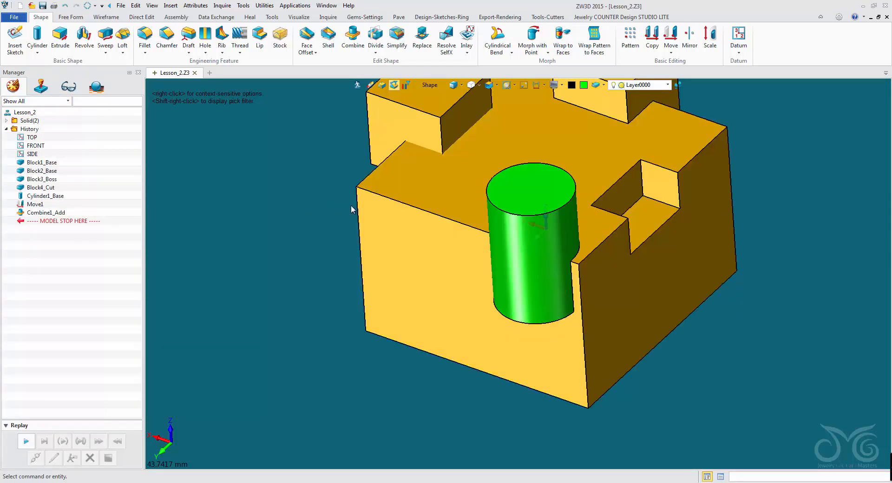
pyautogui.scroll(-3, 352, 209)
pyautogui.moveTo(413, 208); pyautogui.dragTo(371, 267, button='middle')
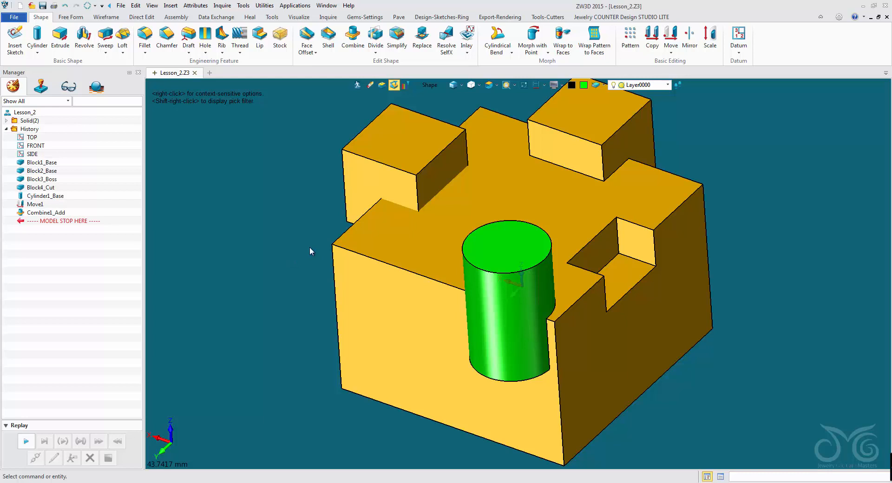
pyautogui.moveTo(296, 285); pyautogui.dragTo(299, 231, button='middle')
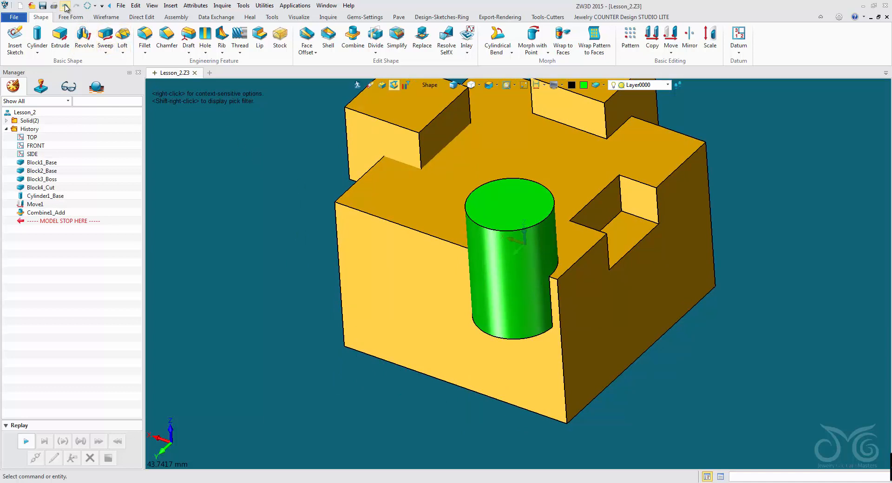
# Step: Examine the Undo and Redefine Last shortcuts and the context options of the Combine1_Add feature in the history
pyautogui.rightClick(220, 149)
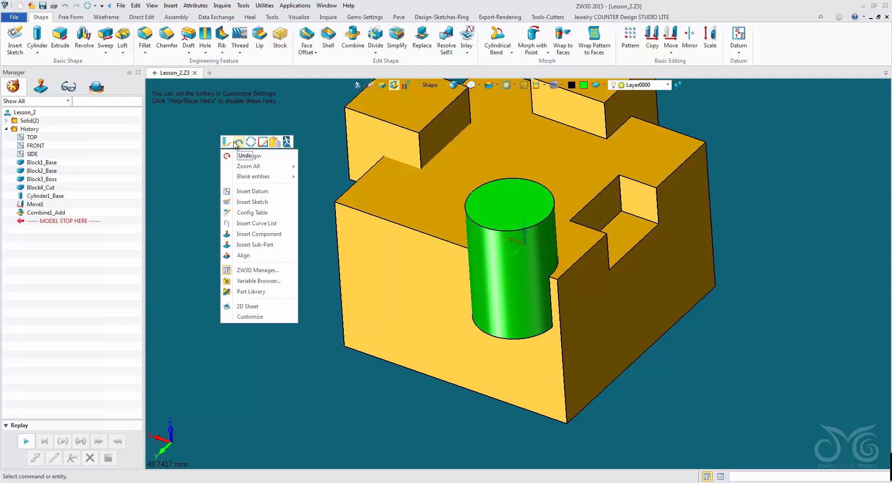
pyautogui.click(198, 147)
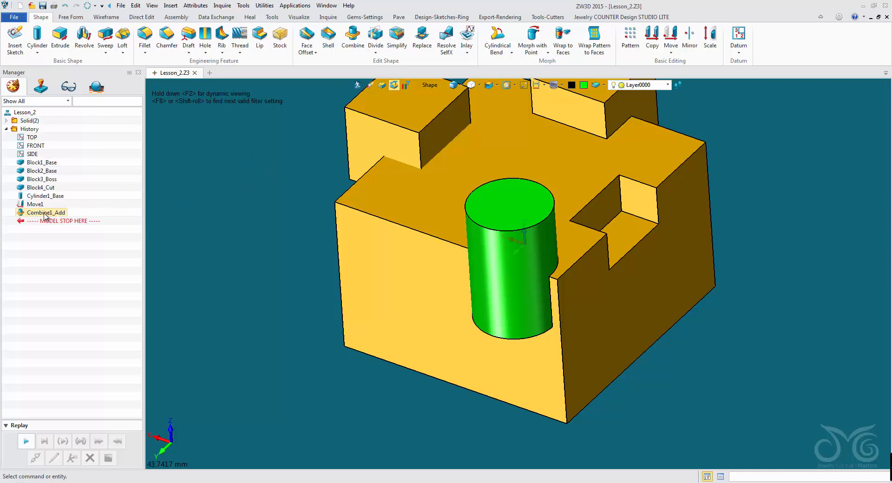
pyautogui.rightClick(223, 211)
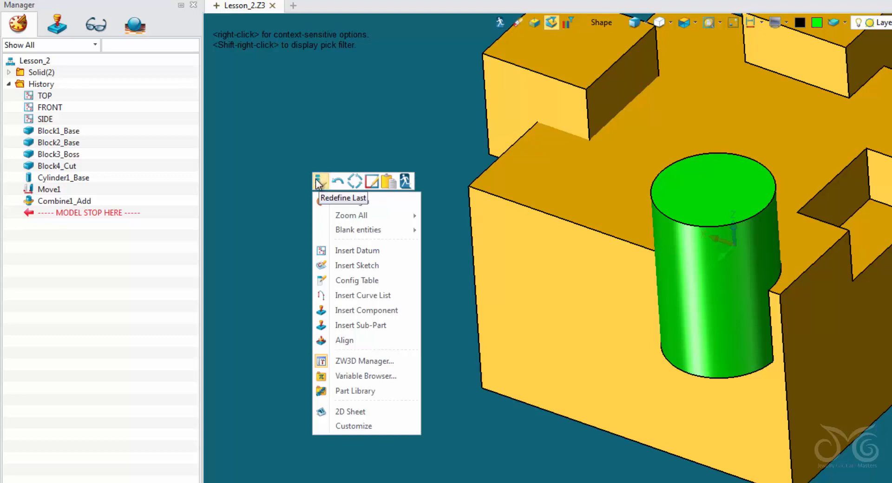
pyautogui.click(303, 180)
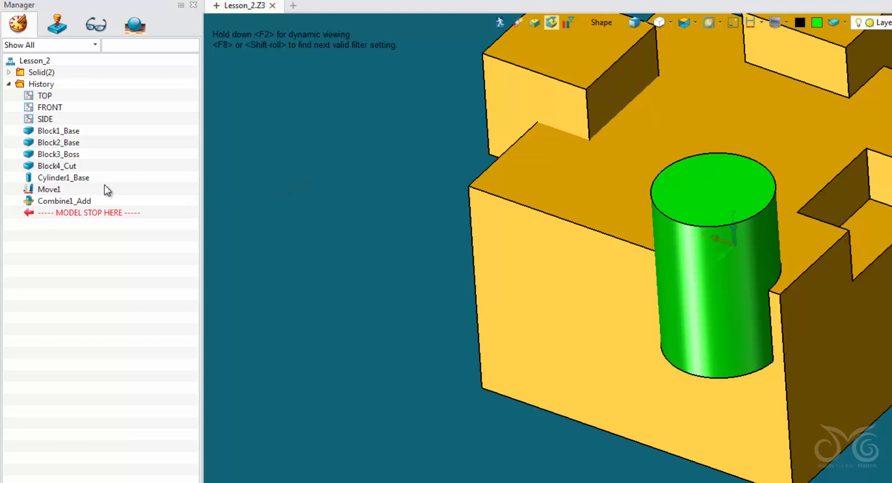
pyautogui.rightClick(65, 201)
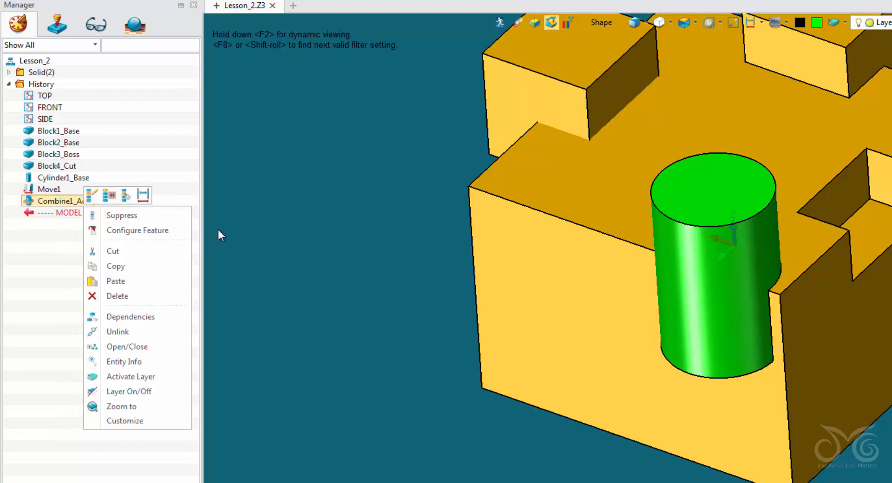
pyautogui.click(288, 228)
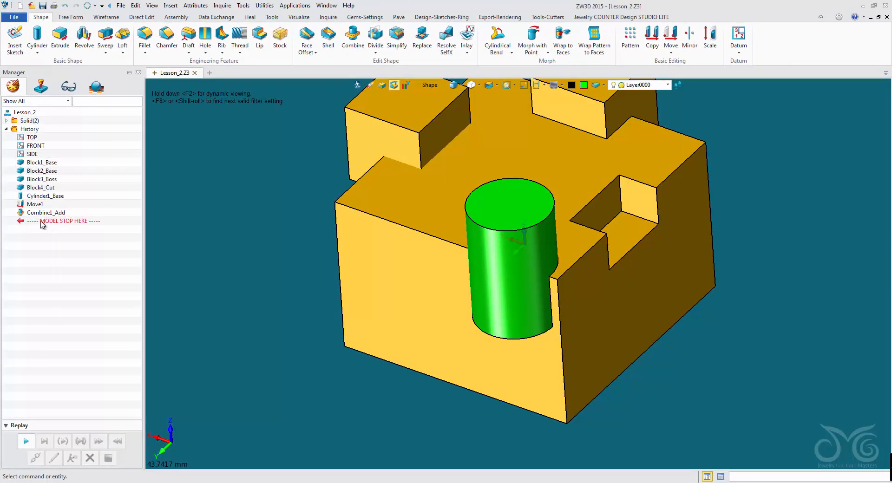
# Step: Roll the history back to before Combine1_Add and redefine that operation with the Remove method, cutting the cylinder from the large block
pyautogui.moveTo(41, 224); pyautogui.dragTo(52, 210)
pyautogui.moveTo(52, 210); pyautogui.dragTo(54, 213)
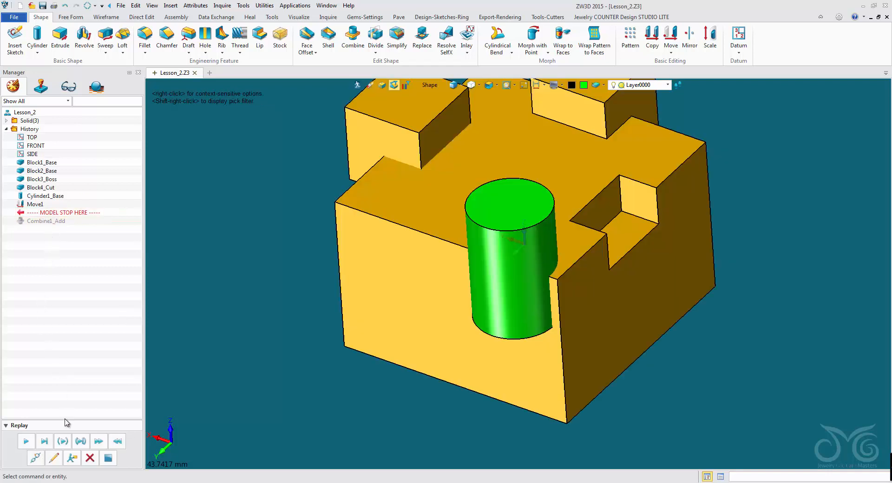
pyautogui.click(54, 460)
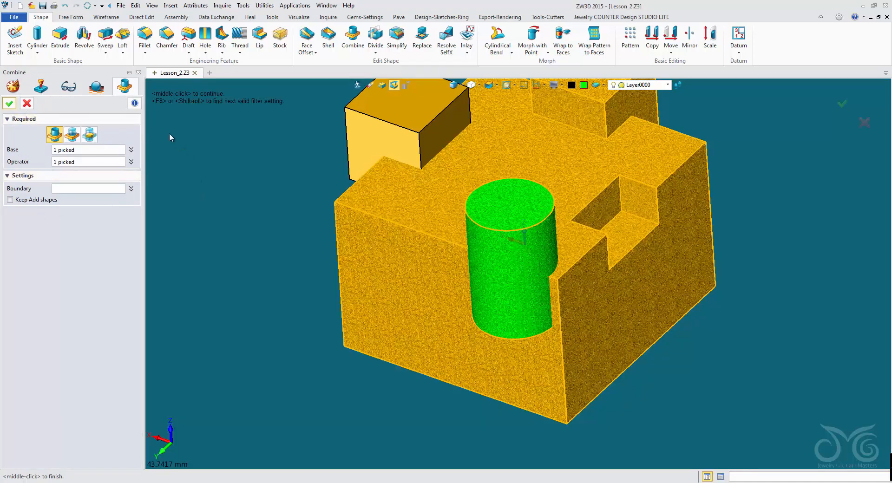
pyautogui.click(75, 136)
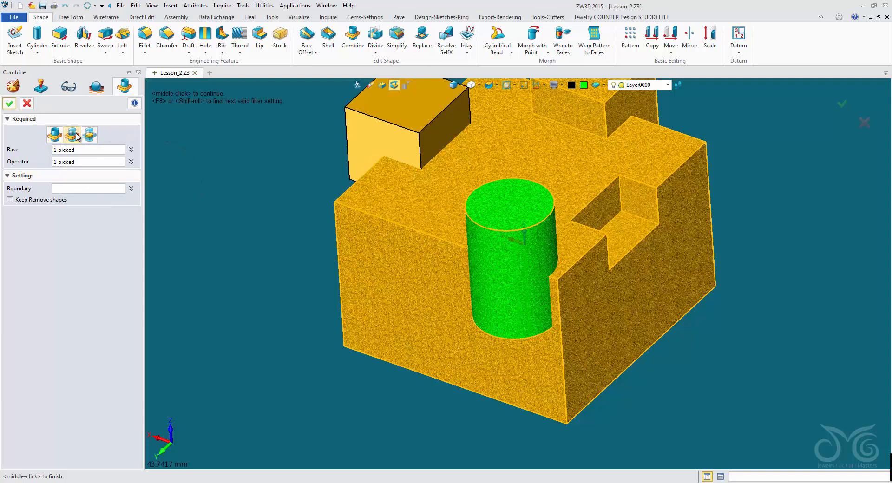
pyautogui.click(9, 103)
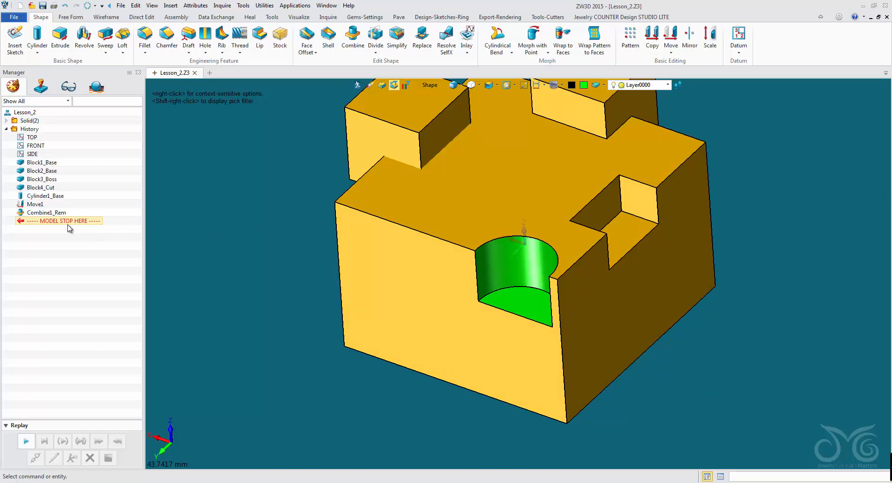
# Step: Roll the history back to before Combine1_Rem and start a Mirror in Copy mode with the green cylinder as the entity
pyautogui.moveTo(68, 227); pyautogui.dragTo(72, 217)
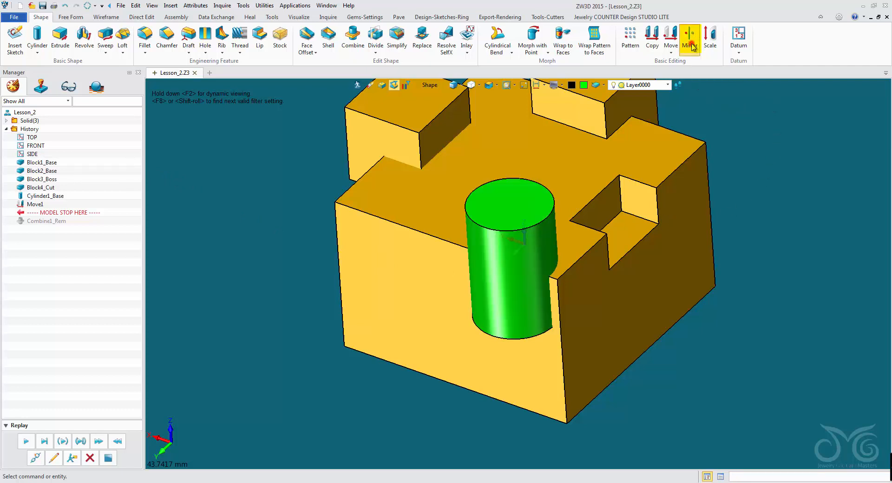
pyautogui.click(692, 45)
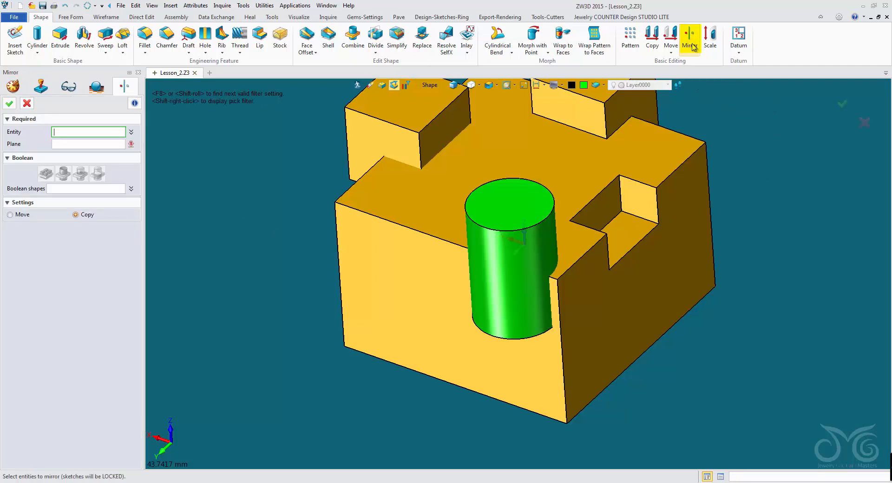
pyautogui.click(504, 225)
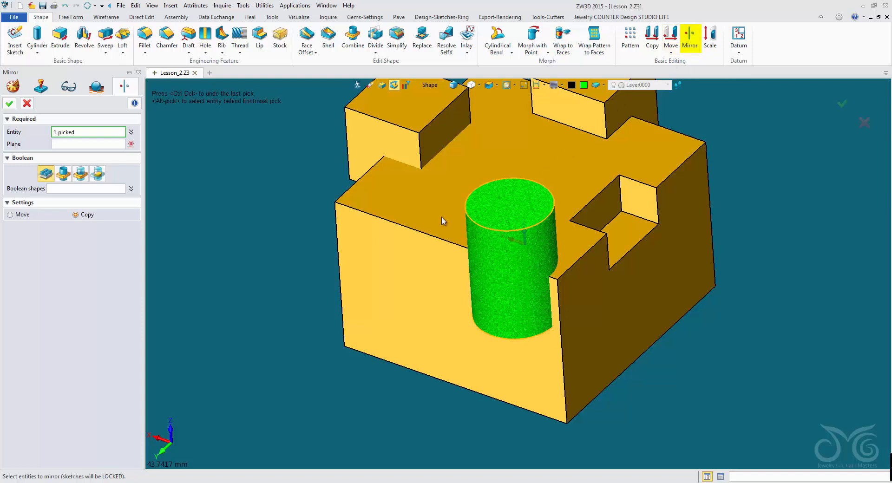
pyautogui.click(93, 144)
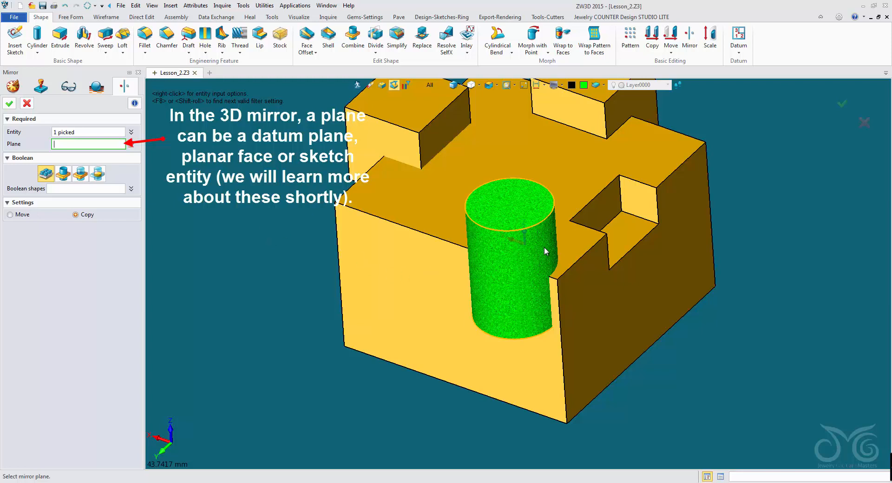
pyautogui.click(525, 198)
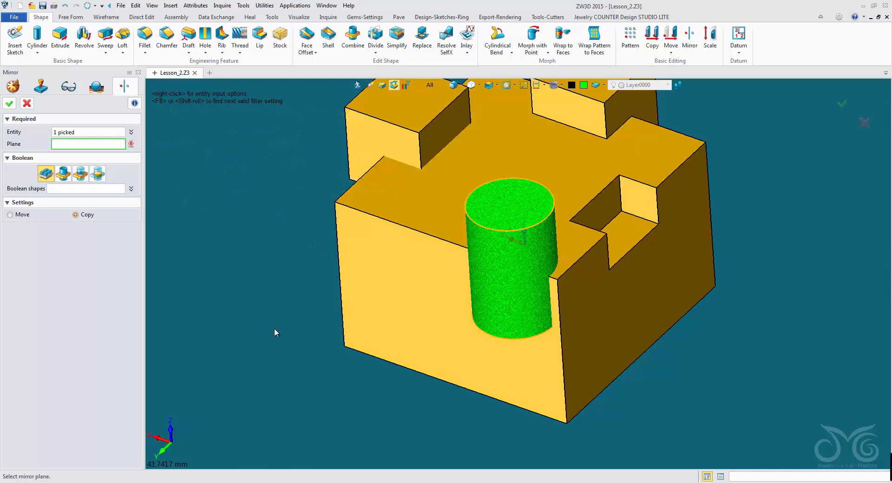
# Step: Switch the model to Wireframe display to expose the datum planes for choosing the cylinder's mirror plane
pyautogui.moveTo(274, 329)
pyautogui.mouseDown(button='right')
pyautogui.moveTo(289, 331)
pyautogui.moveTo(284, 319)
pyautogui.mouseUp(button='right')
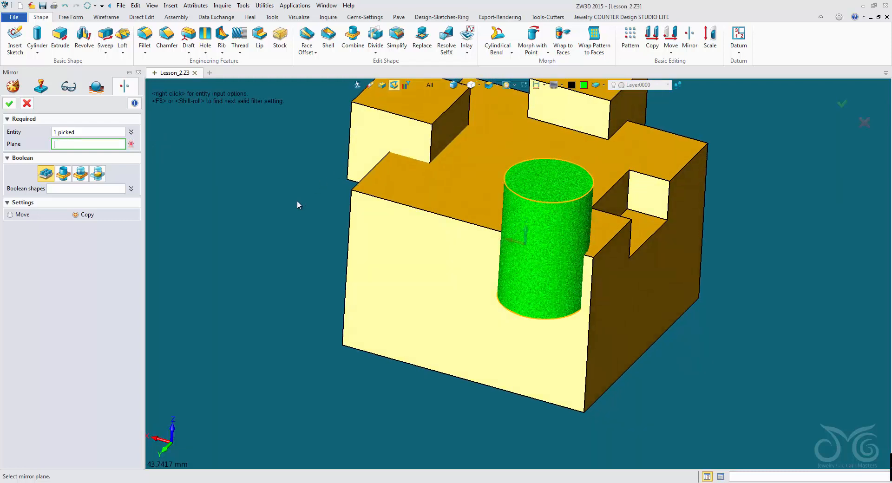
pyautogui.click(463, 86)
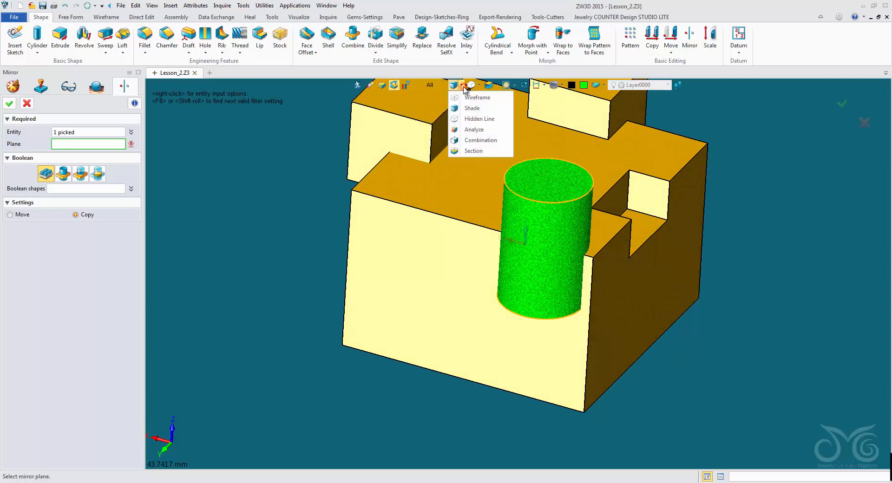
pyautogui.click(475, 98)
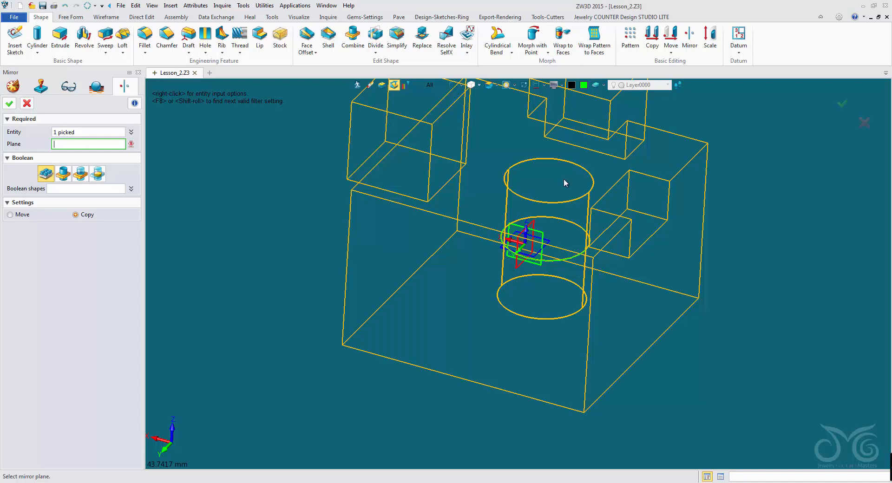
# Step: Mirror the green cylinder about the SIDE datum plane, return to shaded display, and apply the Remove Boolean to cut the copy from the block
pyautogui.click(428, 87)
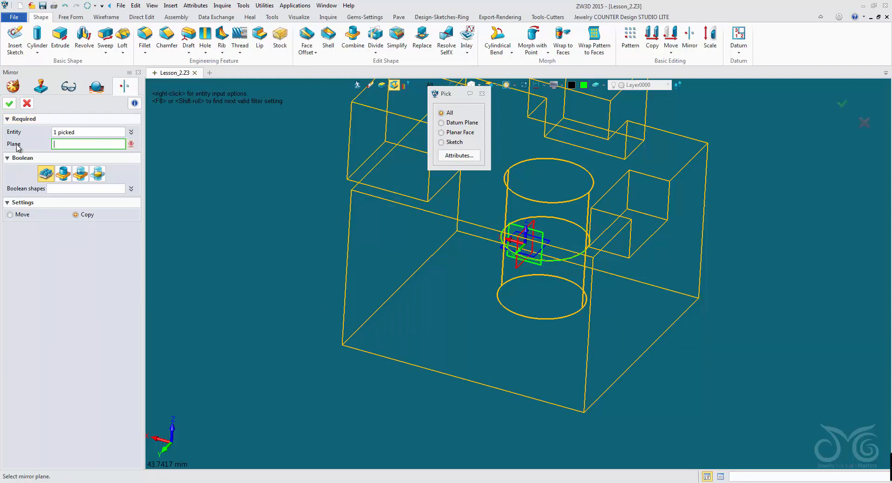
pyautogui.click(461, 123)
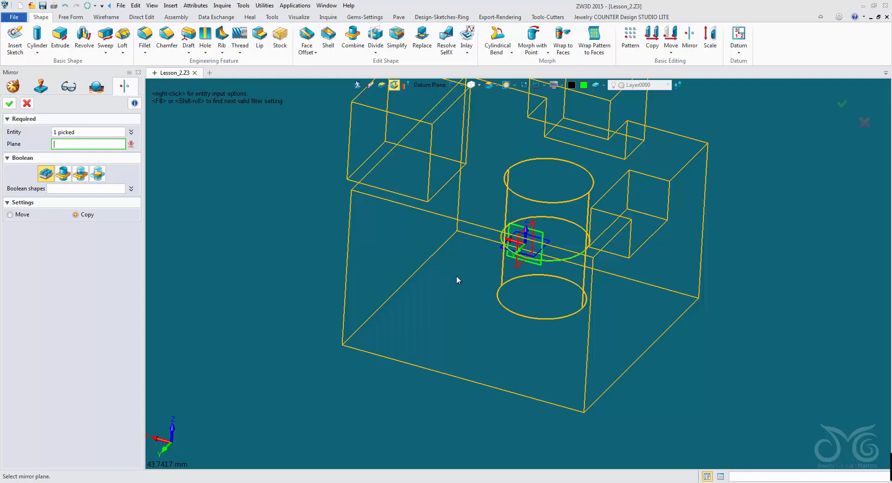
pyautogui.click(518, 273)
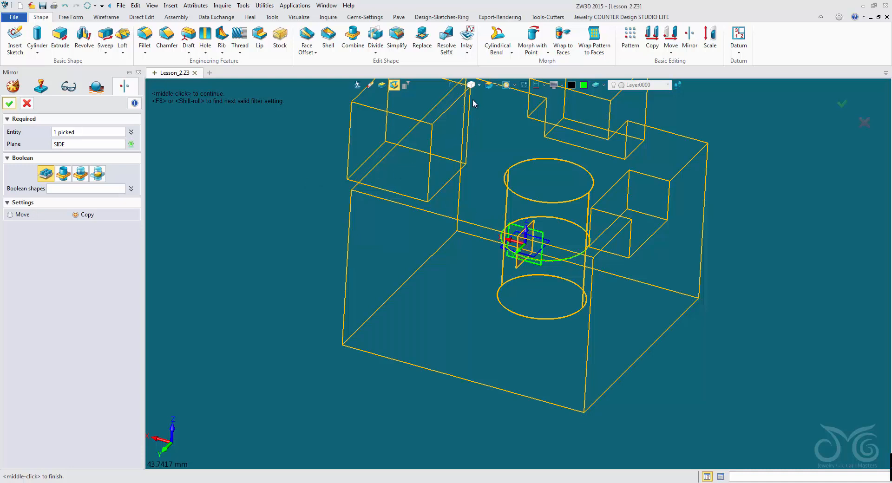
pyautogui.click(454, 85)
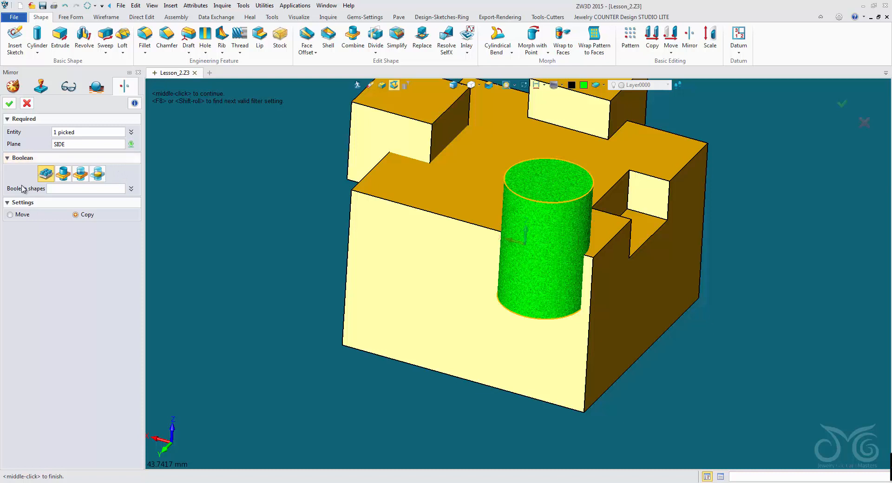
pyautogui.click(68, 187)
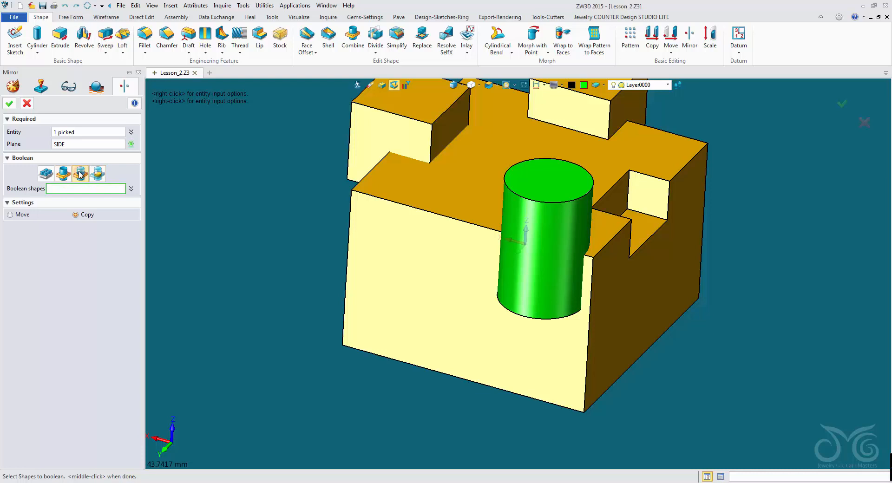
pyautogui.click(8, 103)
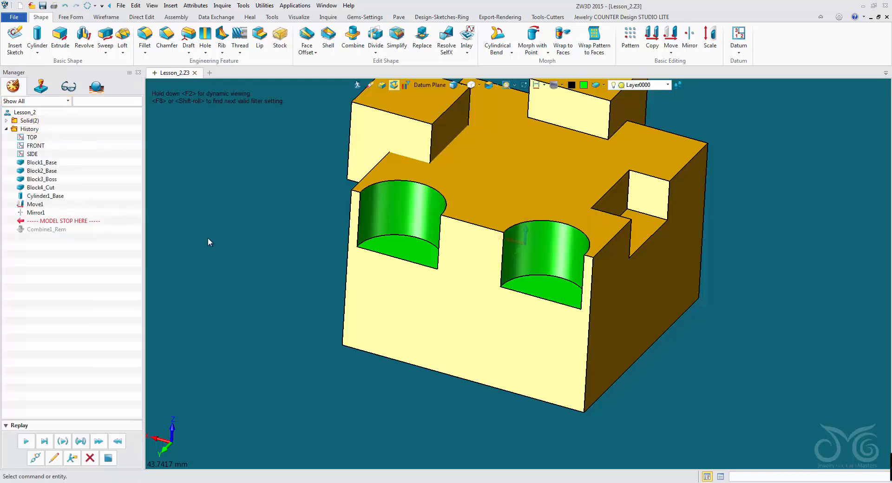
# Step: Redefine the last mirror without Boolean removal to make the copied cylinder a separate solid, and replay Combine1_Rem
pyautogui.rightClick(236, 161)
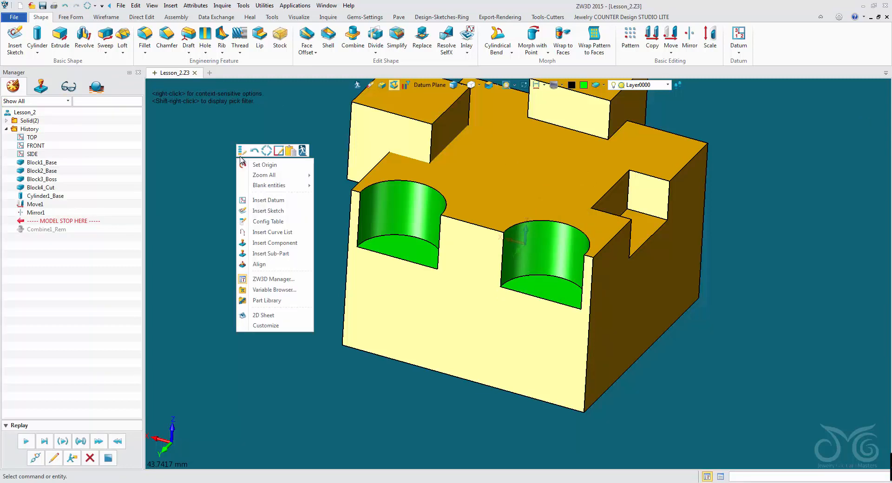
pyautogui.click(242, 150)
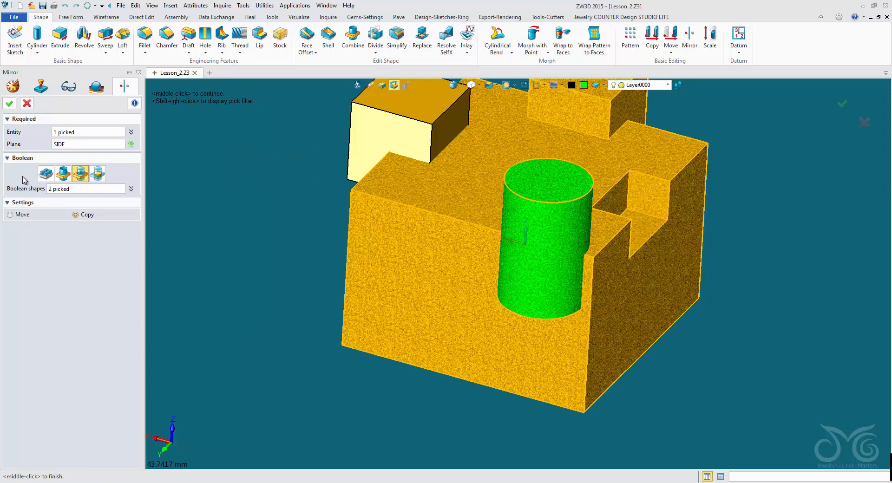
pyautogui.click(47, 173)
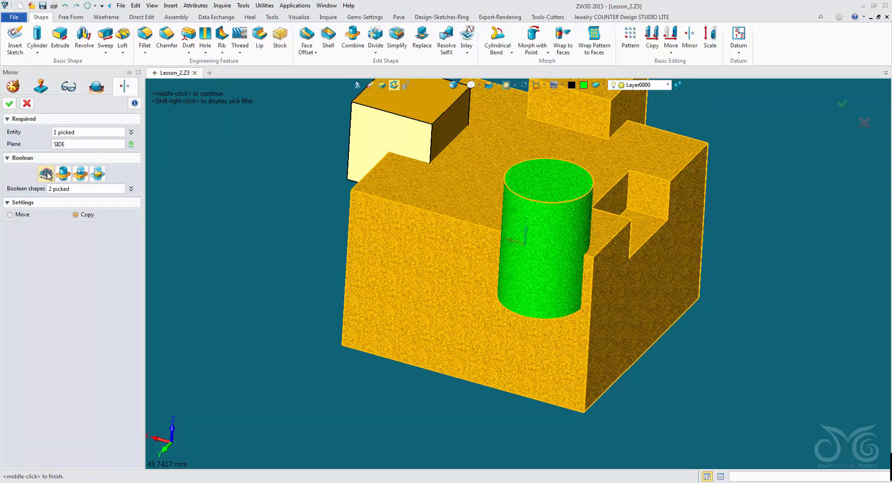
pyautogui.click(10, 104)
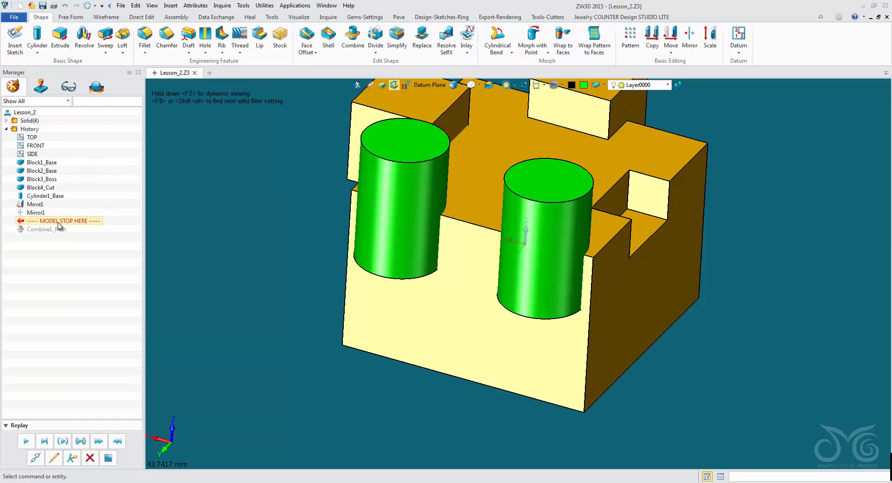
pyautogui.click(26, 441)
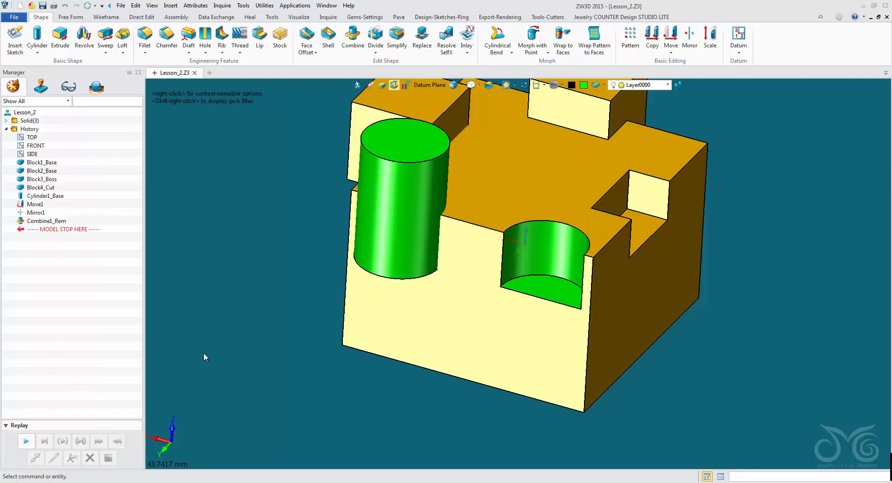
# Step: Try cutting the mirrored cylinder from the large block with a second Combine in Remove mode, and undo that operation
pyautogui.click(354, 40)
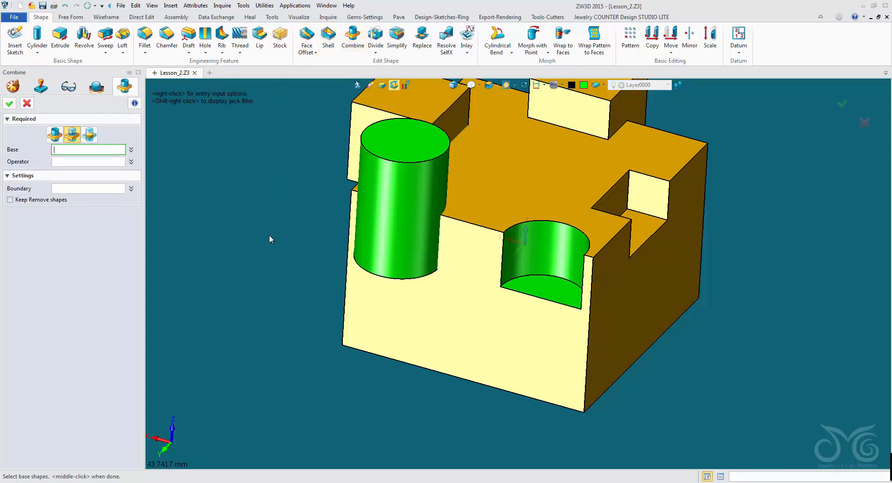
pyautogui.click(384, 292)
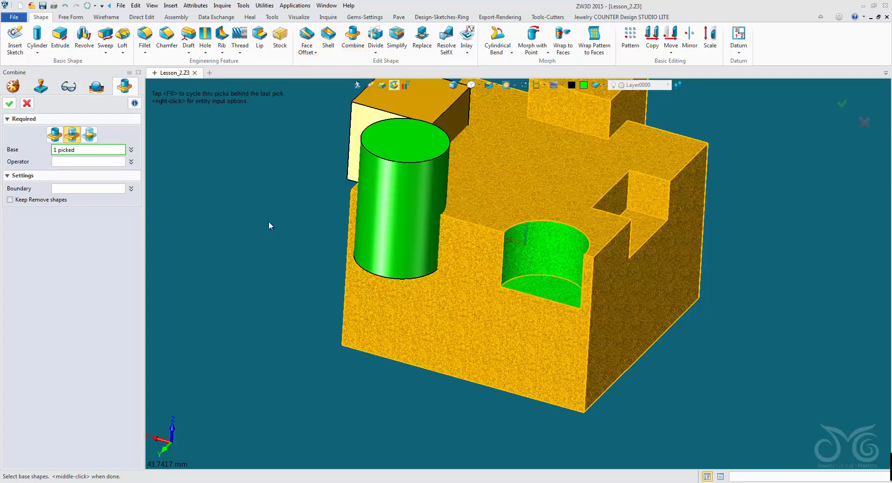
pyautogui.click(414, 220)
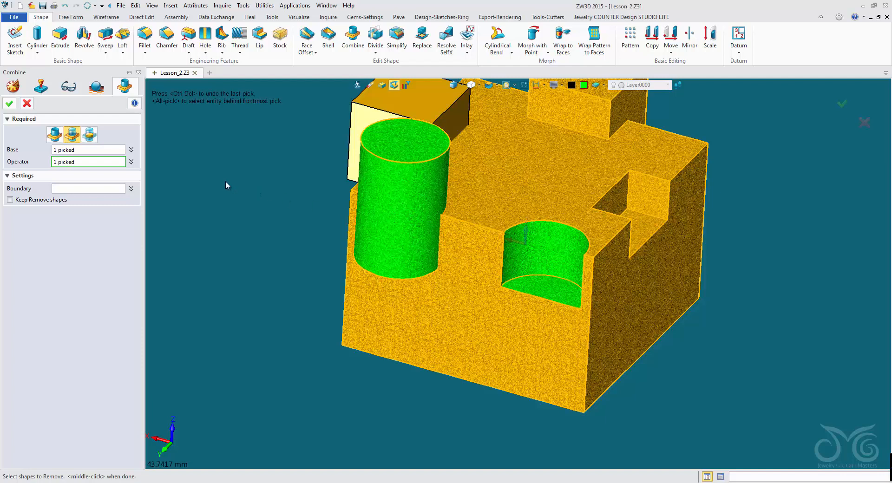
pyautogui.click(9, 104)
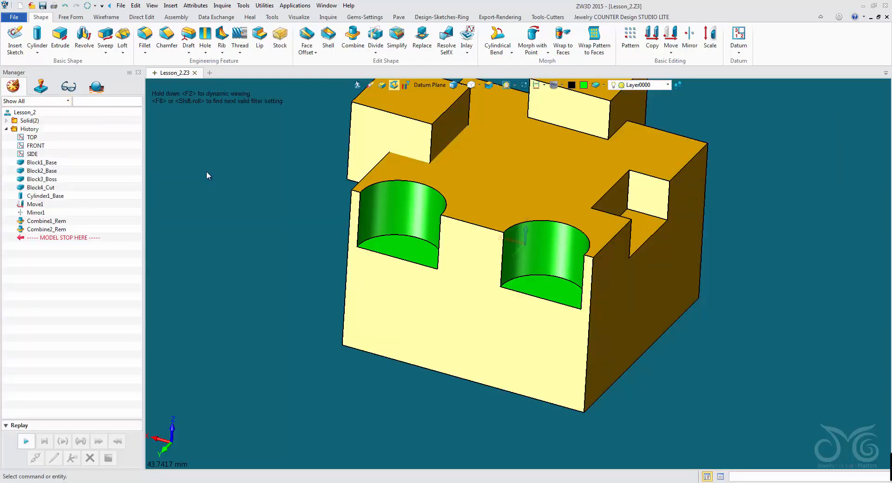
pyautogui.click(64, 6)
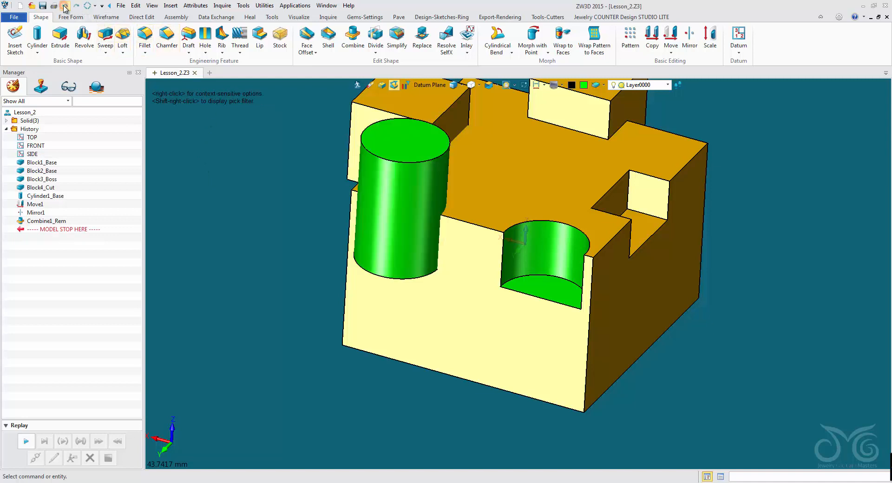
# Step: Redefine Combine1_Rem, allowing the history replay, and add the mirrored cylinder as a second operator to cut both cylinders from the large block
pyautogui.rightClick(215, 173)
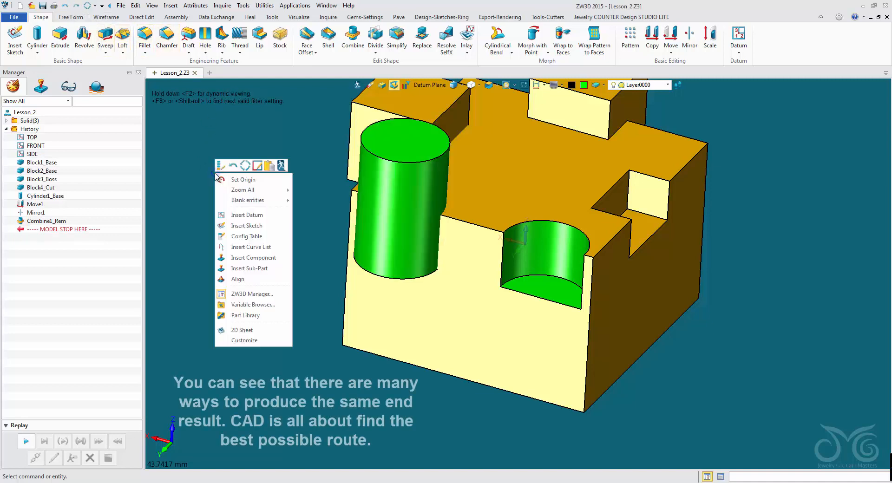
pyautogui.click(219, 167)
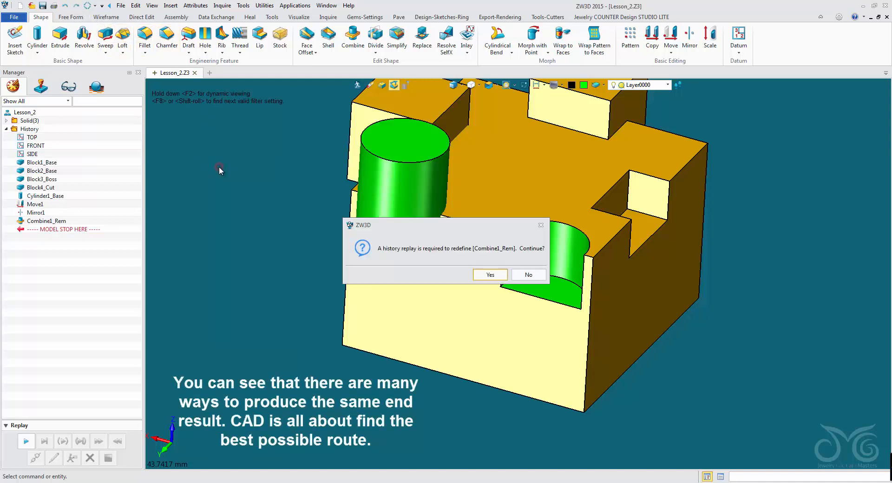
pyautogui.click(491, 278)
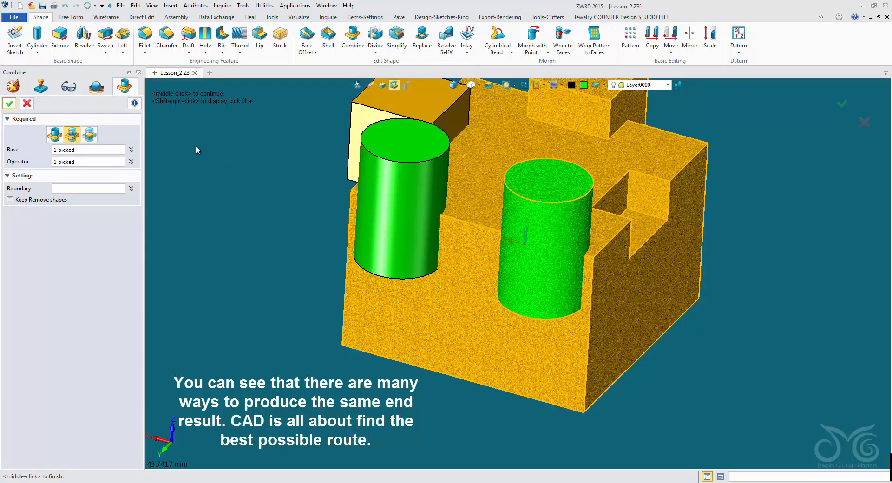
pyautogui.click(99, 162)
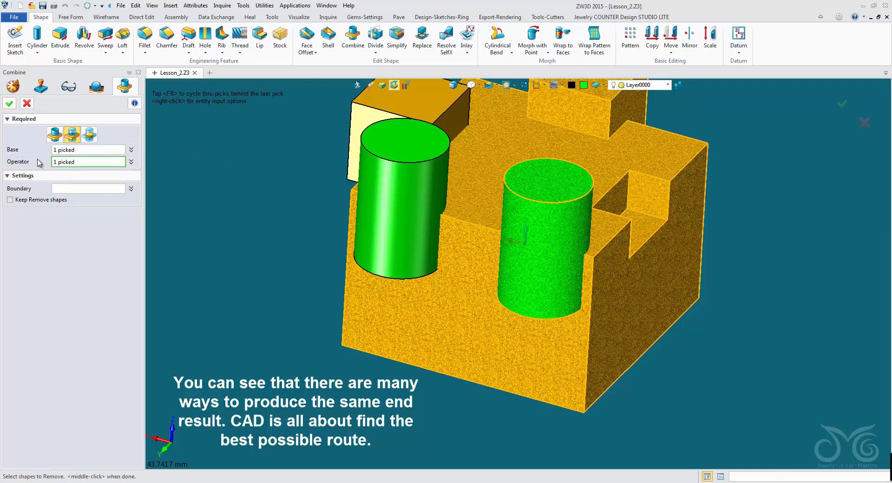
pyautogui.click(363, 184)
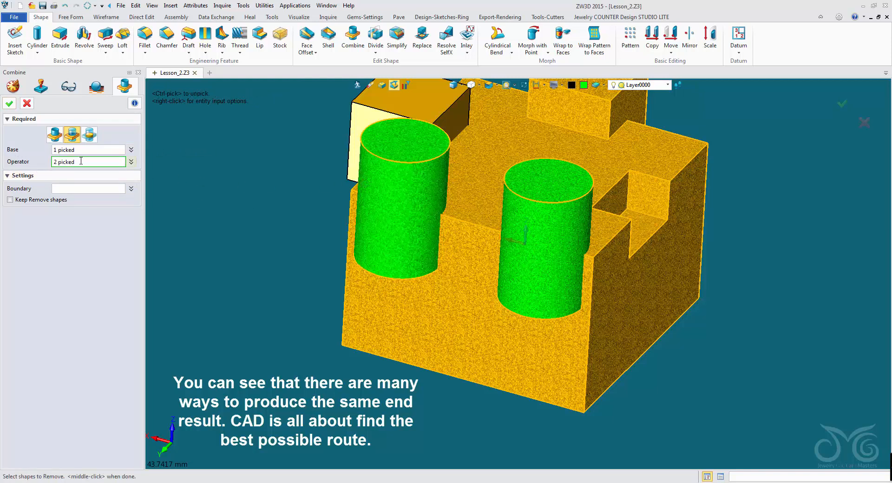
pyautogui.click(10, 103)
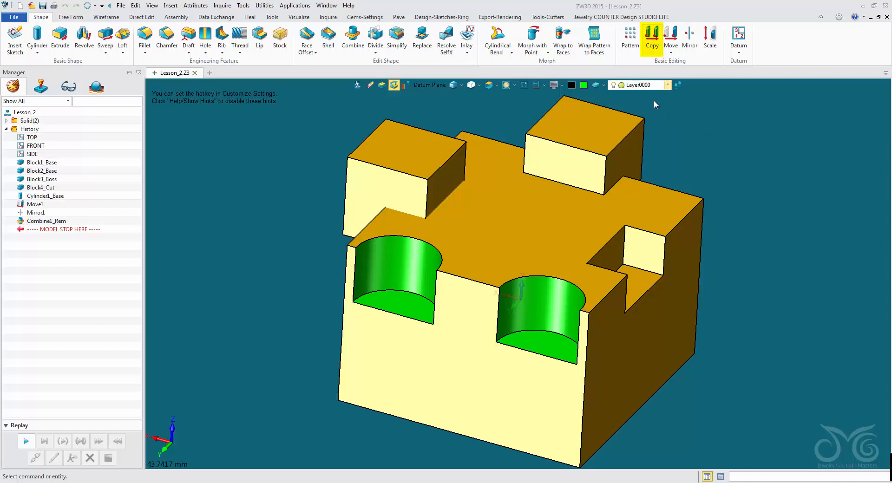
pyautogui.click(653, 43)
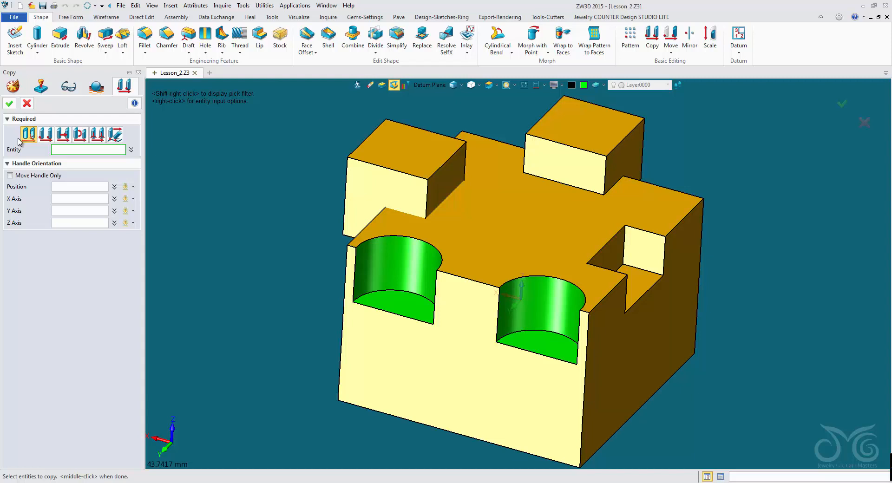
pyautogui.click(27, 104)
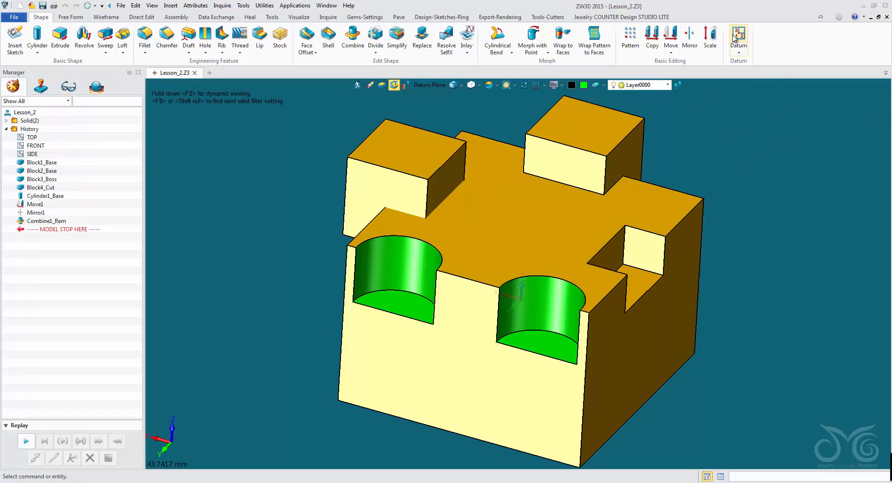
# Step: Start a Scale operation on the small separate block with the Uniform method
pyautogui.click(711, 37)
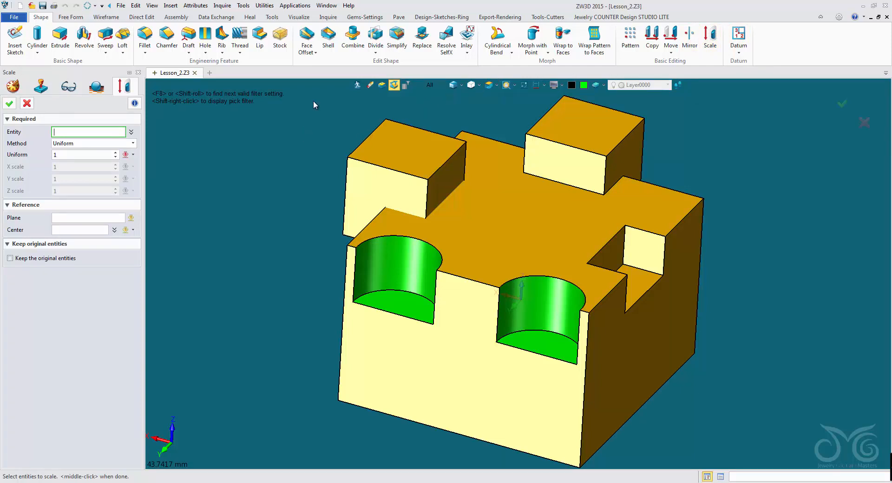
pyautogui.click(384, 144)
pyautogui.click(383, 143)
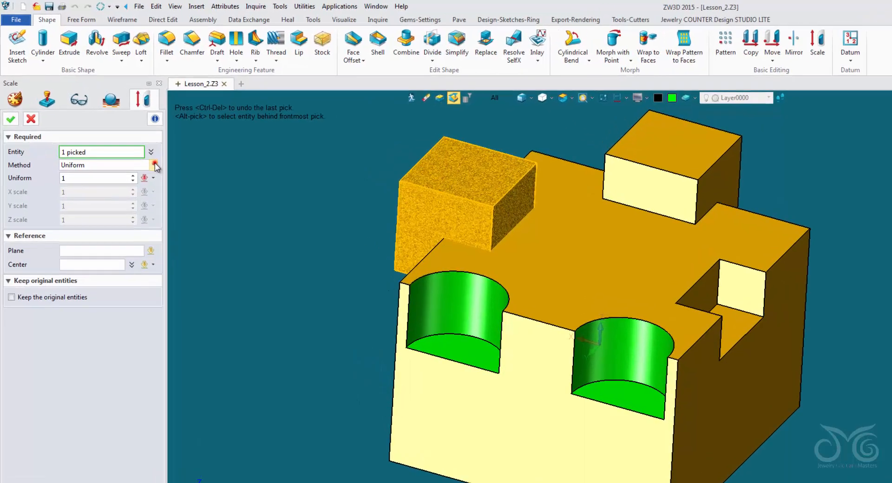
pyautogui.click(133, 144)
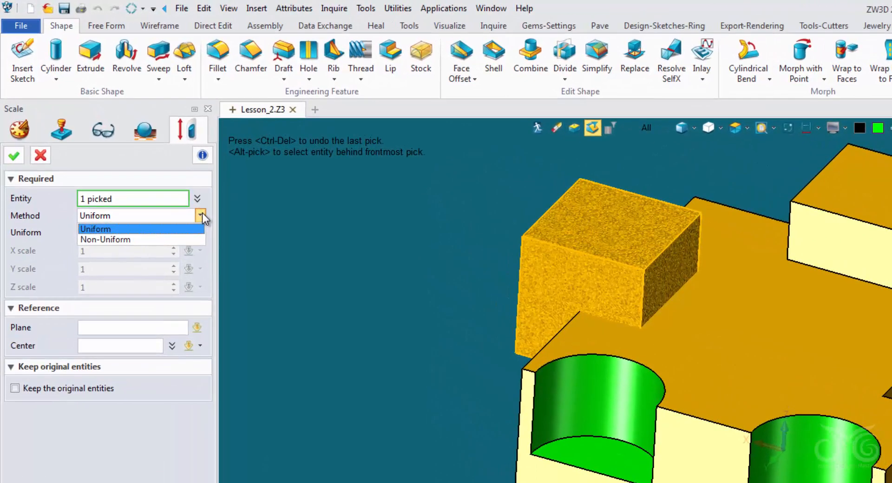
pyautogui.click(184, 229)
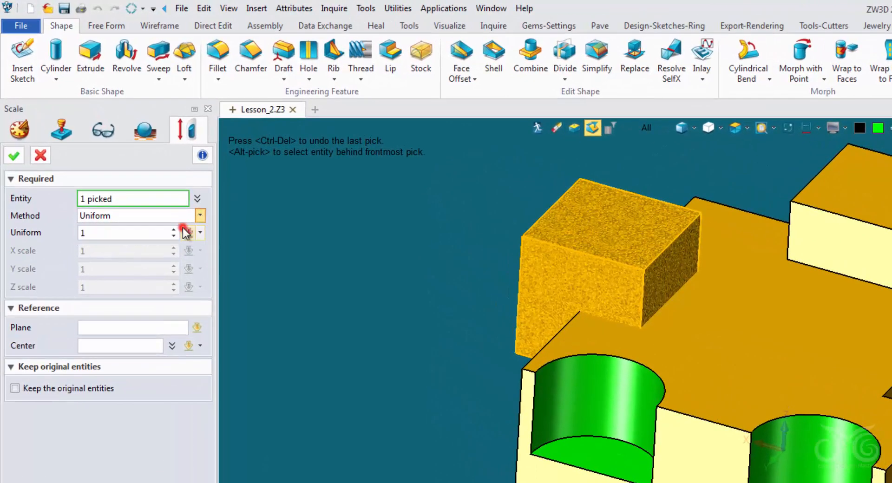
# Step: Try uniform scale factors of 1.1, 1.4 and 1.2 on the small separate block
pyautogui.click(148, 232)
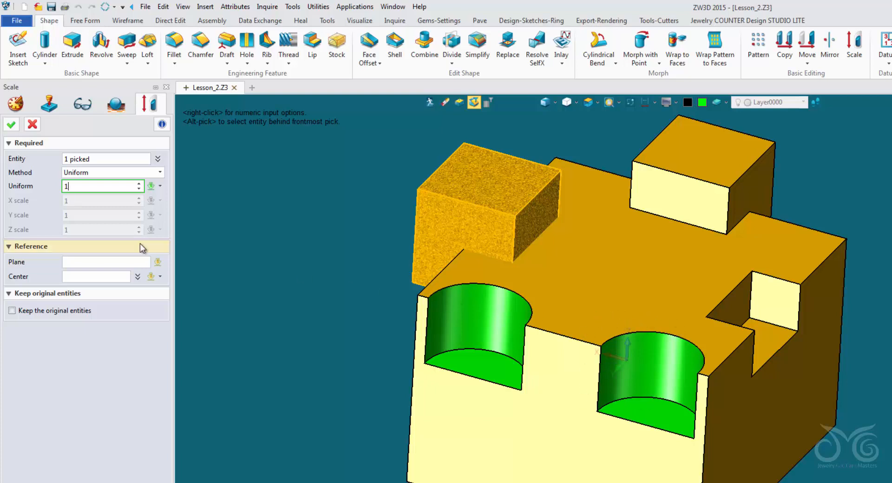
pyautogui.click(86, 185)
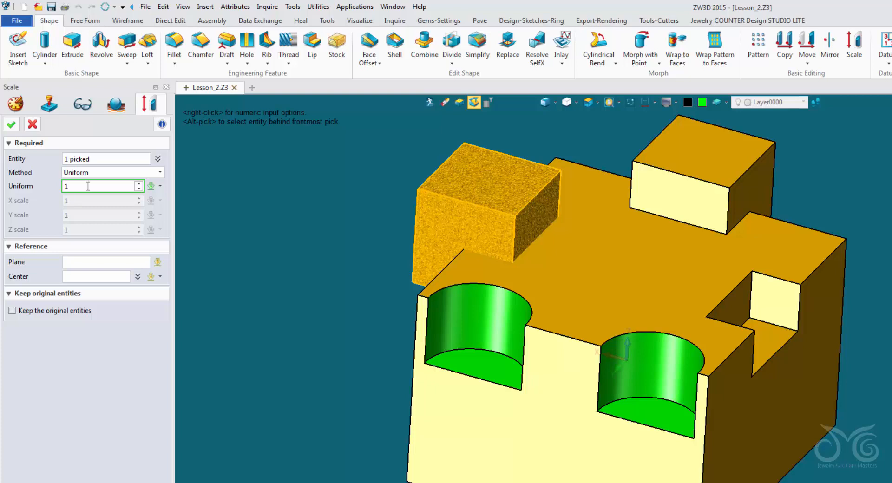
pyautogui.doubleClick(88, 186)
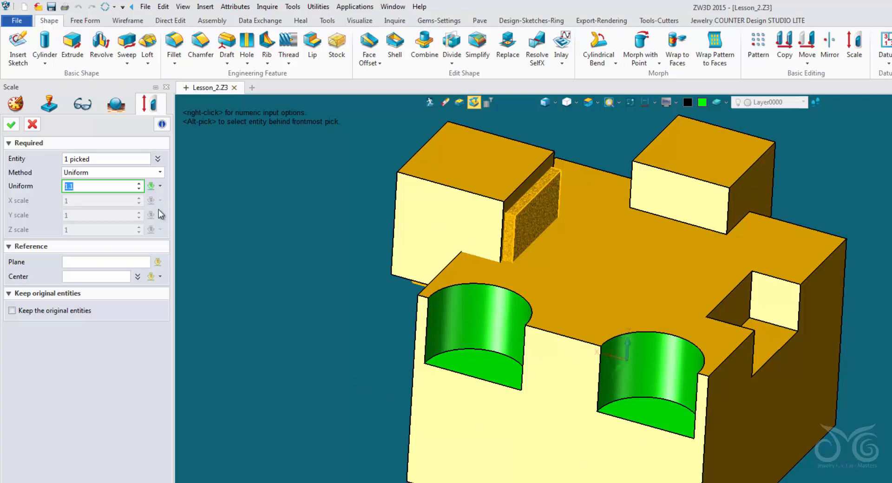
pyautogui.click(87, 187)
pyautogui.scroll(3, 86, 187)
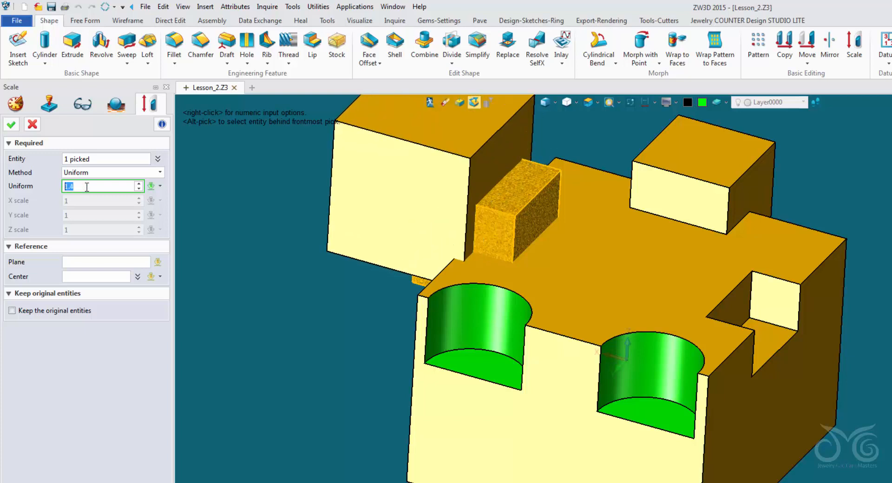
pyautogui.scroll(-2, 87, 187)
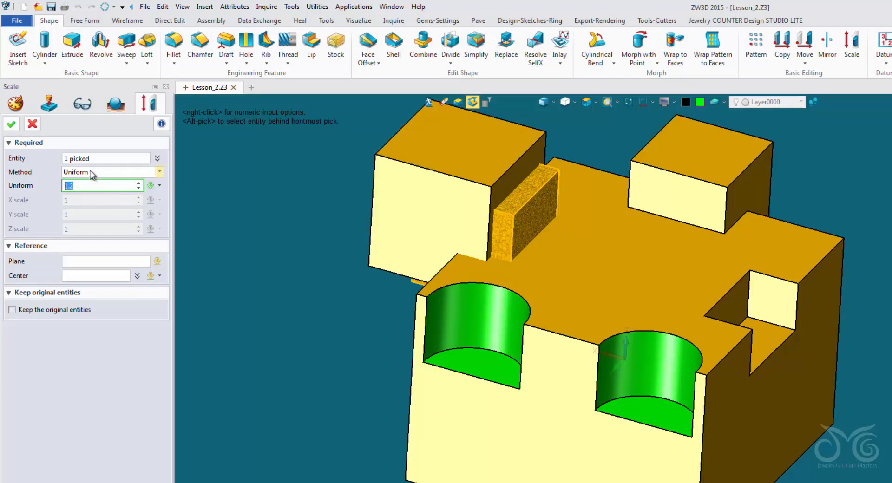
# Step: Switch the Scale method to Non-Uniform and try X scale factors of 1.3 and 1.2 on the small block
pyautogui.click(91, 173)
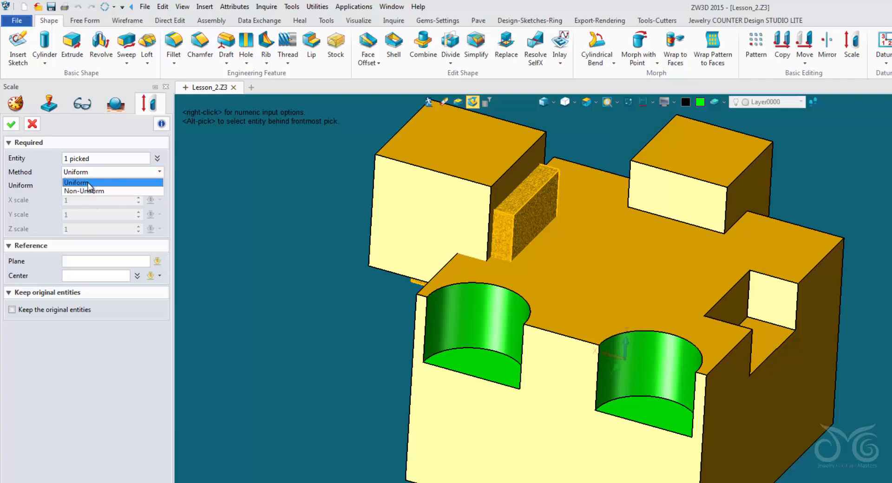
pyautogui.click(86, 191)
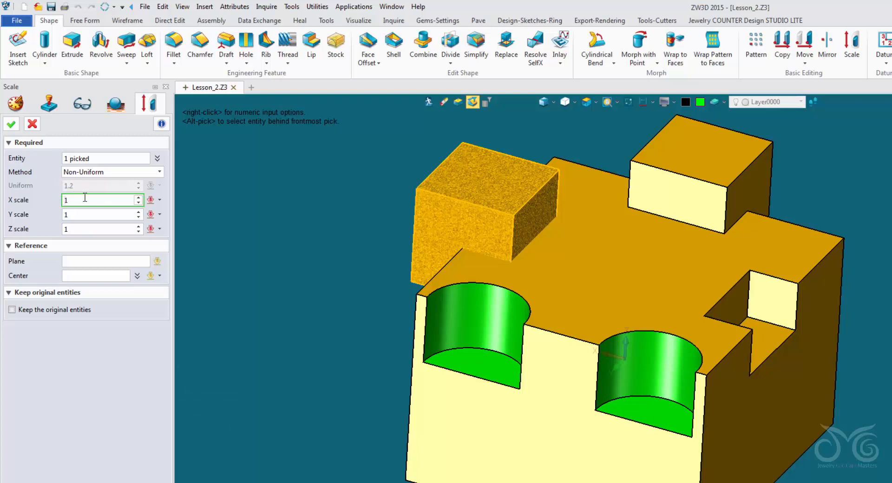
pyautogui.write('.3')
pyautogui.press('Return')
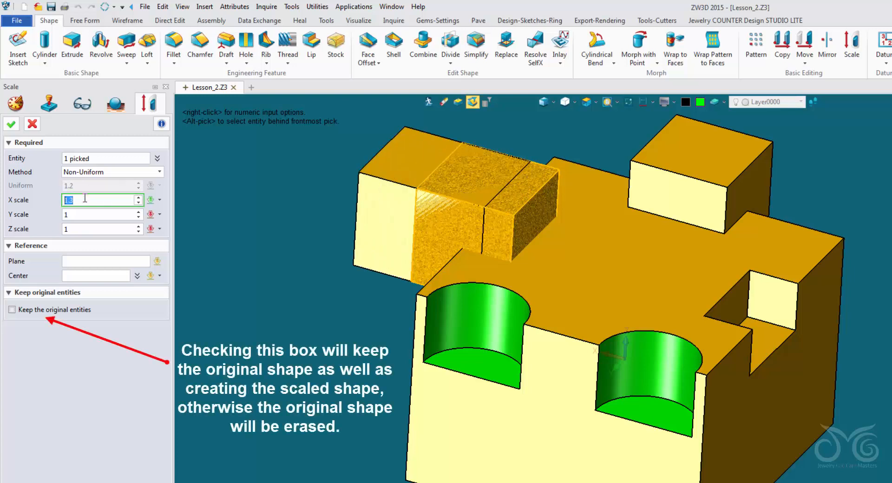
pyautogui.scroll(-1, 85, 198)
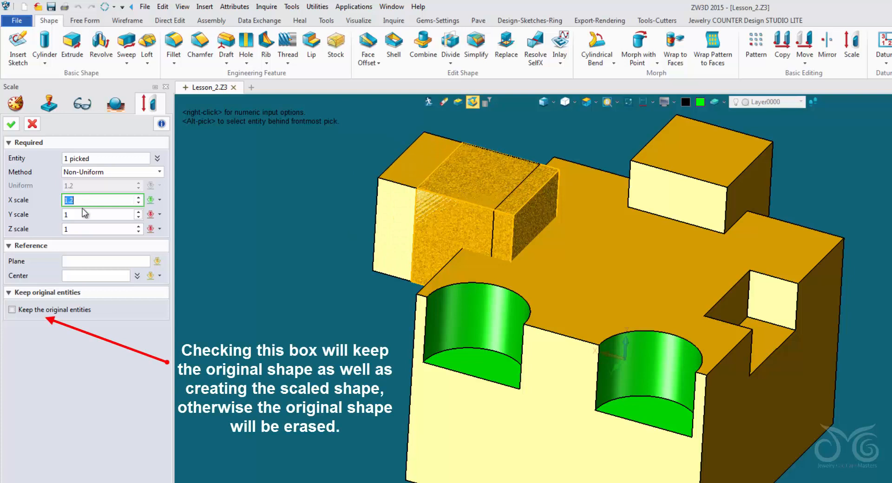
# Step: Set the small block's Y scale factor to 1.5
pyautogui.click(86, 214)
pyautogui.write('.2')
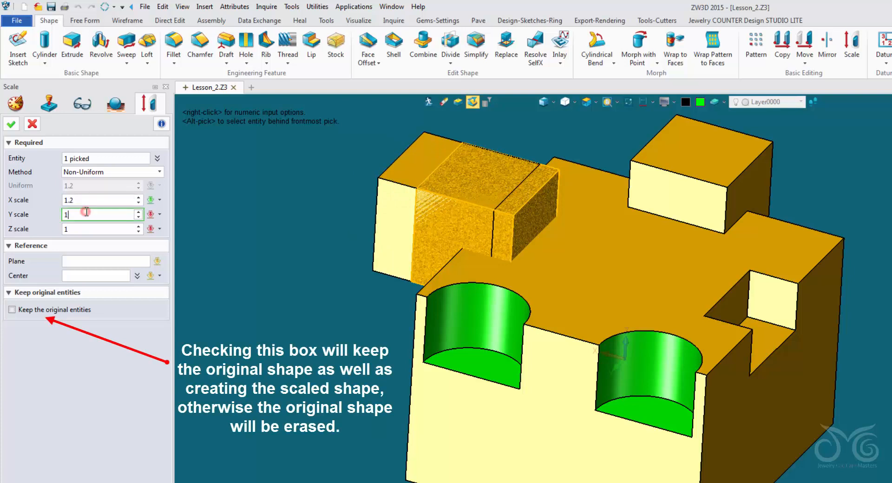
pyautogui.press('Return')
pyautogui.scroll(1, 87, 213)
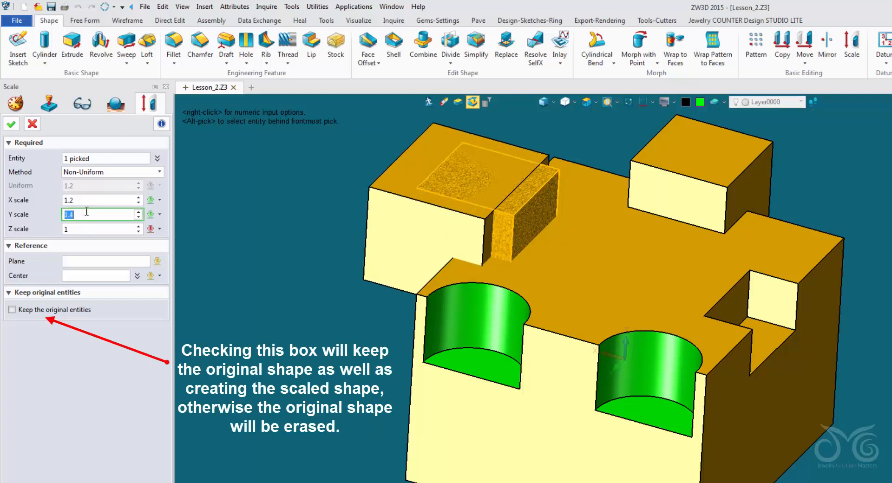
pyautogui.scroll(1, 87, 212)
# Step: Try an X scale of 1 with a Z scale of 1.2, and an X scale of 1.2
pyautogui.click(88, 203)
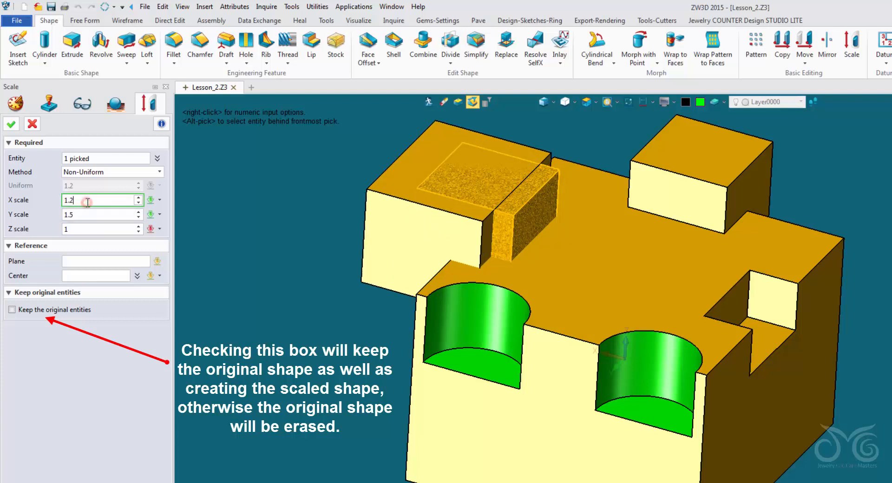
pyautogui.scroll(-2, 87, 202)
pyautogui.click(89, 229)
pyautogui.scroll(2, 90, 228)
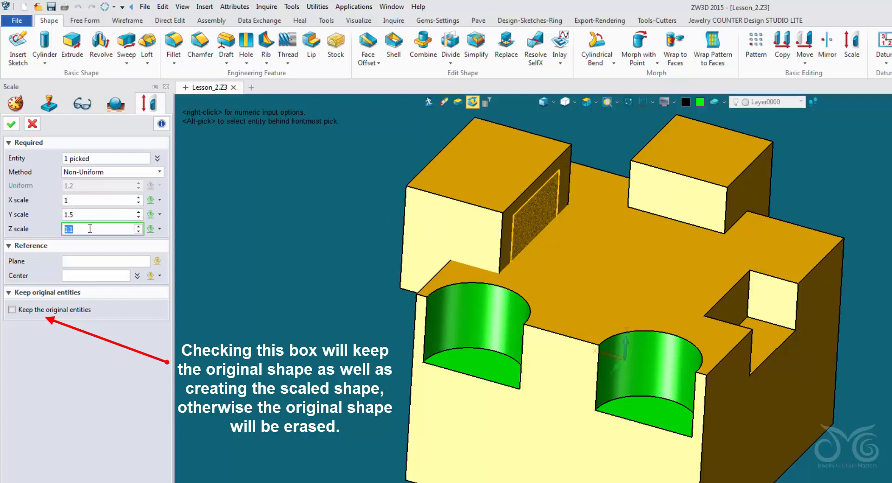
pyautogui.click(89, 200)
pyautogui.scroll(1, 89, 200)
pyautogui.scroll(1, 89, 199)
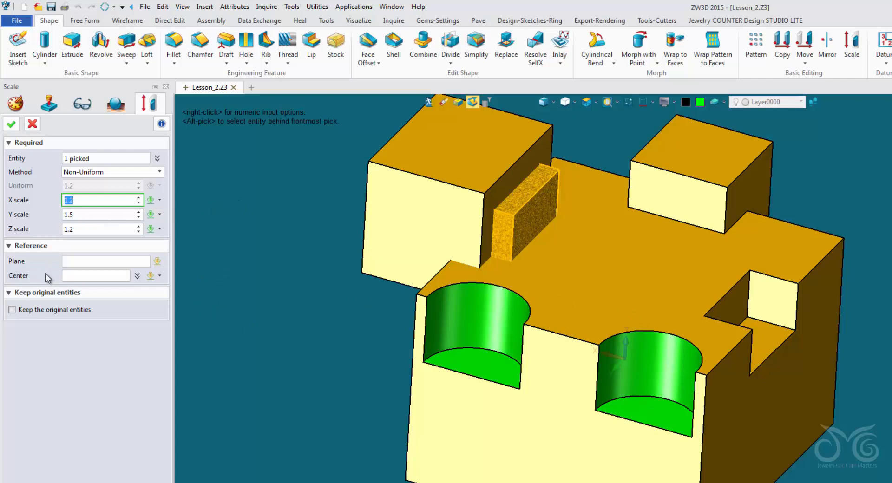
# Step: Set the Z and X scale factors to 1 and apply the non-uniform scaling to the small block
pyautogui.click(77, 275)
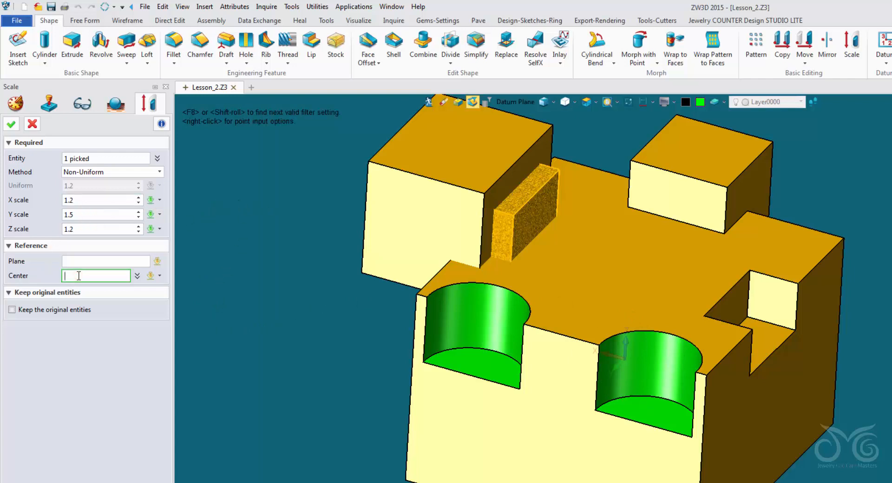
pyautogui.click(107, 231)
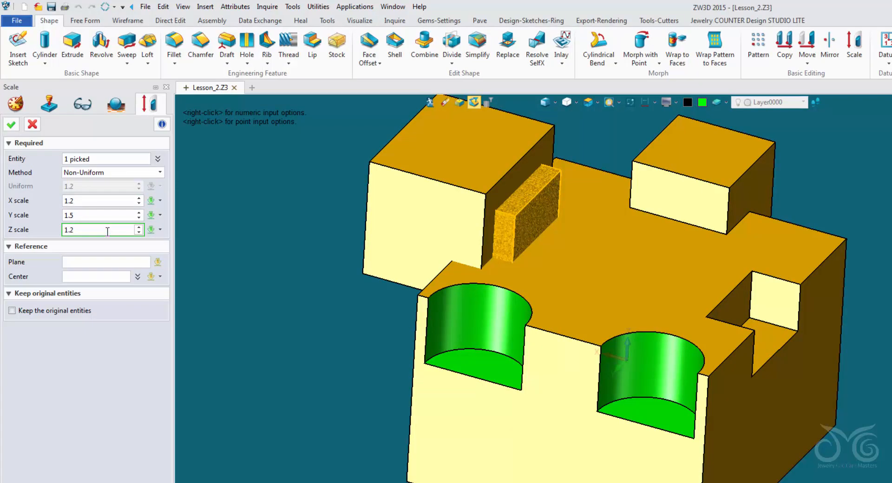
pyautogui.scroll(-2, 108, 231)
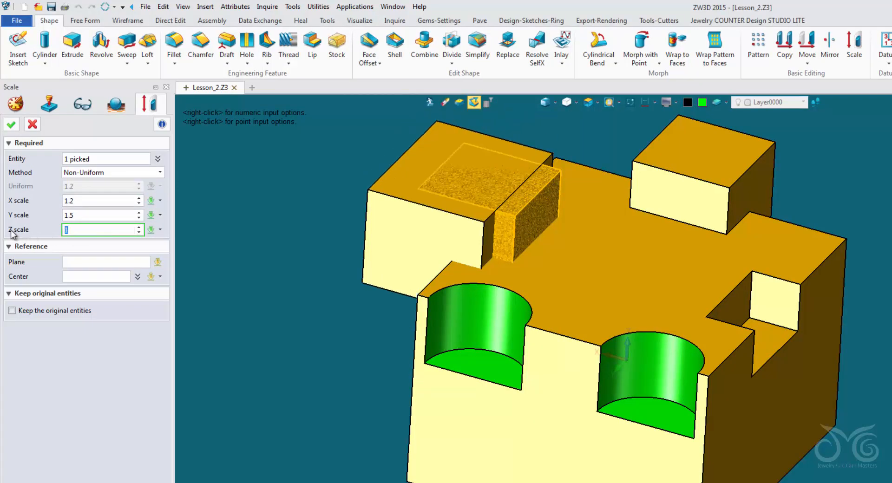
pyautogui.click(83, 203)
pyautogui.scroll(-1, 84, 204)
pyautogui.scroll(-1, 85, 203)
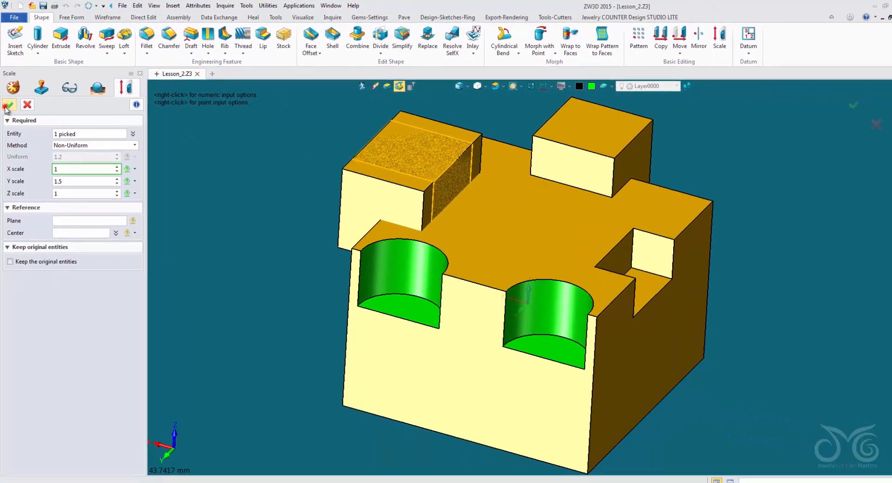
pyautogui.click(11, 124)
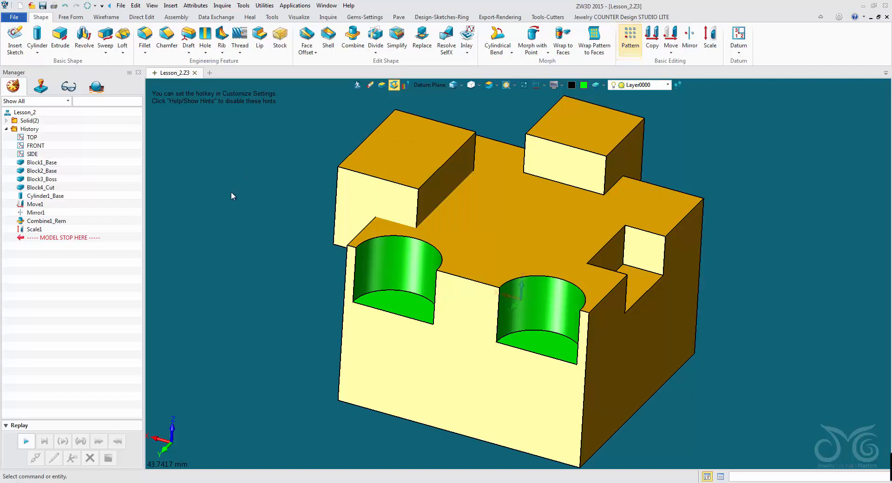
# Step: Roll the model history back to just after Block2_Base
pyautogui.moveTo(104, 236)
pyautogui.mouseDown()
pyautogui.moveTo(76, 239)
pyautogui.moveTo(80, 176)
pyautogui.mouseUp()
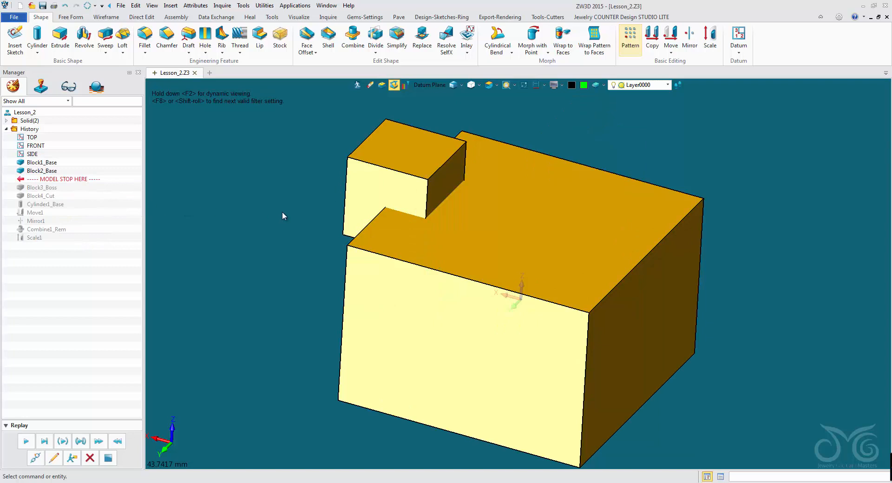
pyautogui.moveTo(285, 212); pyautogui.dragTo(338, 226, button='middle')
pyautogui.moveTo(367, 144); pyautogui.dragTo(333, 175, button='middle')
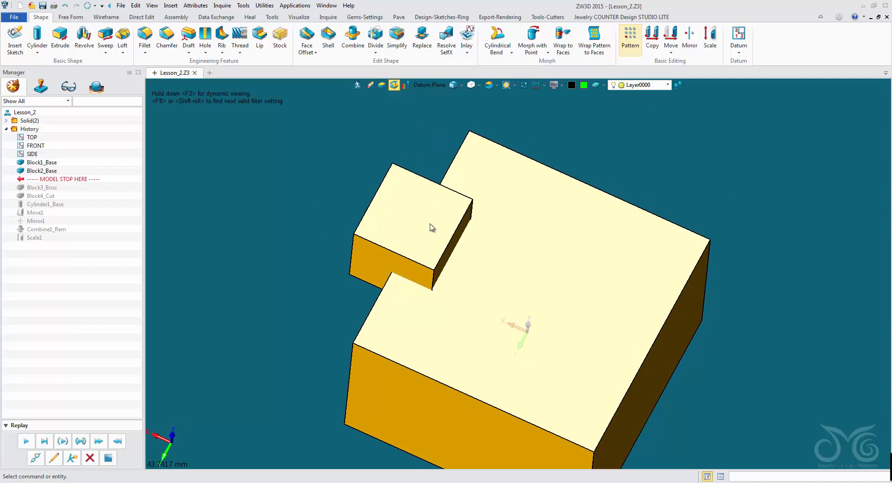
# Step: Set the selection filter to Shape and start a circular Pattern with the small block as the base
pyautogui.click(430, 85)
pyautogui.click(448, 171)
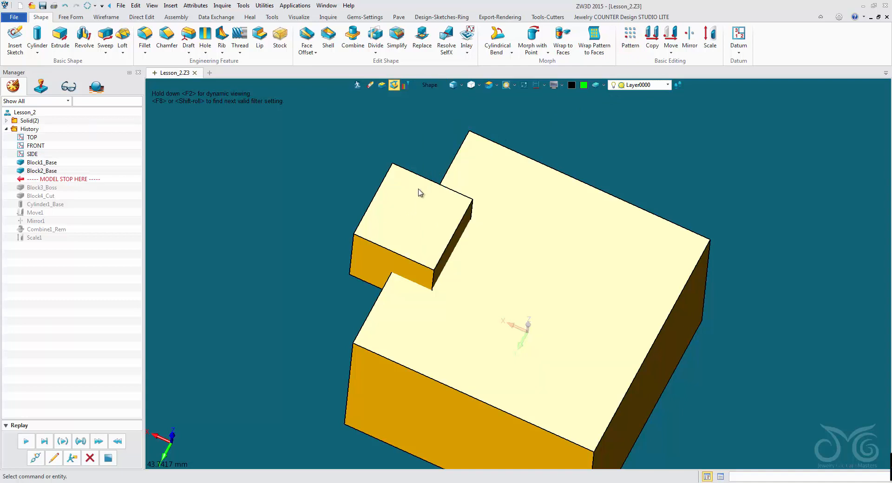
pyautogui.click(631, 39)
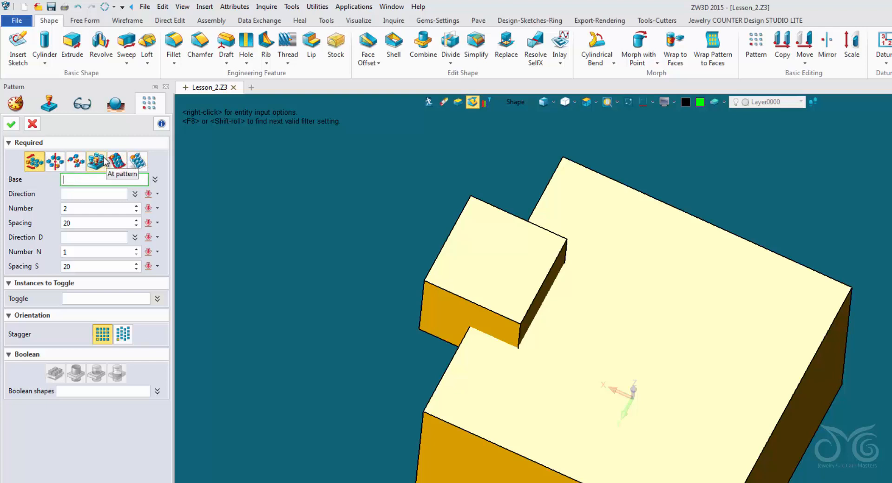
pyautogui.click(55, 163)
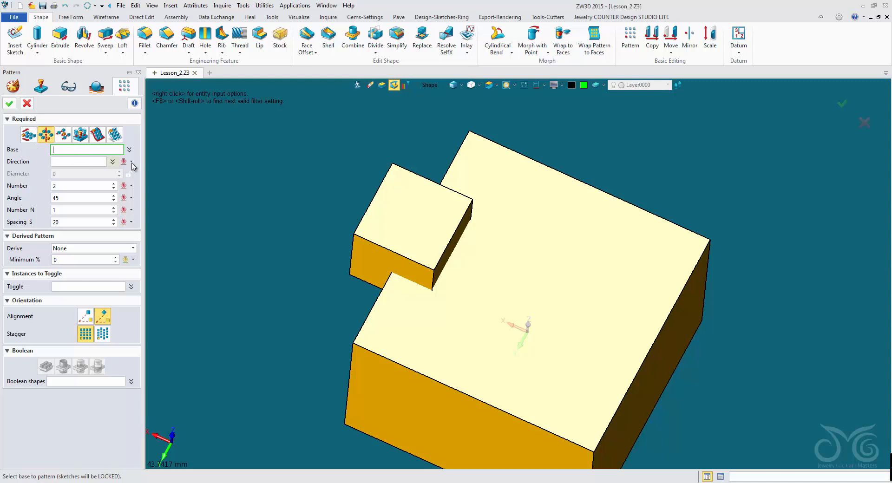
pyautogui.click(390, 216)
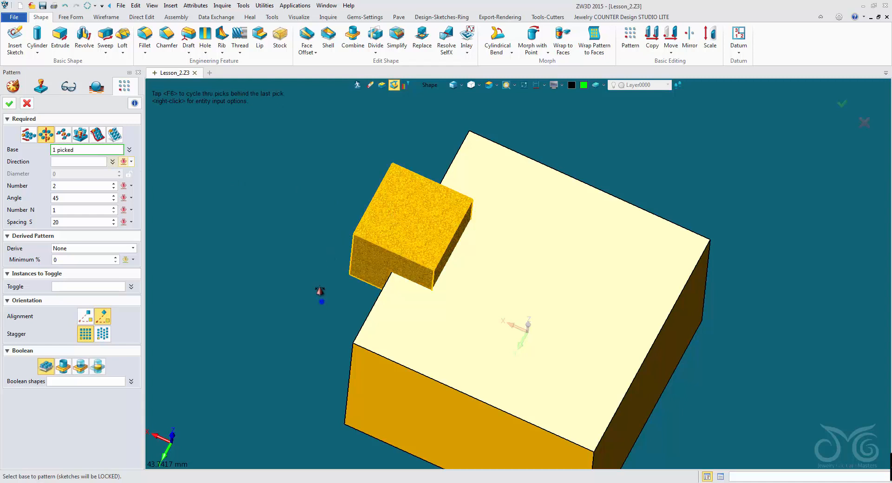
pyautogui.moveTo(320, 292); pyautogui.dragTo(319, 272, button='right')
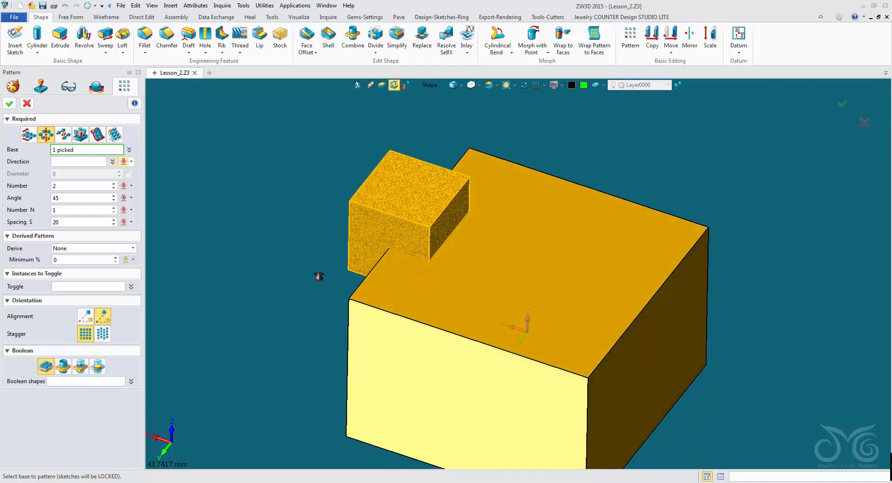
# Step: Set the circular pattern's direction to the Z axis
pyautogui.click(71, 162)
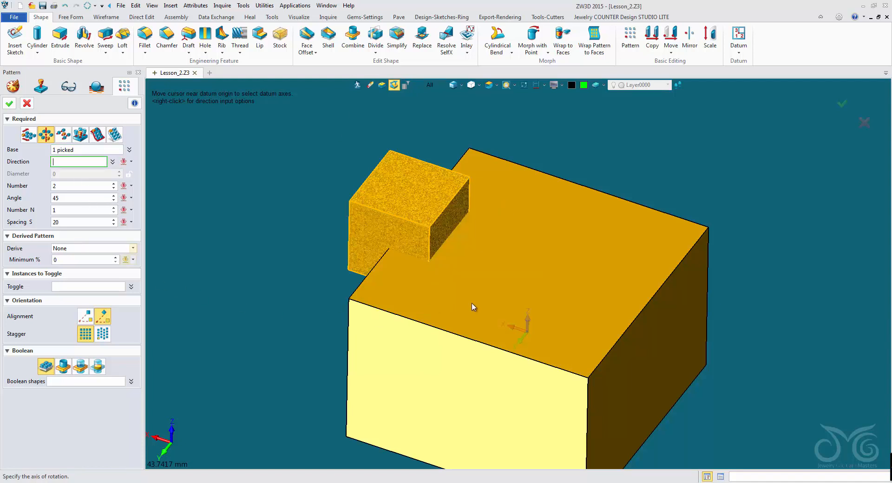
pyautogui.click(530, 323)
pyautogui.press('BackSpace')
pyautogui.click(175, 430)
pyautogui.press('BackSpace')
pyautogui.rightClick(227, 168)
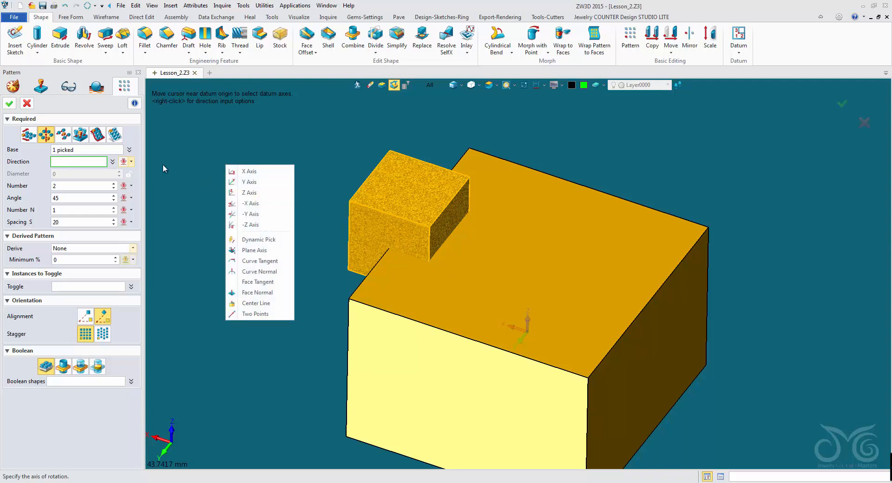
pyautogui.click(123, 162)
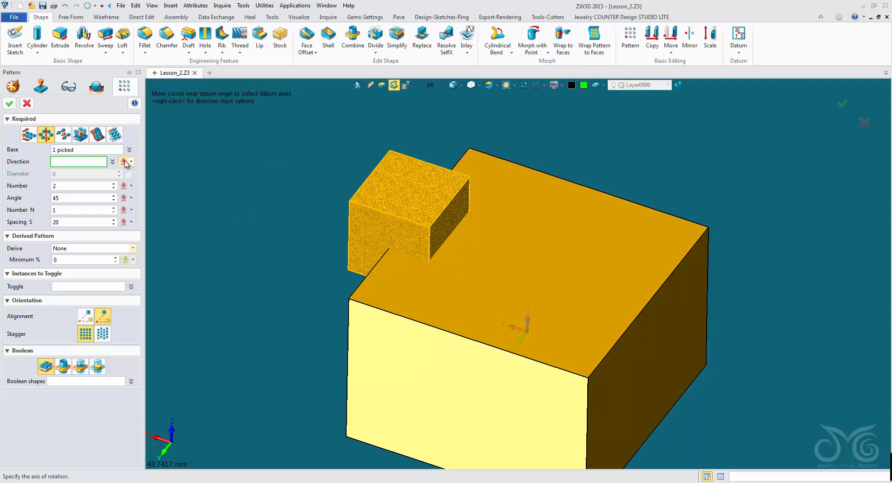
pyautogui.click(123, 161)
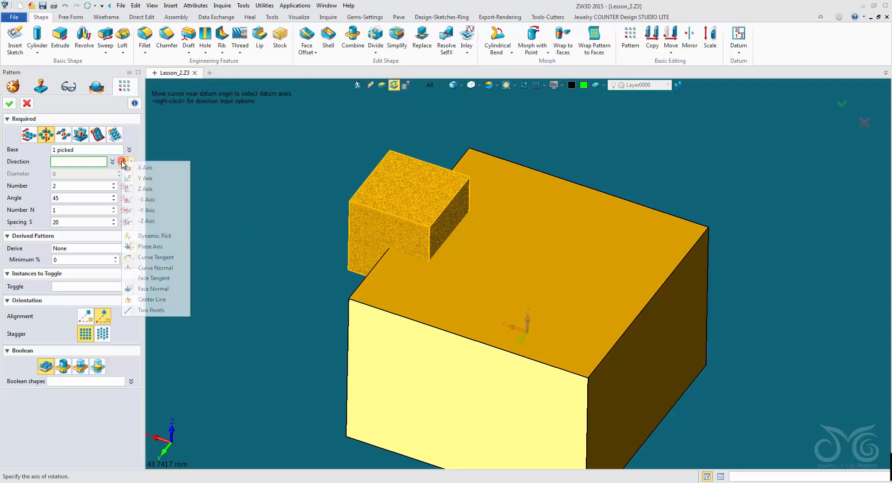
pyautogui.click(148, 189)
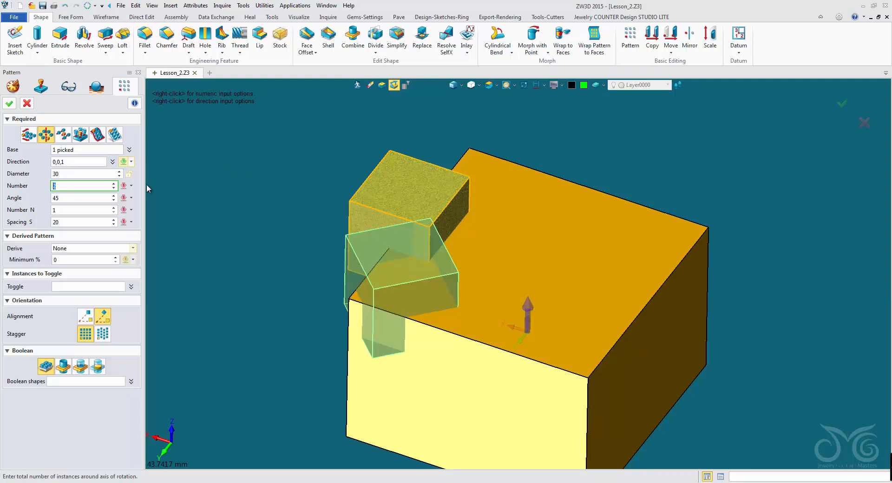
# Step: Set the angular spacing of the circular pattern to 90 degrees
pyautogui.click(86, 199)
pyautogui.scroll(12, 86, 198)
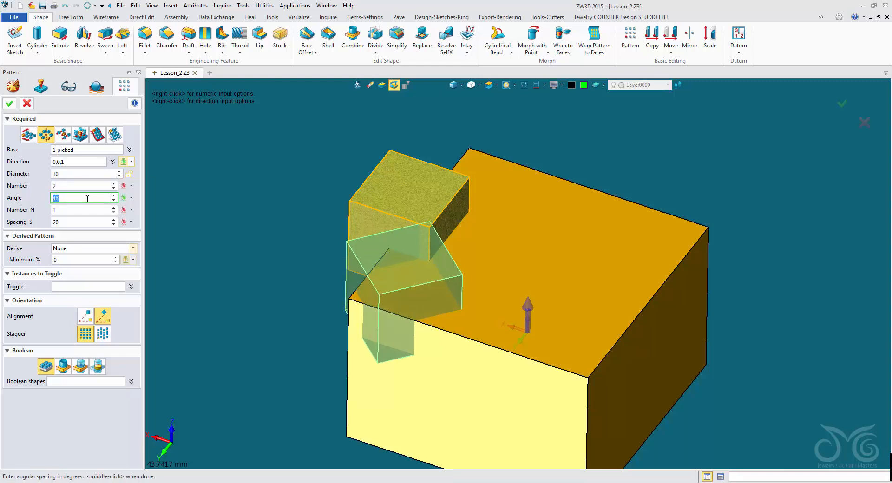
pyautogui.scroll(-14, 85, 198)
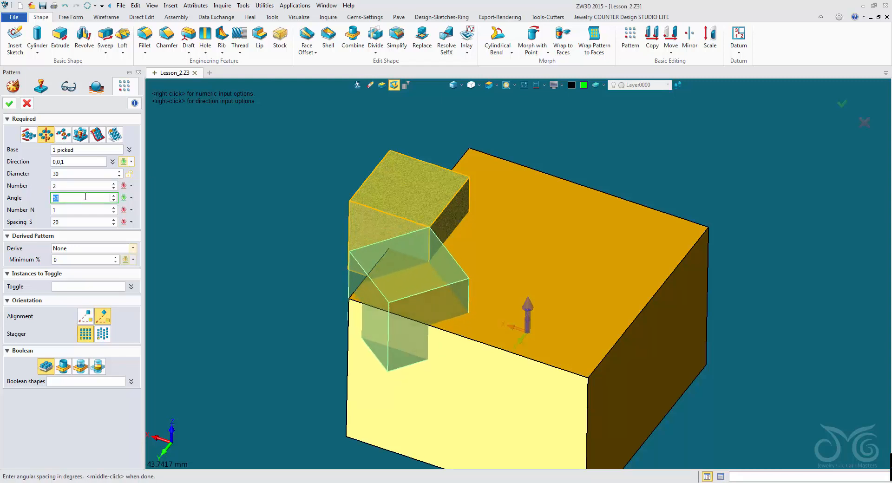
pyautogui.scroll(13, 85, 198)
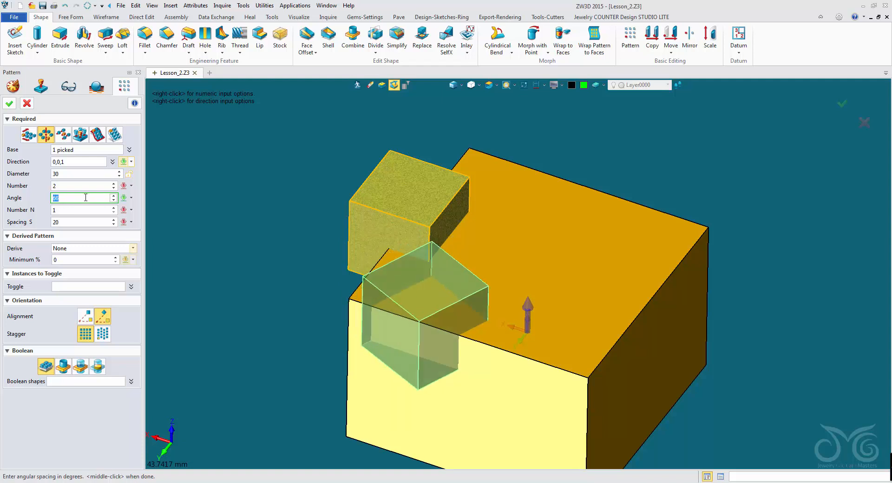
pyautogui.press('Tab')
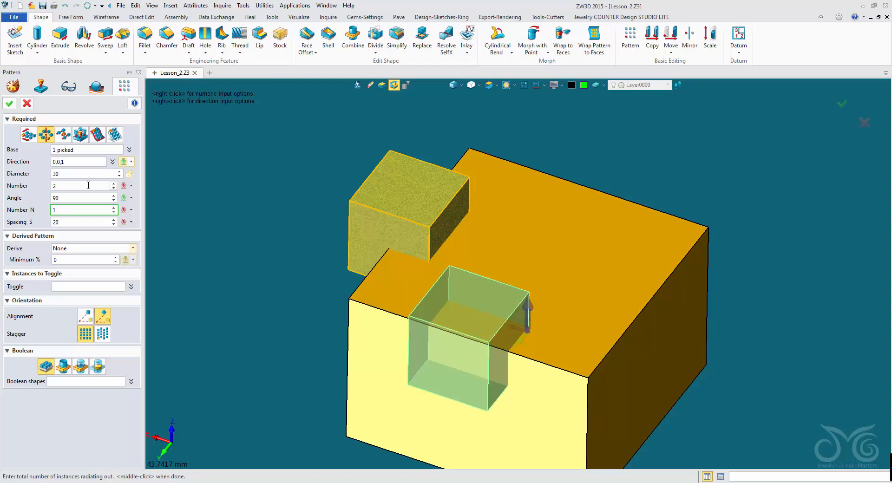
# Step: Set the number of pattern instances to 4 and create the pattern, keeping the copies as separate solids
pyautogui.click(89, 185)
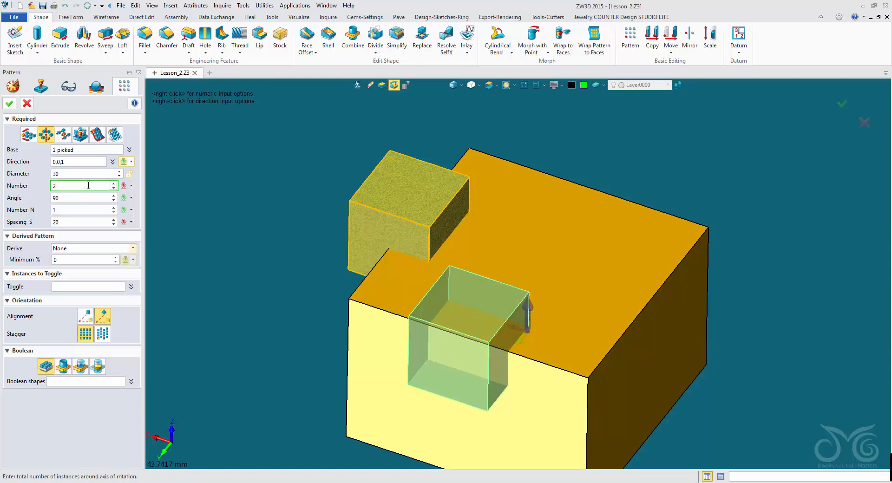
pyautogui.scroll(1, 88, 186)
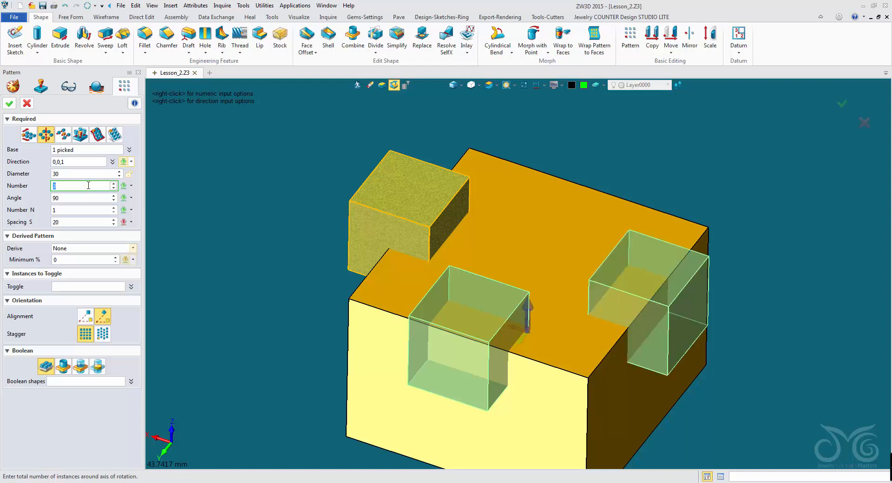
pyautogui.scroll(1, 89, 185)
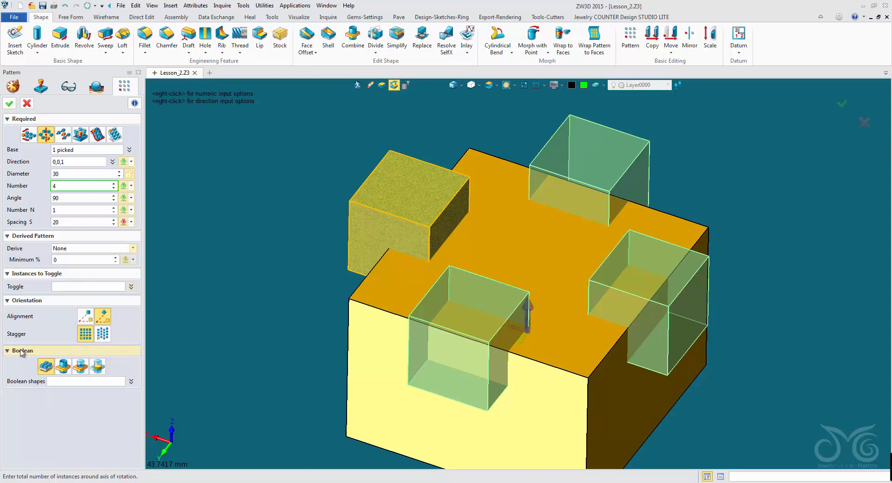
pyautogui.click(49, 368)
pyautogui.click(8, 104)
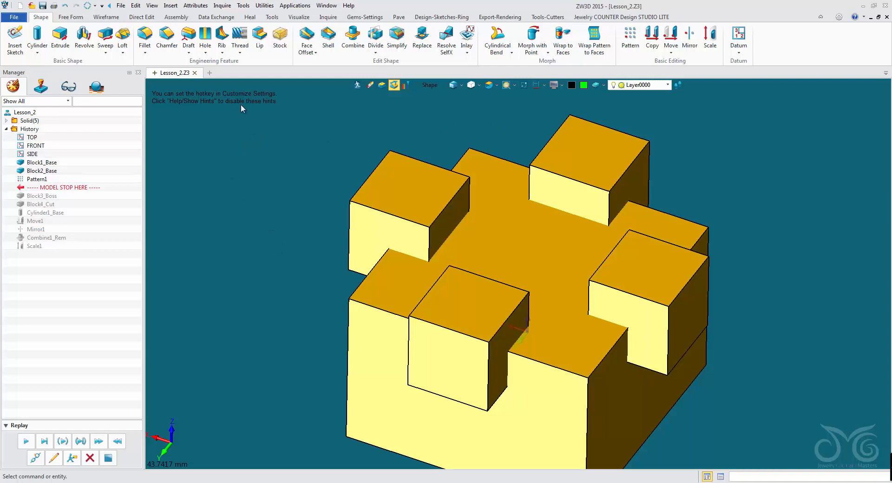
# Step: Start a new 10 × 10 × 10 block with the Base option, centred on the large block's upper face at about 9.36, 5.46, 10
pyautogui.click(38, 51)
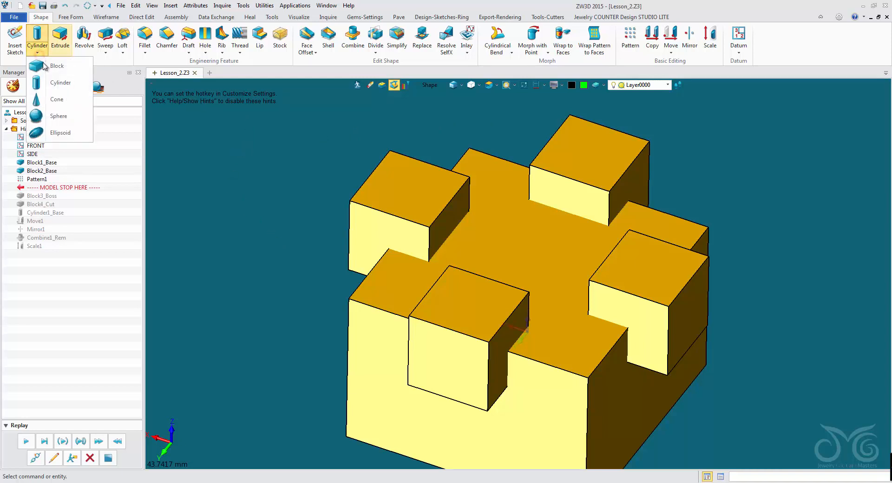
pyautogui.click(47, 69)
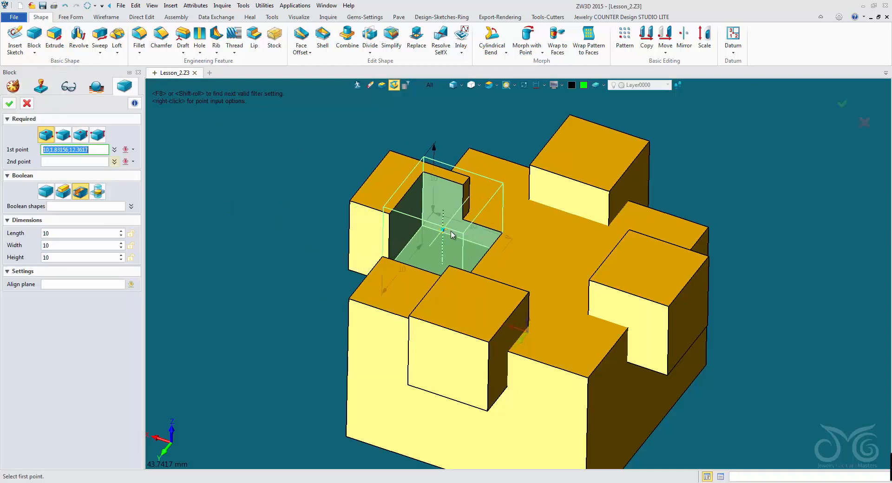
pyautogui.click(45, 191)
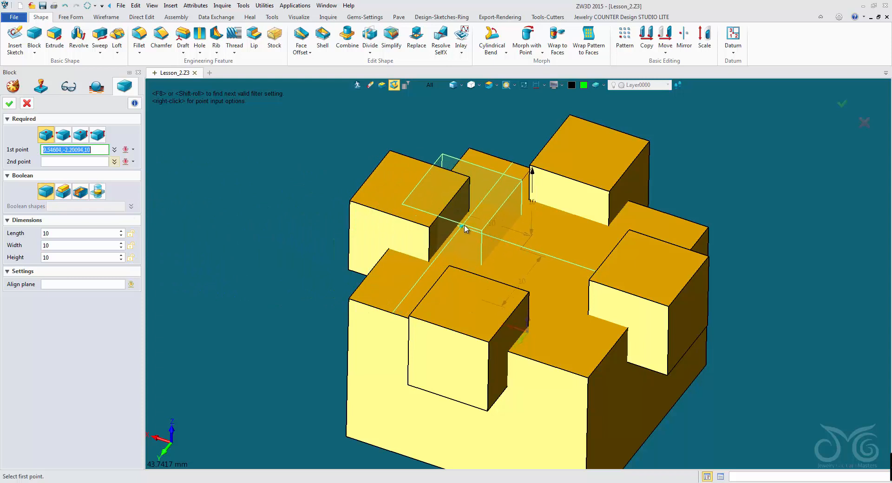
pyautogui.click(432, 269)
pyautogui.click(433, 266)
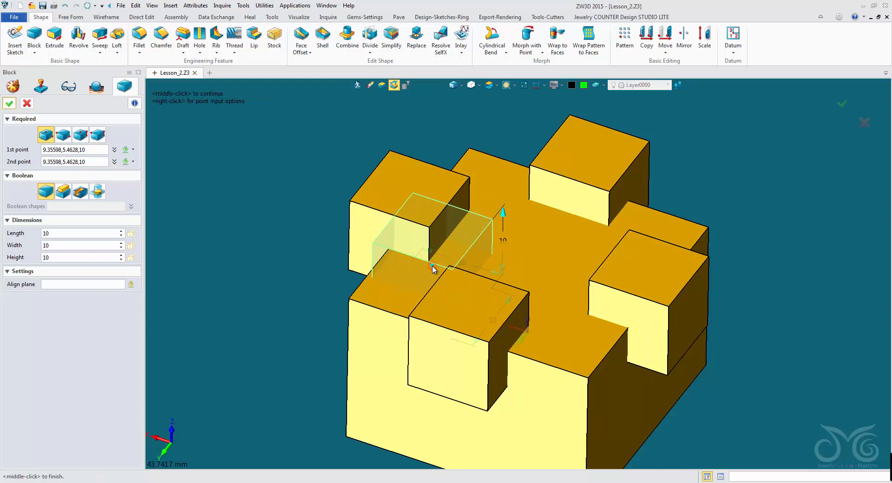
pyautogui.moveTo(269, 284)
pyautogui.mouseDown(button='right')
pyautogui.moveTo(285, 276)
pyautogui.moveTo(274, 286)
pyautogui.mouseUp(button='right')
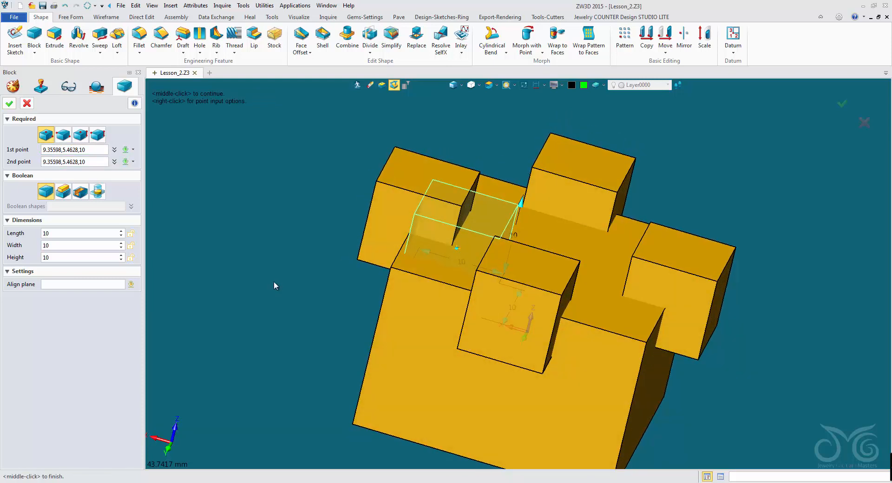
pyautogui.moveTo(261, 206)
pyautogui.mouseDown(button='right')
pyautogui.moveTo(259, 180)
pyautogui.moveTo(260, 188)
pyautogui.mouseUp(button='right')
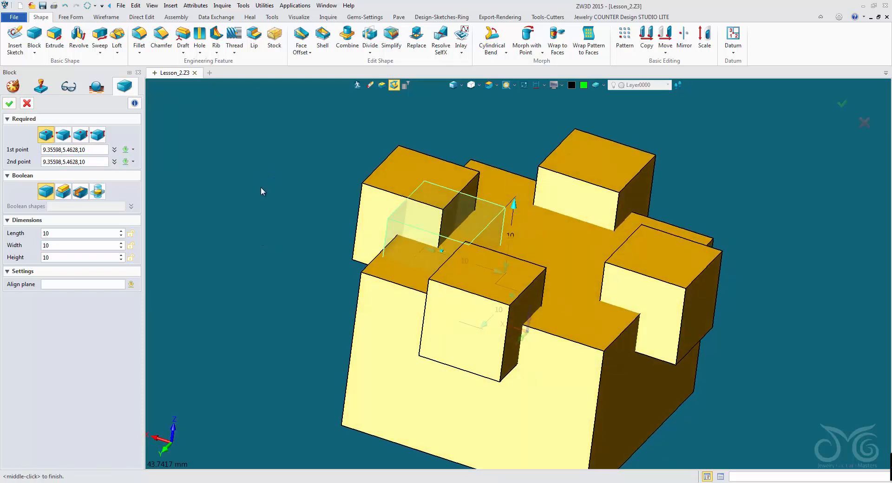
# Step: Switch the block's Boolean operation to Remove, restrict it to the large block as the only Boolean shape, and create the cut
pyautogui.click(80, 191)
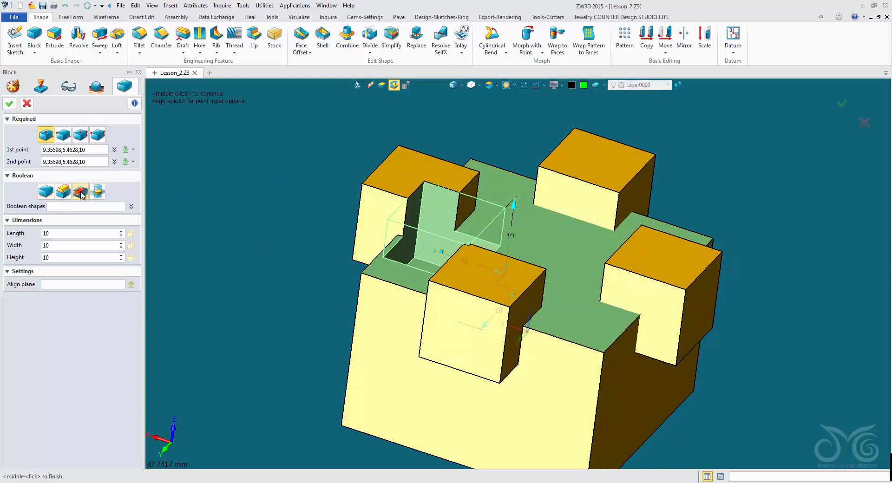
pyautogui.moveTo(222, 279); pyautogui.dragTo(231, 292, button='right')
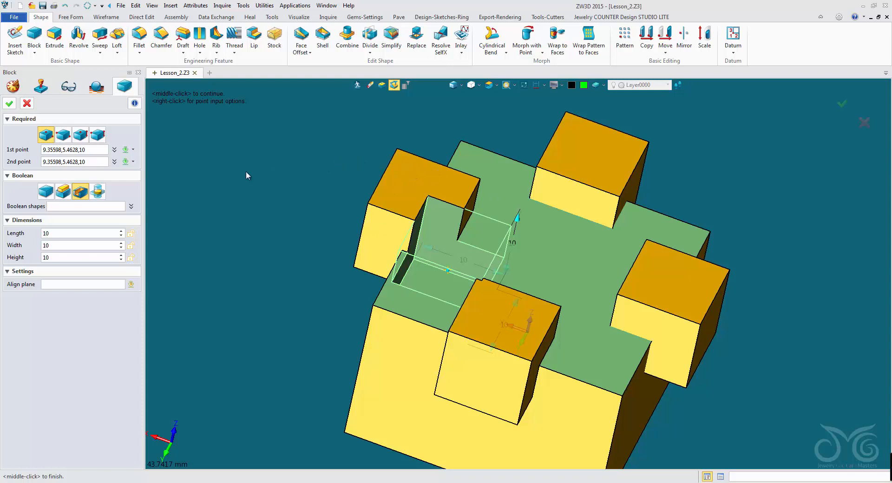
pyautogui.click(51, 205)
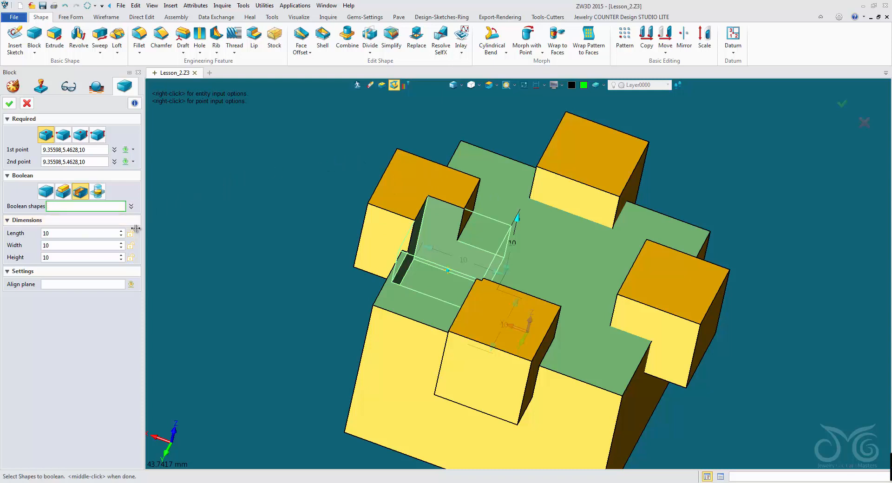
pyautogui.click(395, 325)
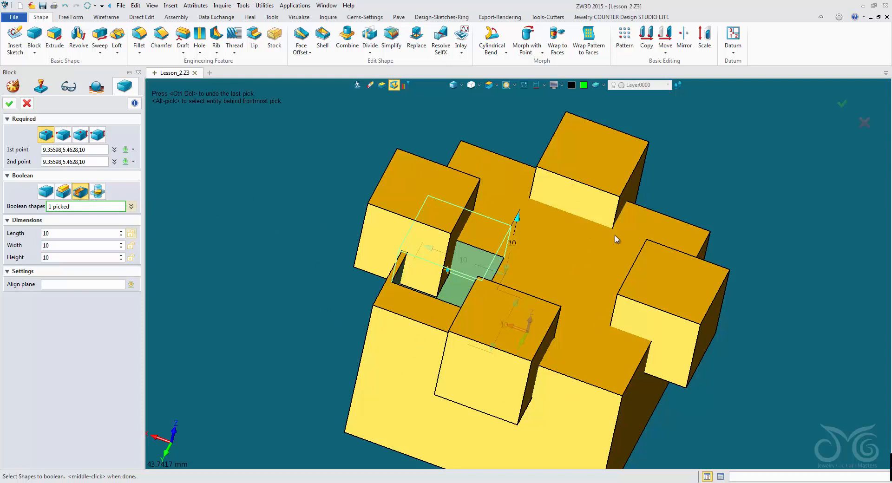
pyautogui.click(9, 103)
pyautogui.moveTo(292, 193); pyautogui.dragTo(278, 214, button='right')
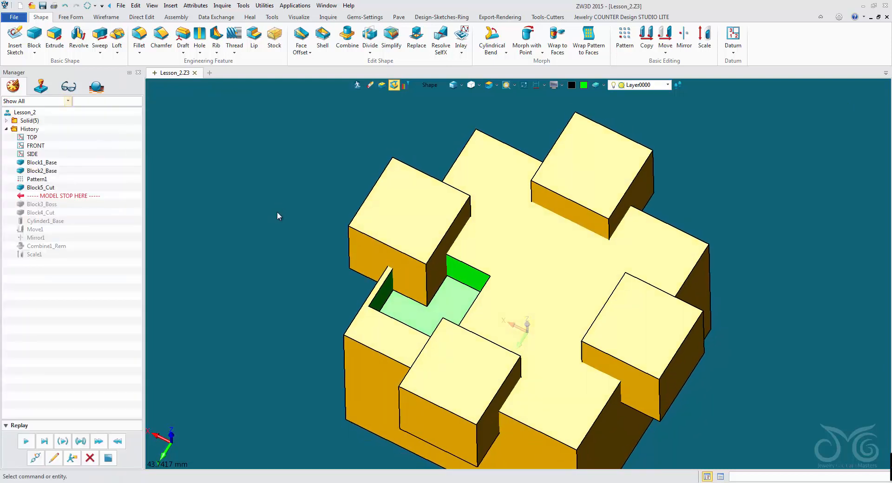